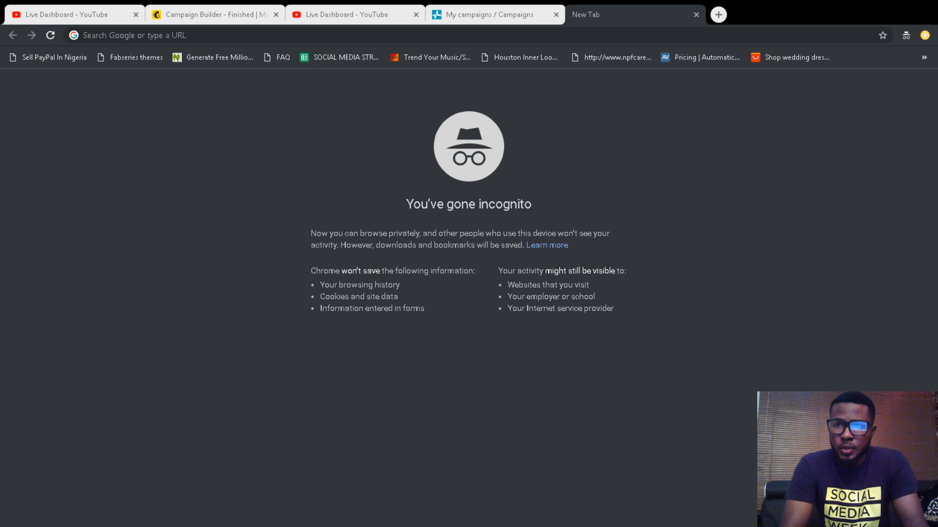
# Step: Reload the YouTube Studio live dashboard, then return to the Mailchimp campaign confirmation
pyautogui.click(680, 121)
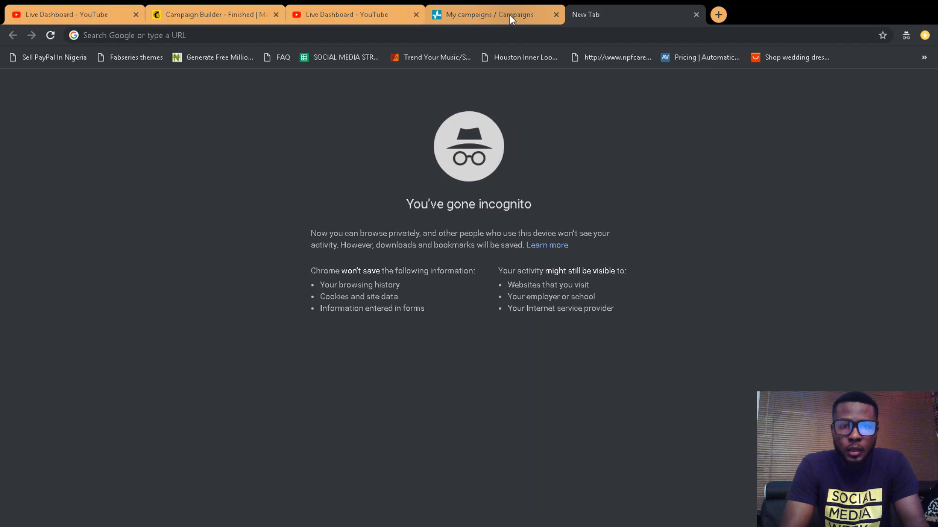
pyautogui.click(389, 15)
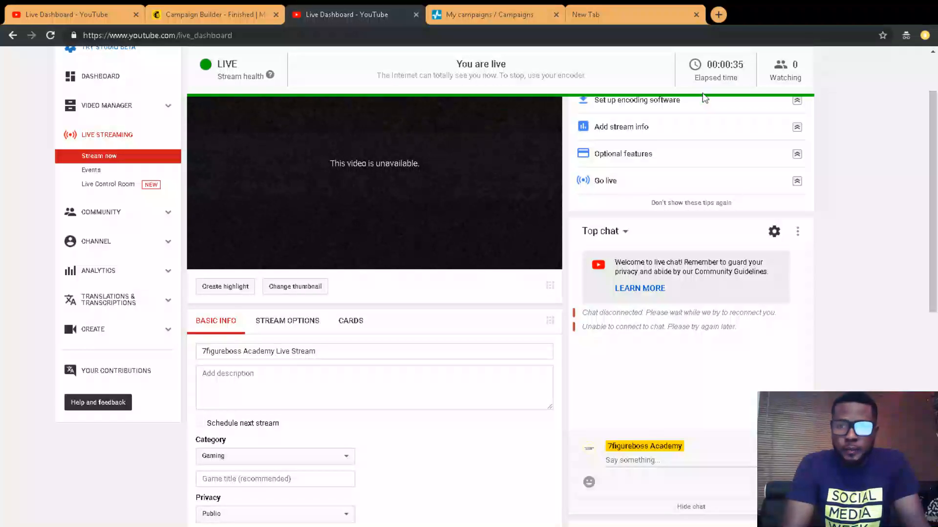
pyautogui.moveTo(931, 186); pyautogui.dragTo(926, 142)
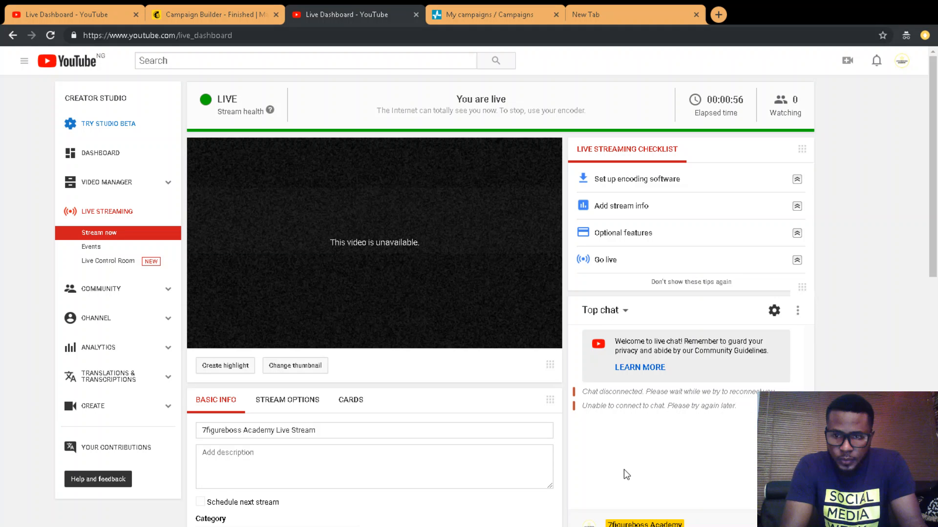
pyautogui.click(51, 36)
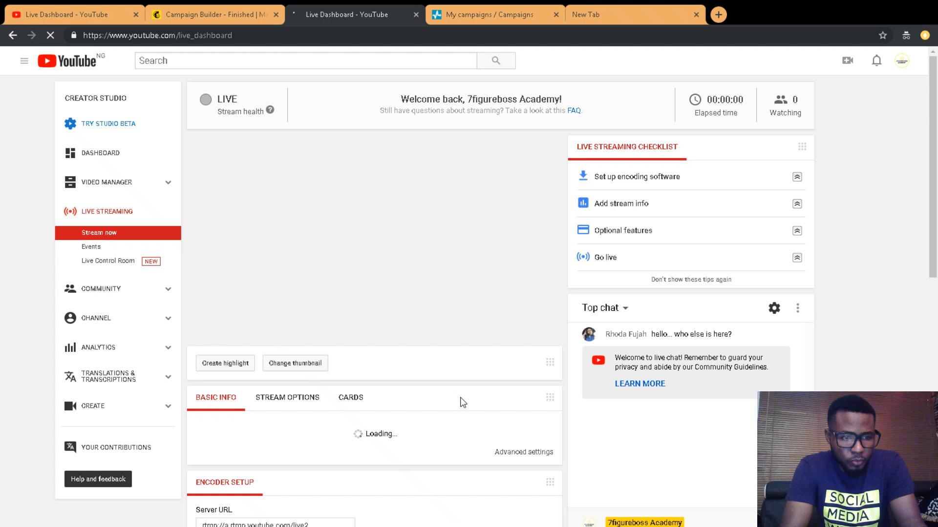
pyautogui.click(189, 14)
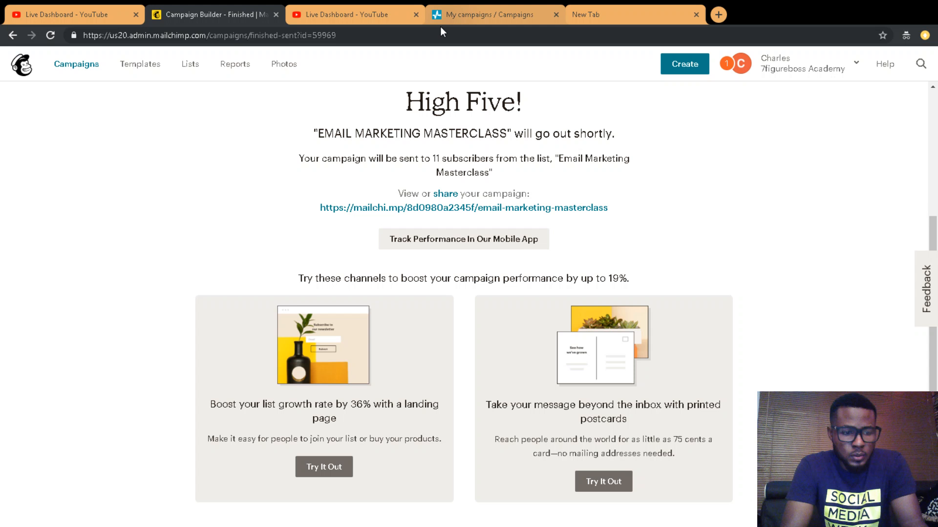
# Step: Switch from the Mailchimp confirmation page to the blank incognito new tab
pyautogui.click(582, 10)
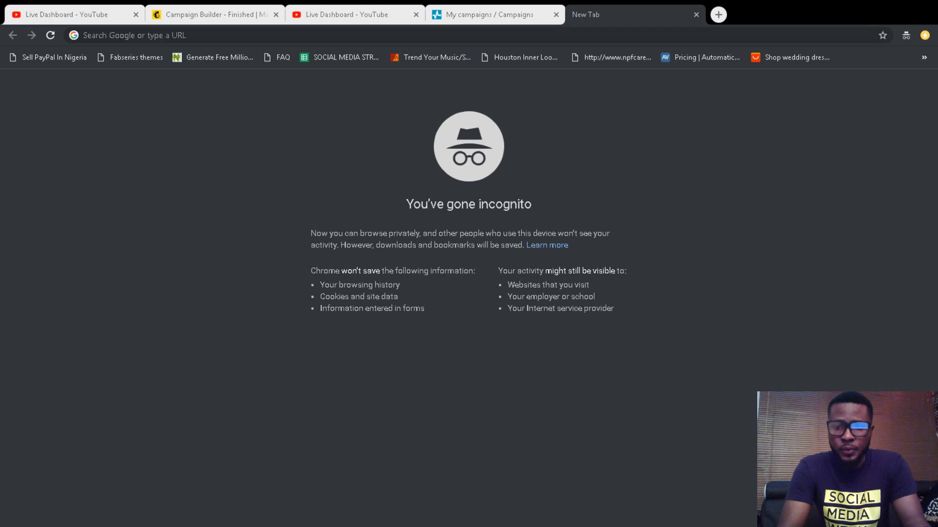
# Step: Bring the Chrome window with the empty incognito tab into focus
pyautogui.click(449, 157)
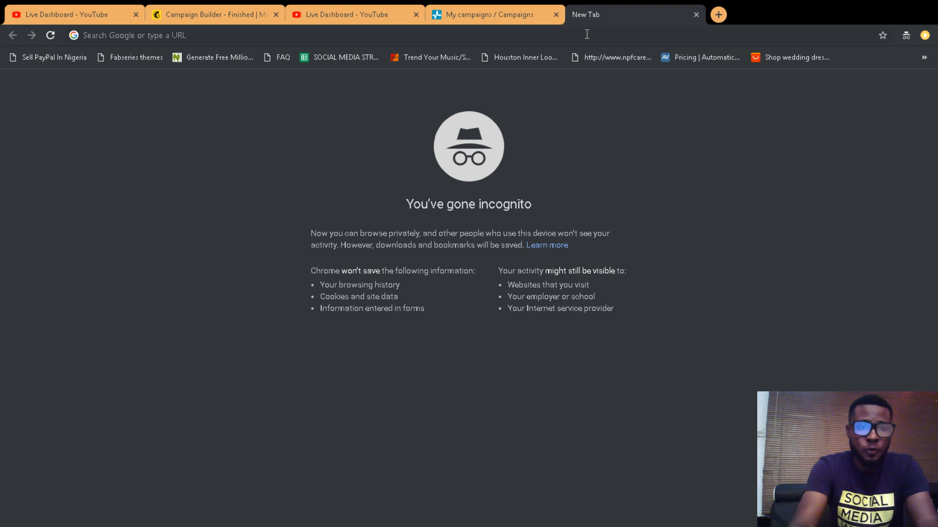
# Step: Go to forms.google.com in the new tab
pyautogui.write('forms.google.com')
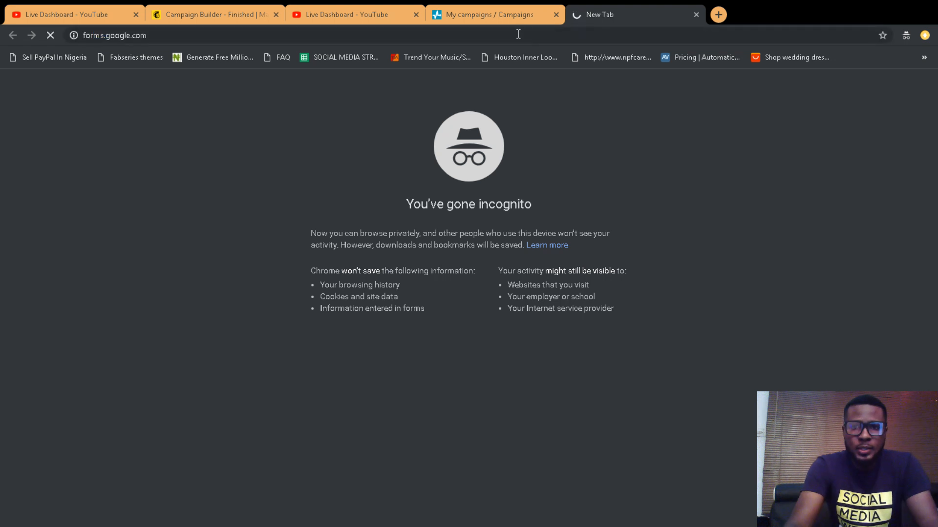
pyautogui.press('Return')
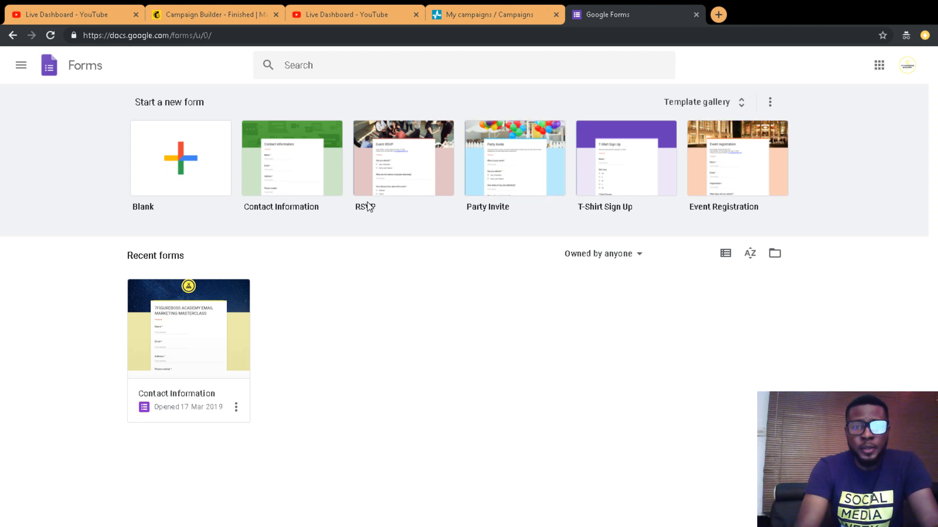
# Step: Create a blank form and title it 'EMAIL MARKETING FORM'
pyautogui.click(224, 145)
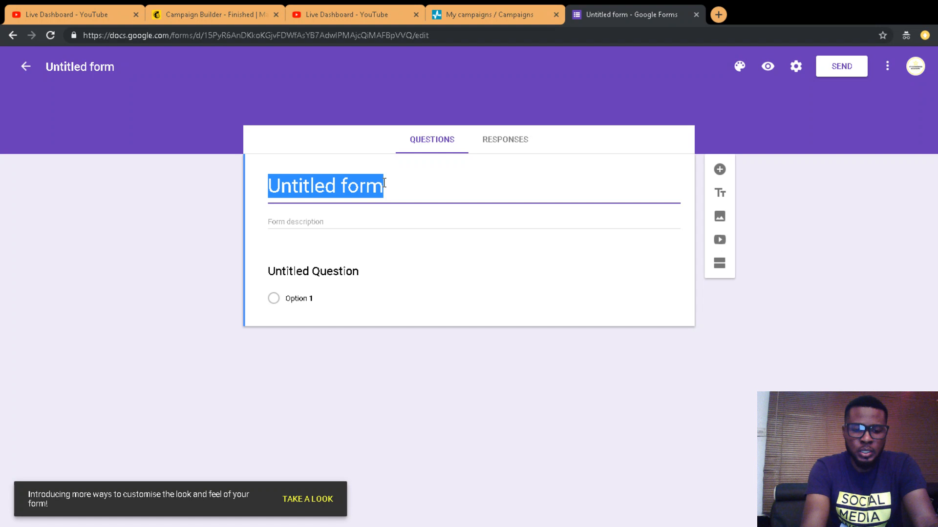
pyautogui.write('EMAI')
pyautogui.doubleClick(336, 195)
pyautogui.click(337, 195)
pyautogui.write('L MA')
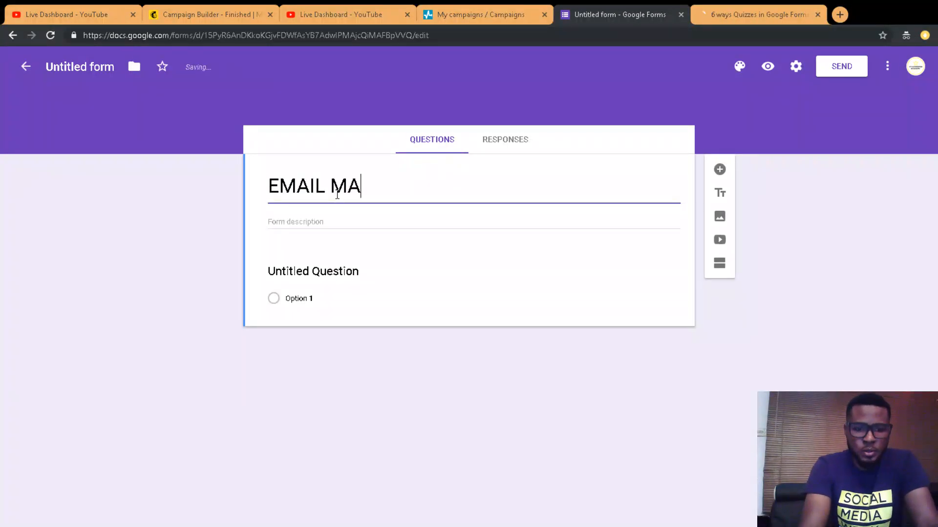
pyautogui.write('RKE')
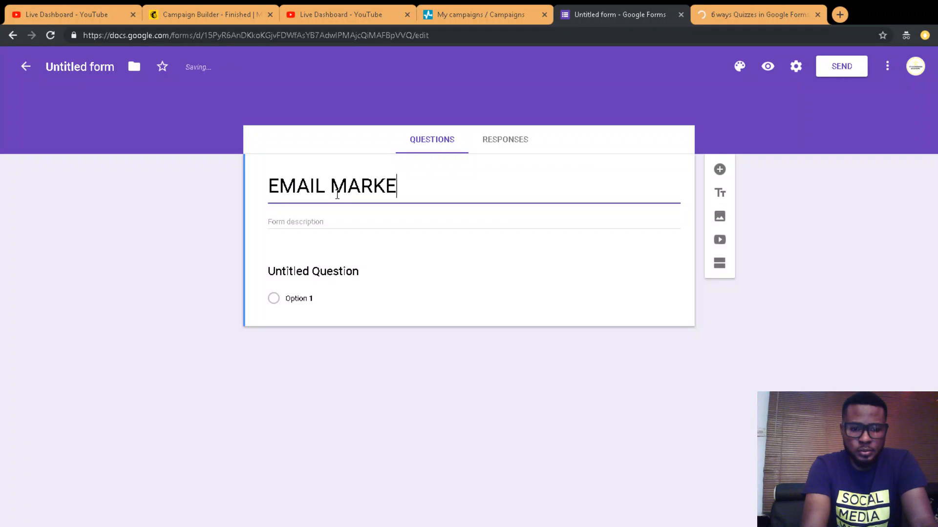
pyautogui.write('T')
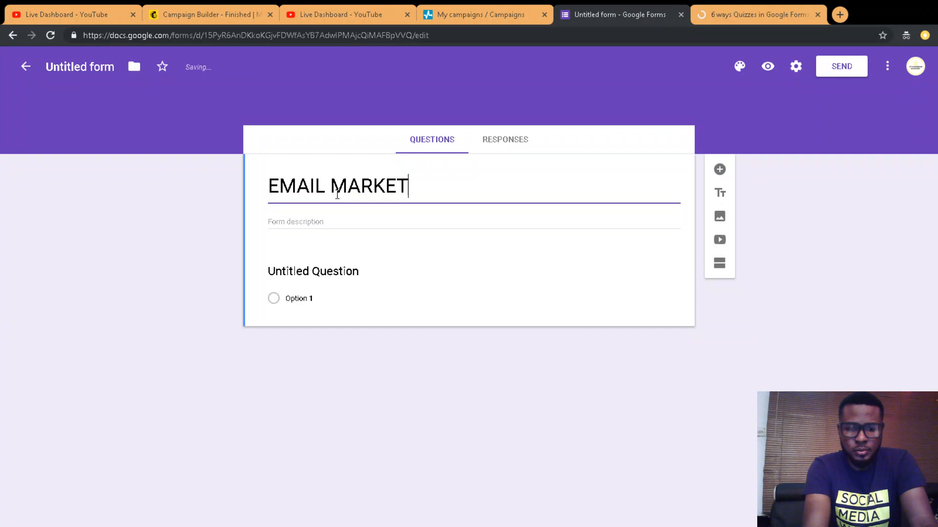
pyautogui.write('ING')
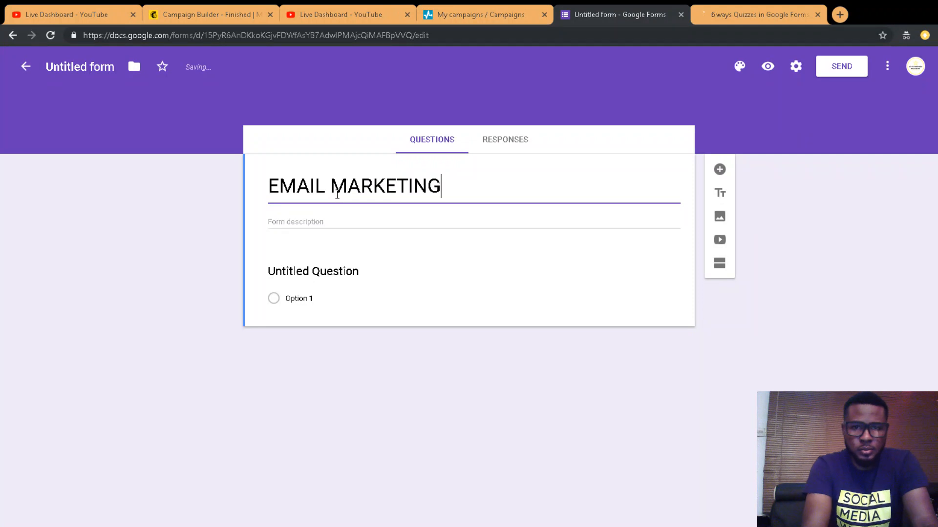
pyautogui.write(' FORM')
pyautogui.click(325, 222)
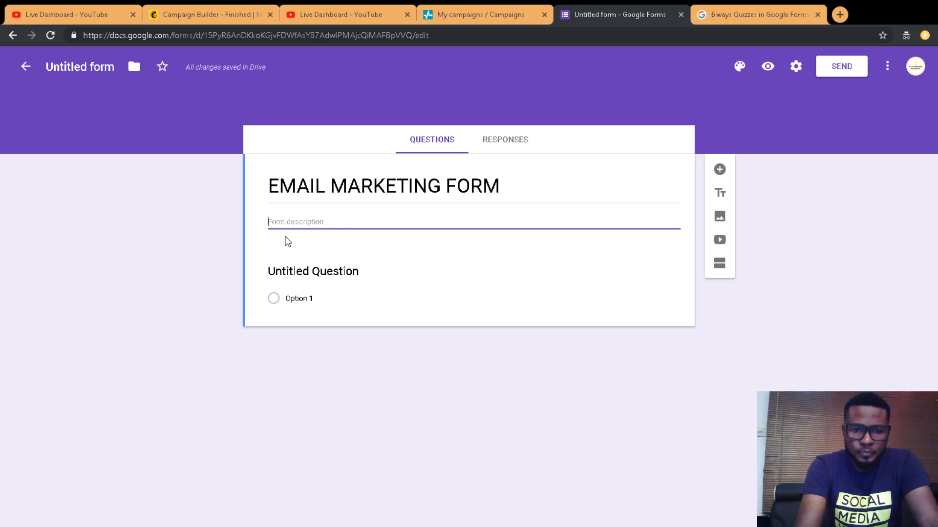
# Step: Write the description 'EMAIL MARKETING MASTERCLASS SIGNUP FORM', fixing the lowercase leading m
pyautogui.write('mASTERC')
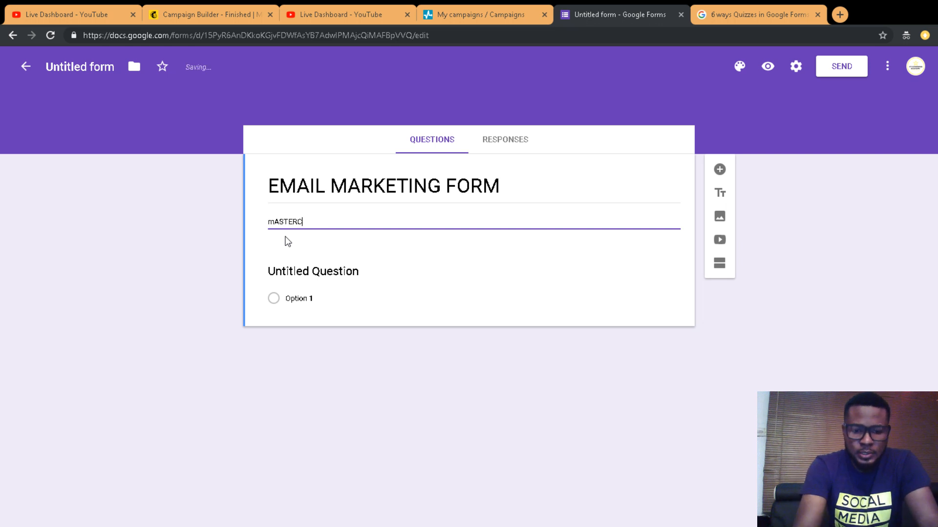
pyautogui.write('LASS')
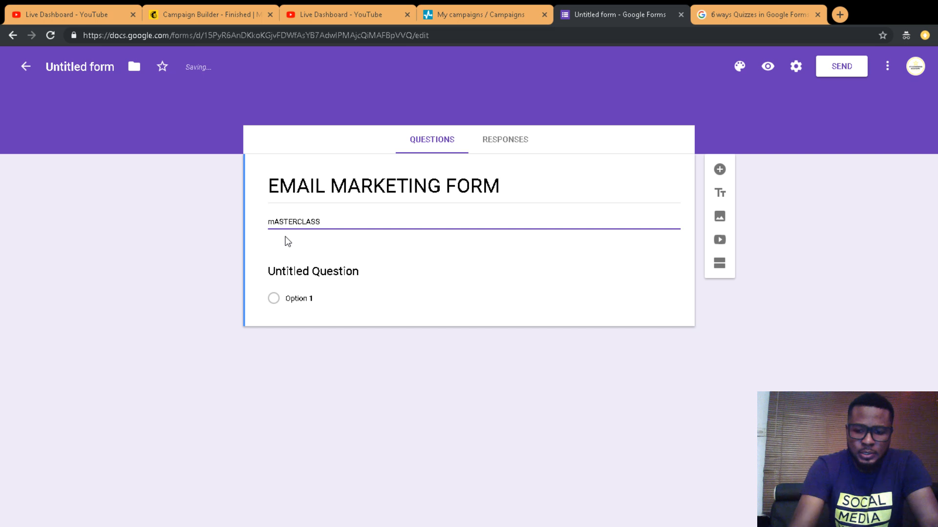
pyautogui.press('Home')
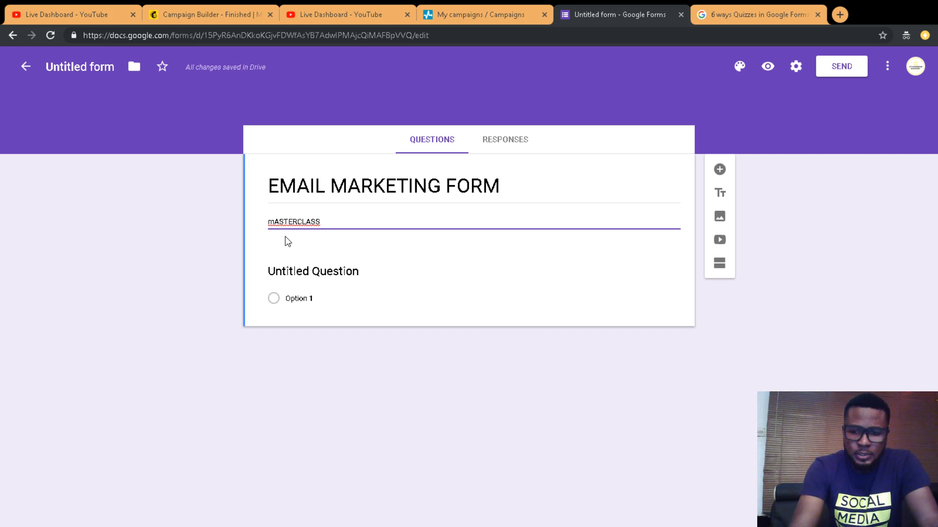
pyautogui.press('Delete')
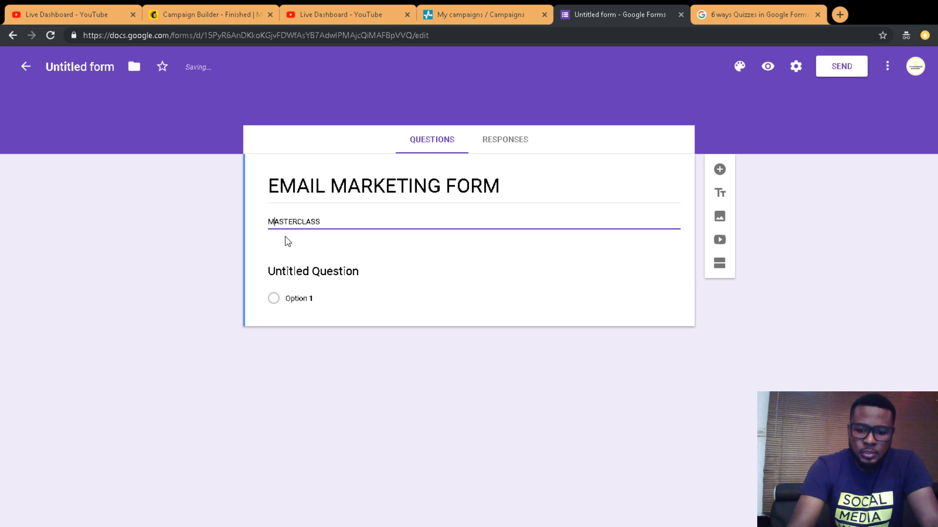
pyautogui.write('EMMAIL M')
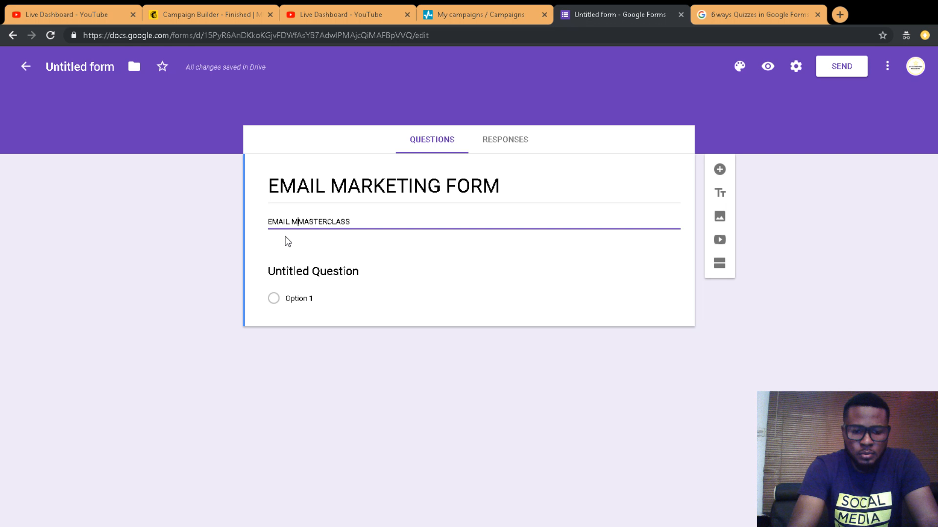
pyautogui.write('ARKETING')
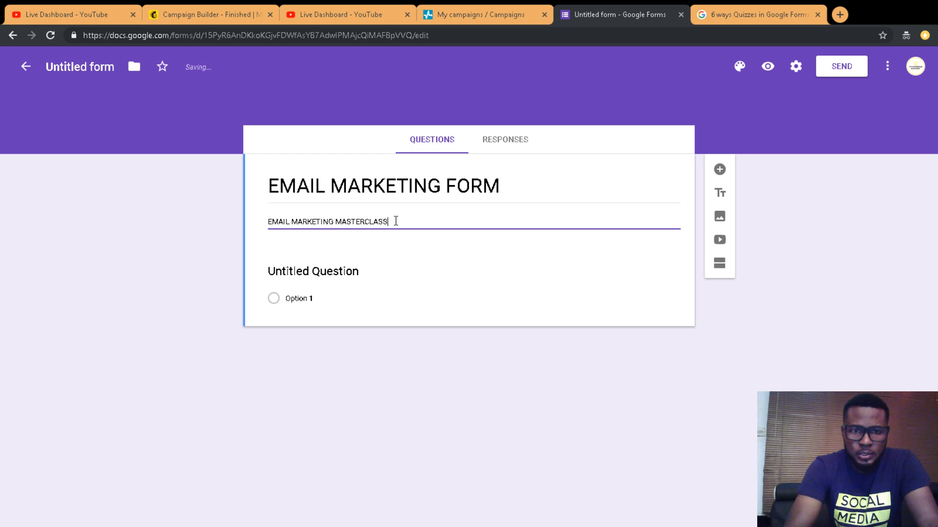
pyautogui.click(396, 221)
pyautogui.write('SIGN')
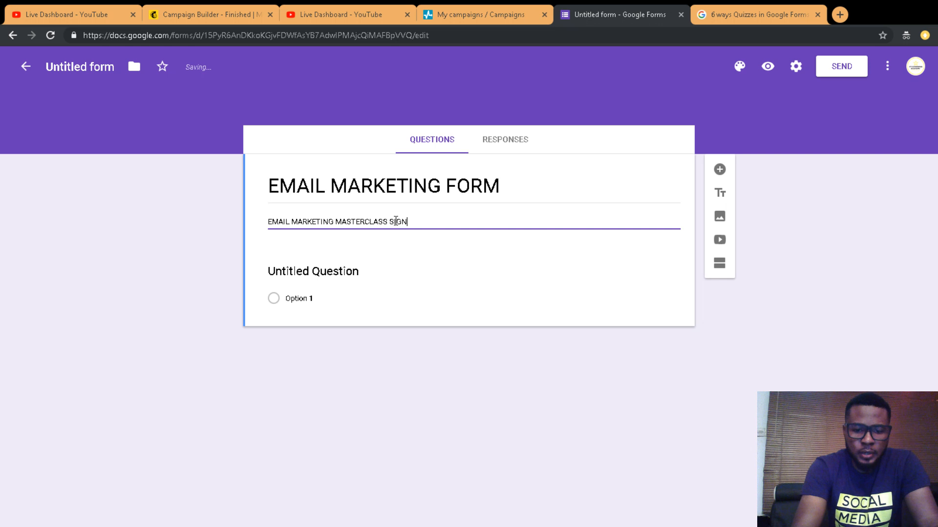
pyautogui.write('UP FORM')
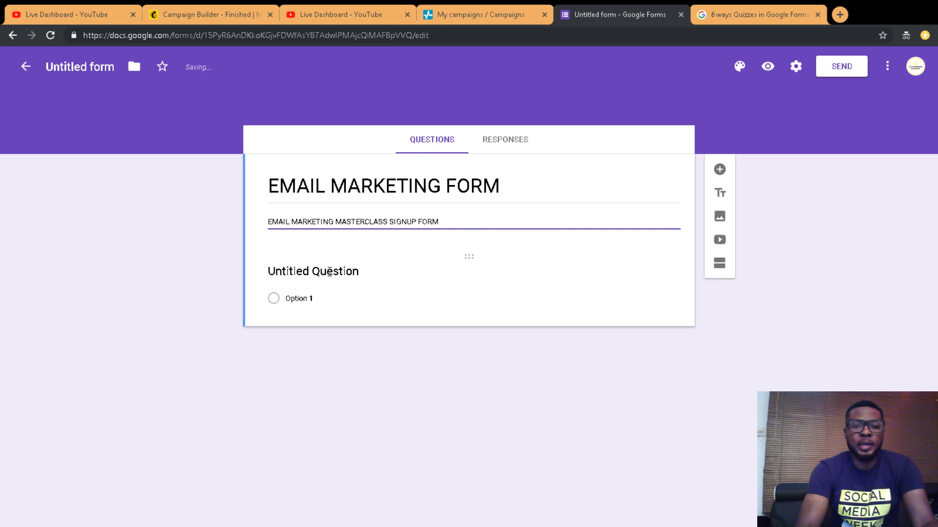
# Step: Title the first question 'FULL NAME'
pyautogui.click(330, 272)
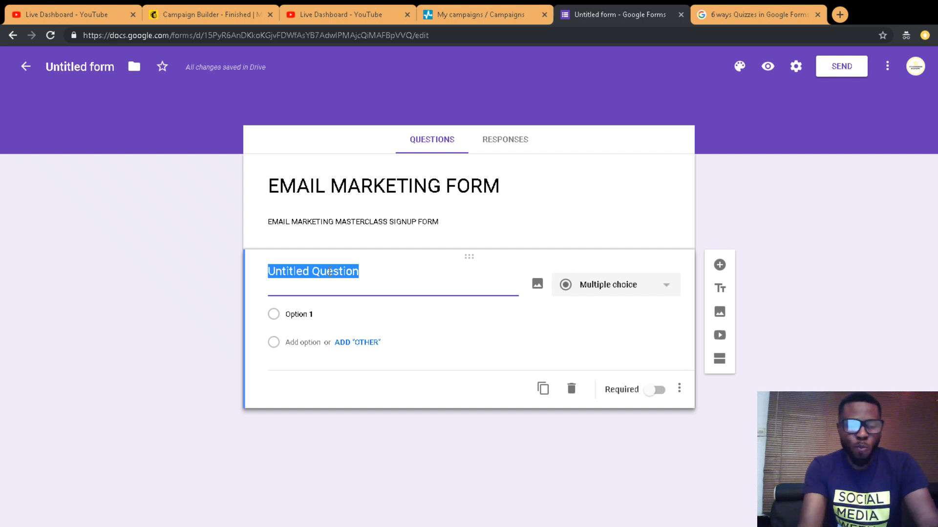
pyautogui.write('E')
pyautogui.press('BackSpace')
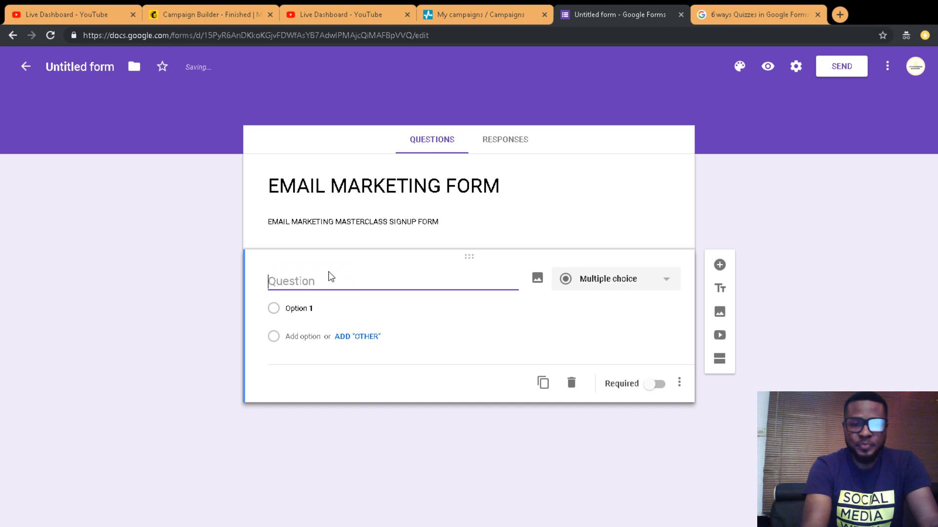
pyautogui.write('NAME')
pyautogui.press('Left')
pyautogui.press('Left')
pyautogui.press('Left')
pyautogui.press('Left')
pyautogui.press('Left')
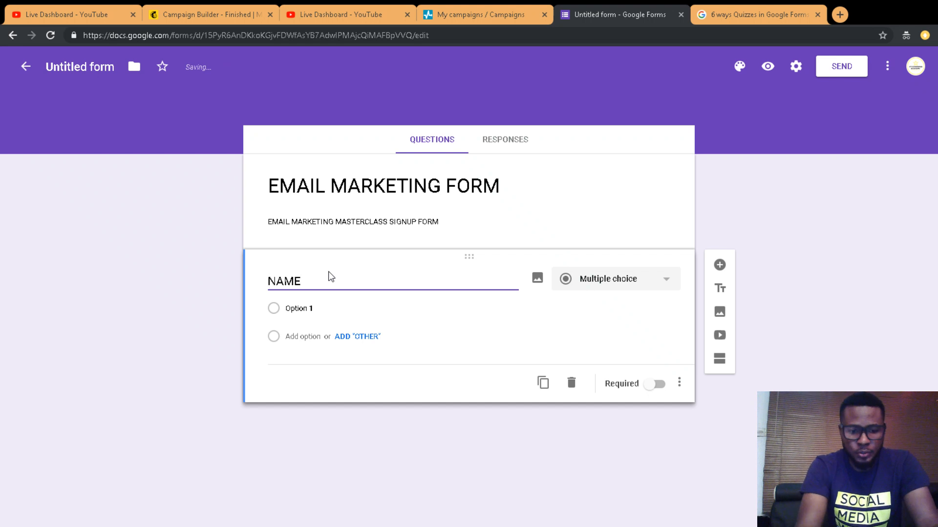
pyautogui.write('FULL')
pyautogui.click(538, 339)
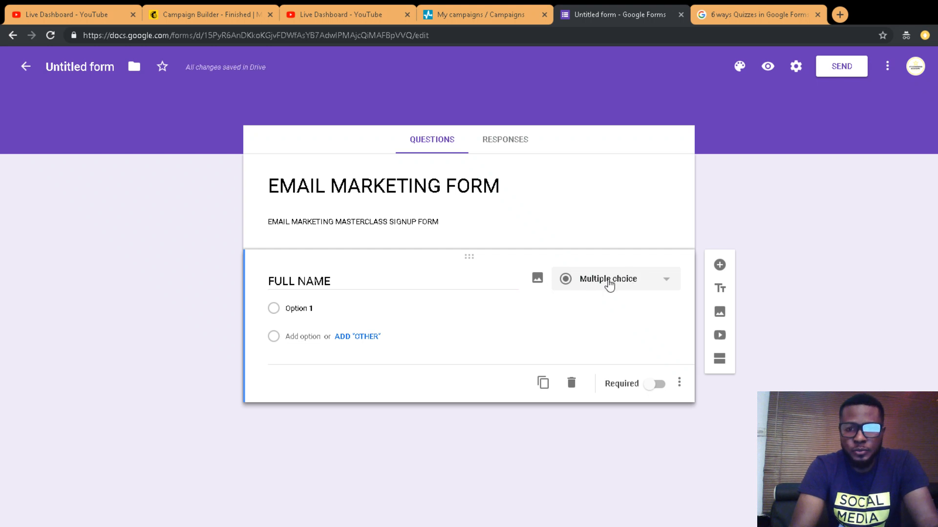
# Step: Change the FULL NAME question type to Short answer
pyautogui.click(609, 285)
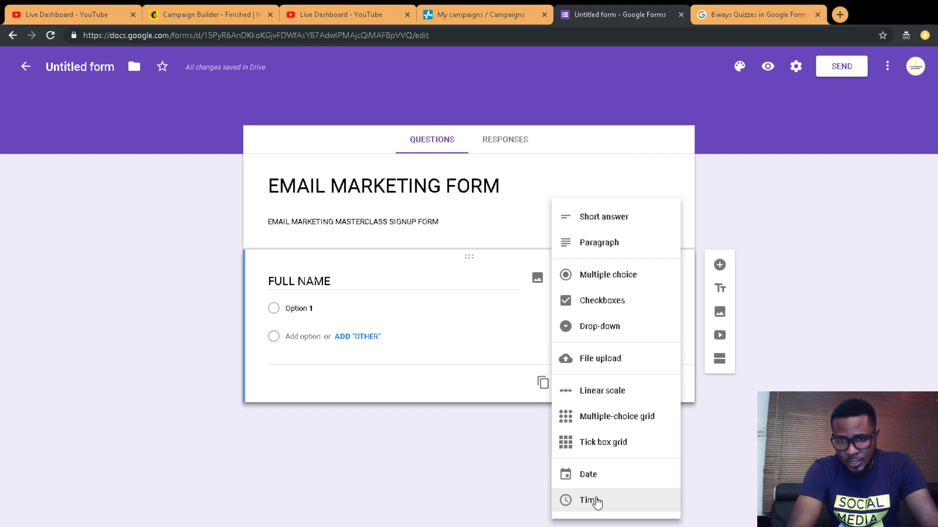
pyautogui.click(608, 227)
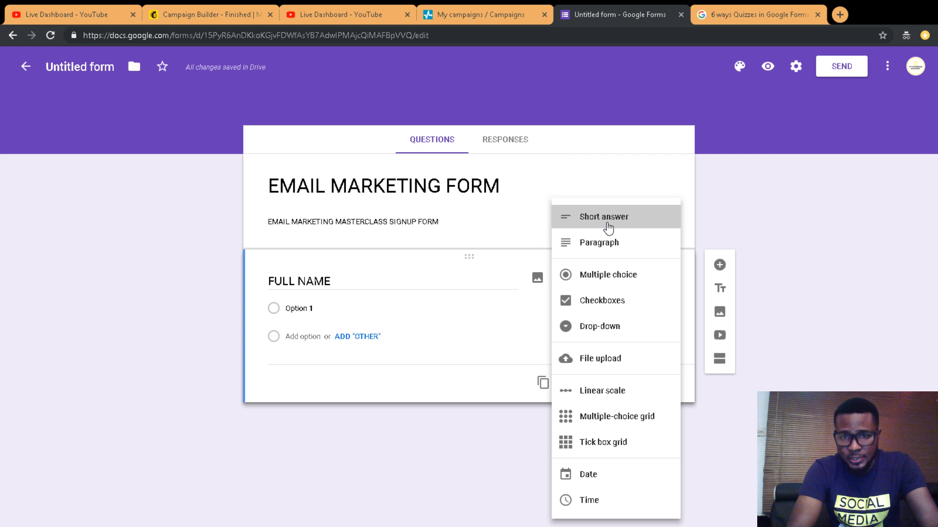
pyautogui.click(608, 228)
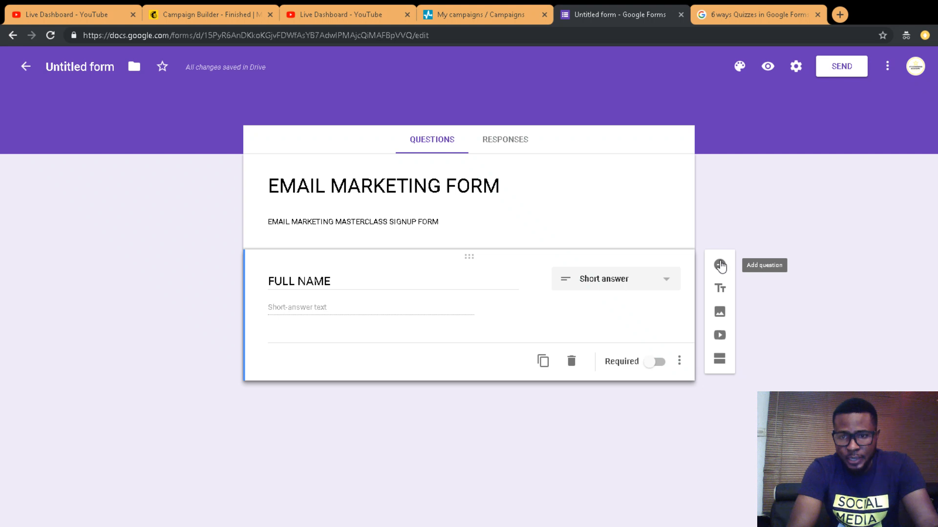
# Step: Add a second question titled 'ADDRESS' with a Paragraph answer
pyautogui.click(720, 266)
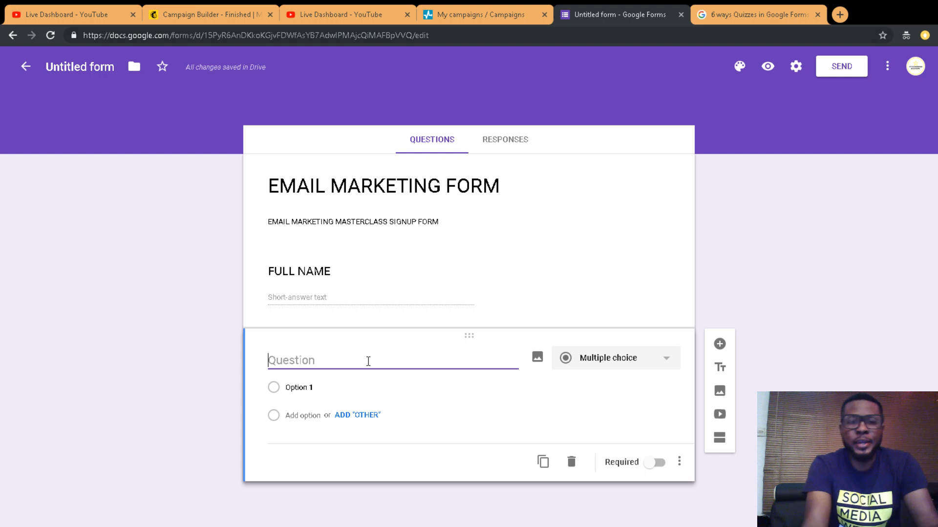
pyautogui.write('ADDRESS')
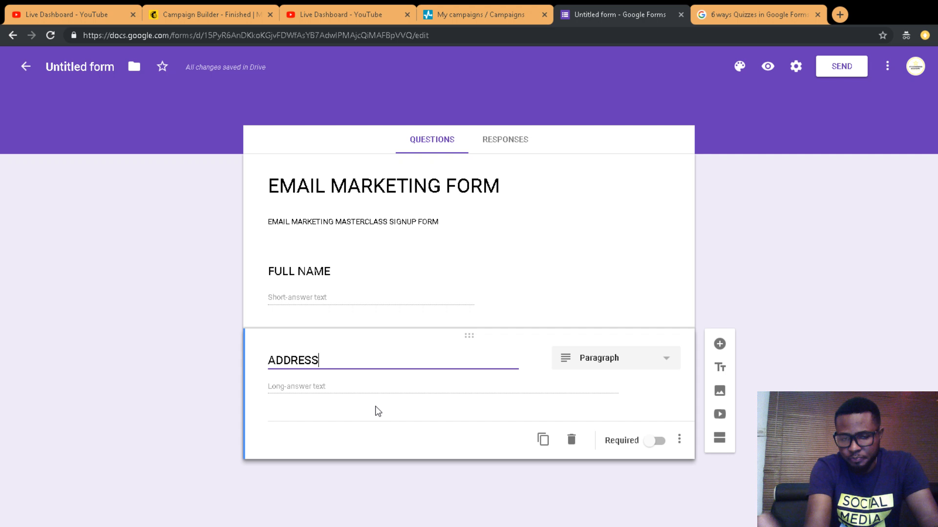
pyautogui.click(343, 389)
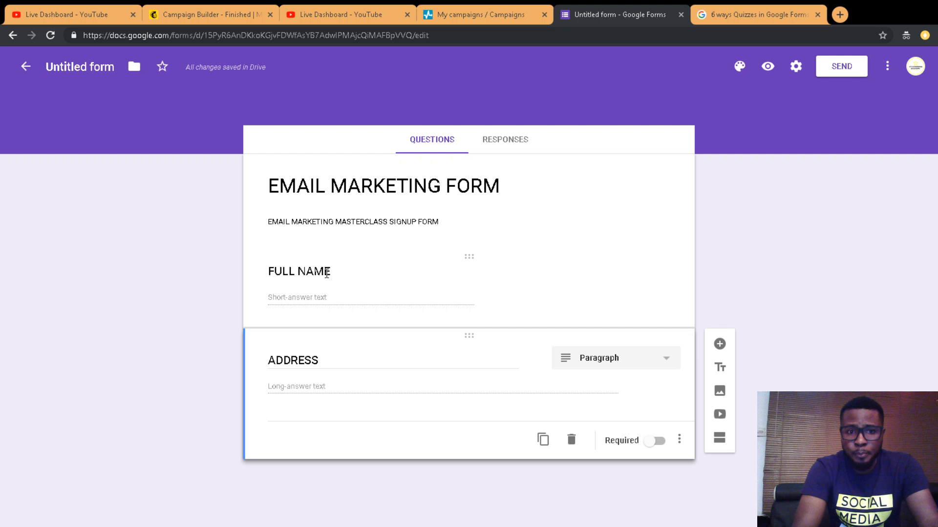
# Step: Turn on Required for the FULL NAME and ADDRESS questions
pyautogui.click(327, 273)
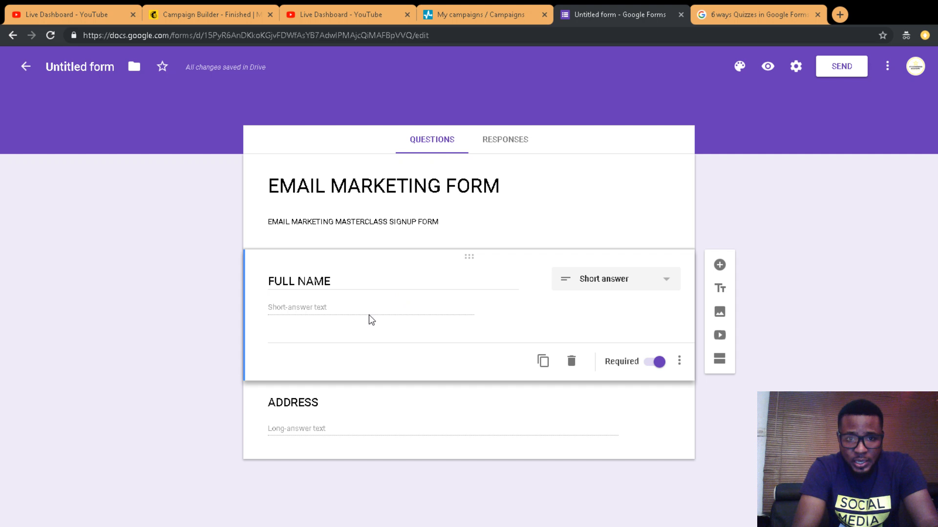
pyautogui.click(366, 403)
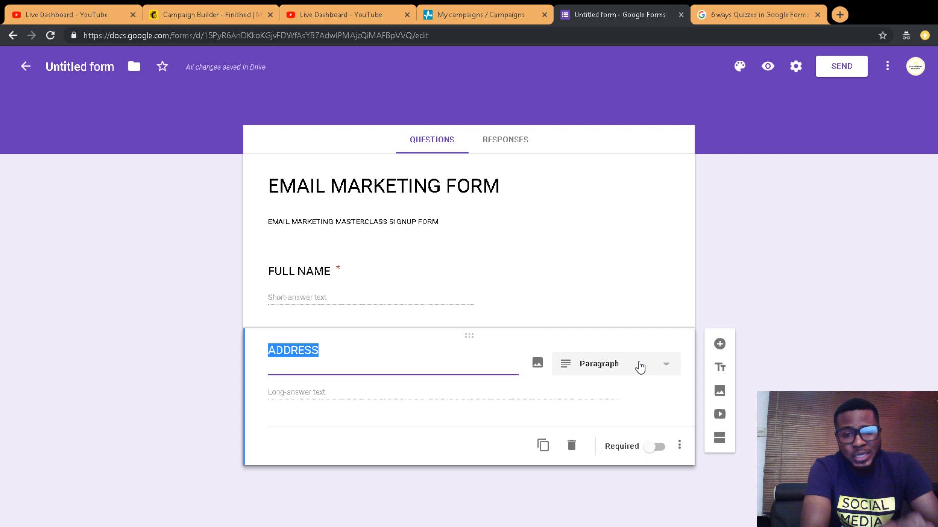
pyautogui.click(658, 451)
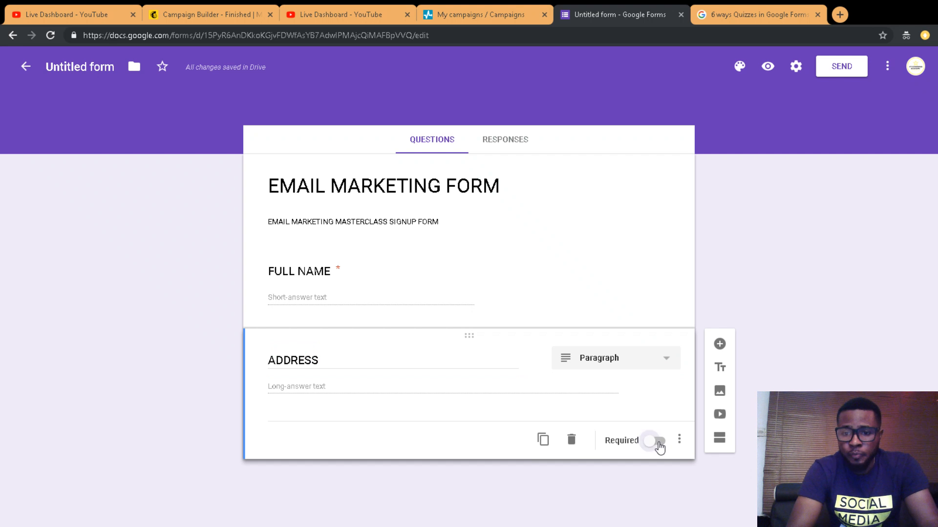
pyautogui.click(658, 442)
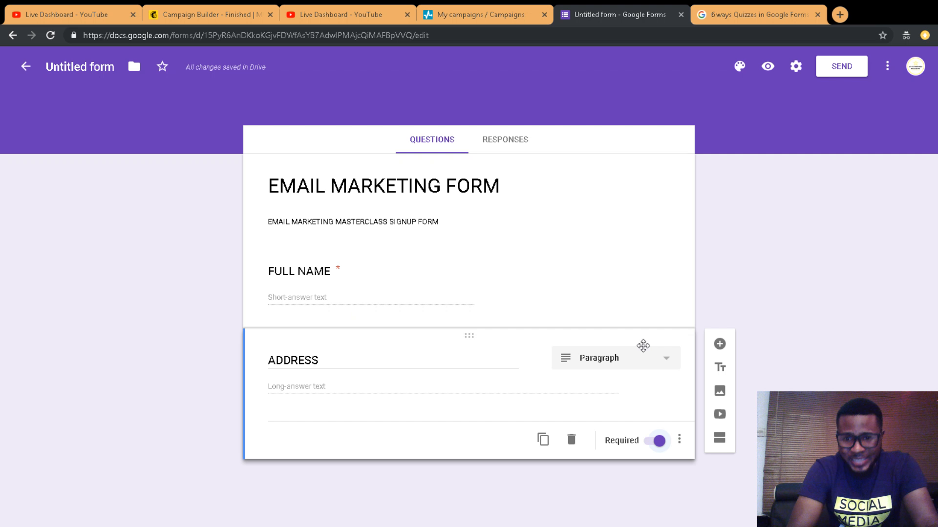
# Step: Add a third question below ADDRESS titled 'PHONE NUMBER', correcting the typos
pyautogui.click(719, 344)
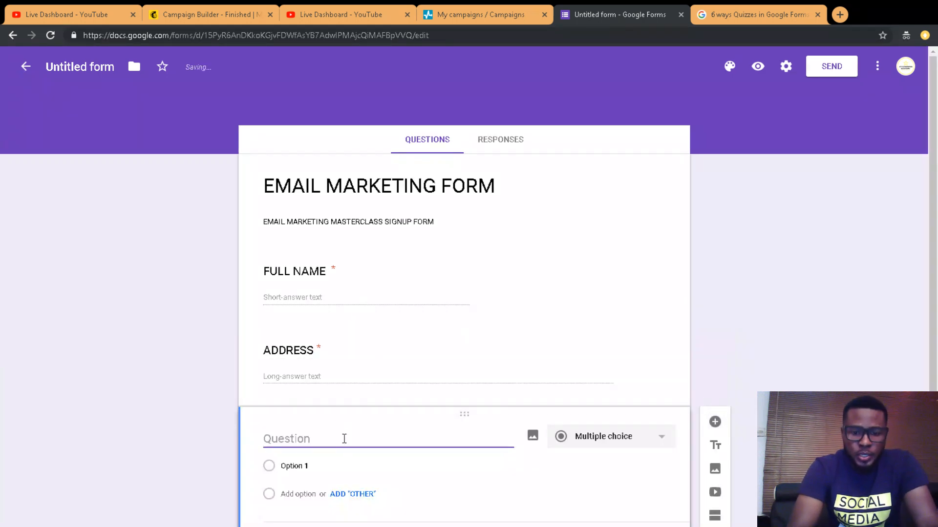
pyautogui.write('PH')
pyautogui.press('BackSpace')
pyautogui.press('BackSpace')
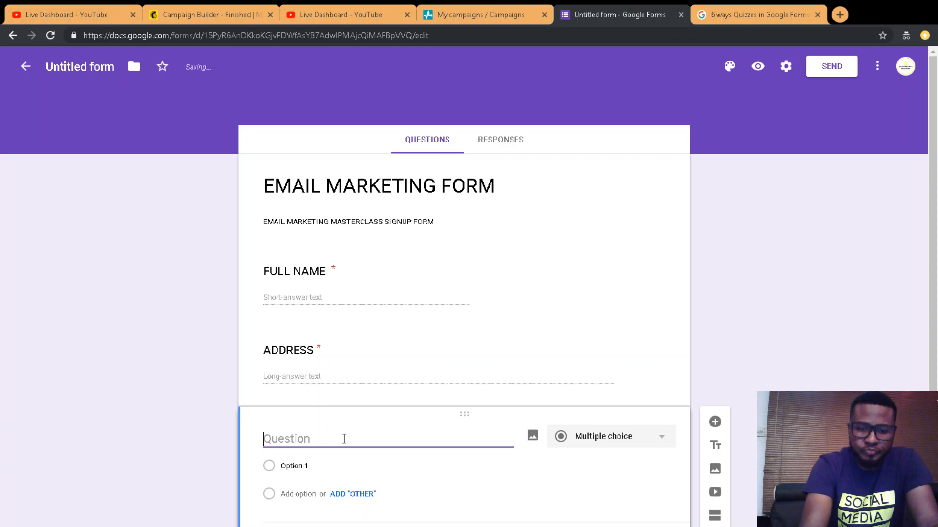
pyautogui.write('PHONNE')
pyautogui.press('BackSpace')
pyautogui.press('BackSpace')
pyautogui.press('BackSpace')
pyautogui.write('NEW')
pyautogui.press('BackSpace')
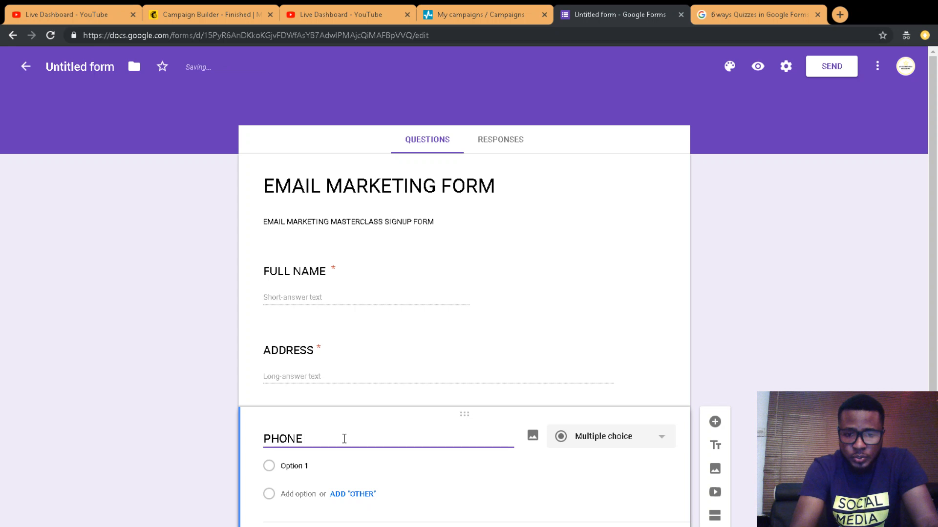
pyautogui.moveTo(933, 73); pyautogui.dragTo(937, 267)
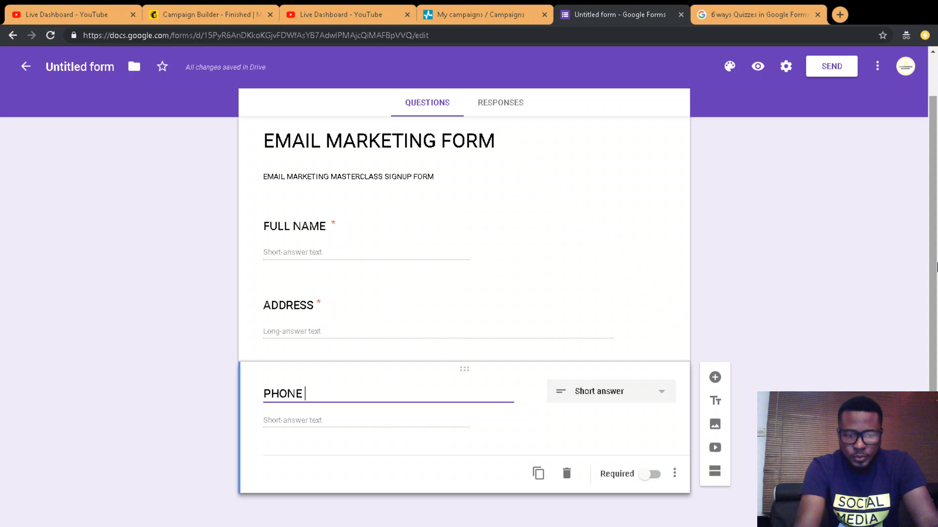
pyautogui.write('NUMR')
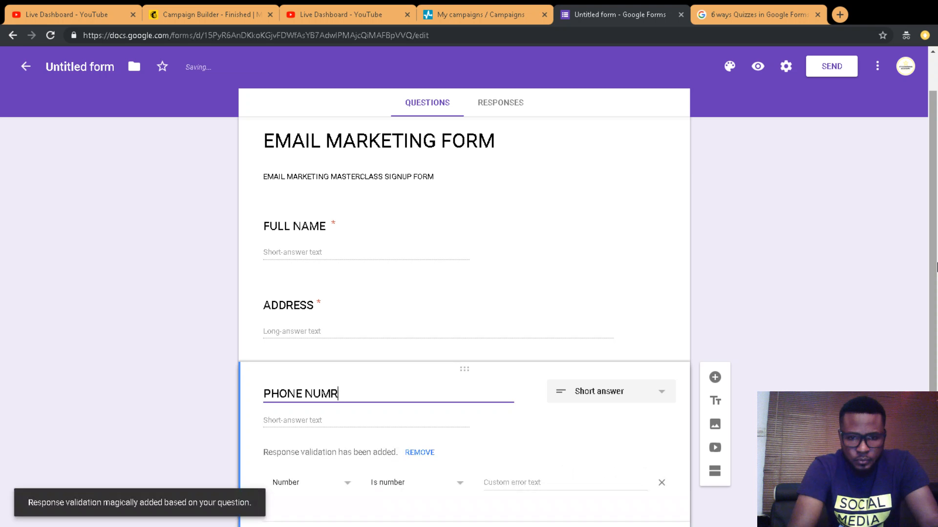
pyautogui.press('BackSpace')
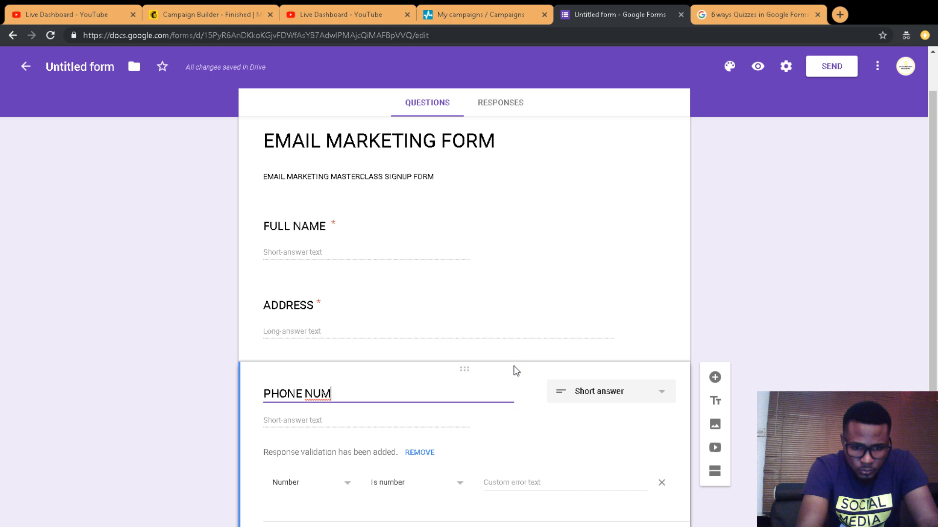
pyautogui.write('BER')
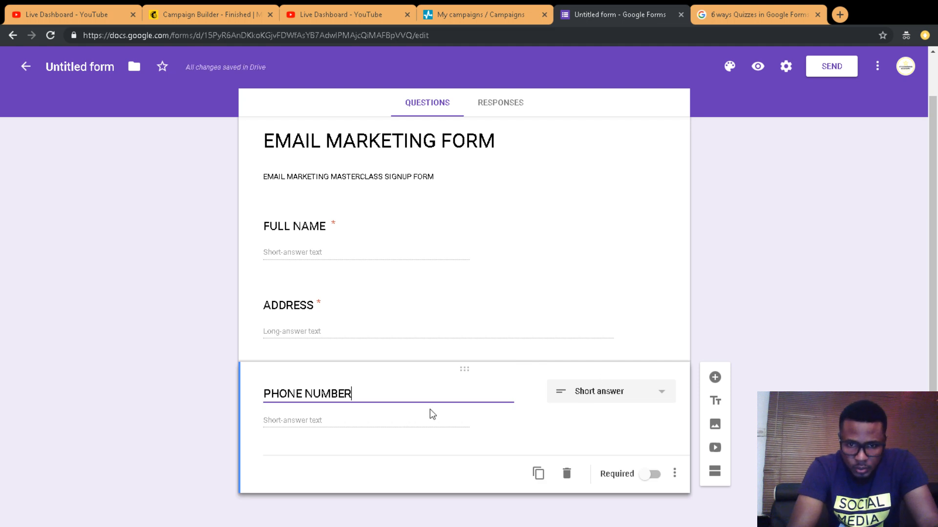
pyautogui.click(432, 414)
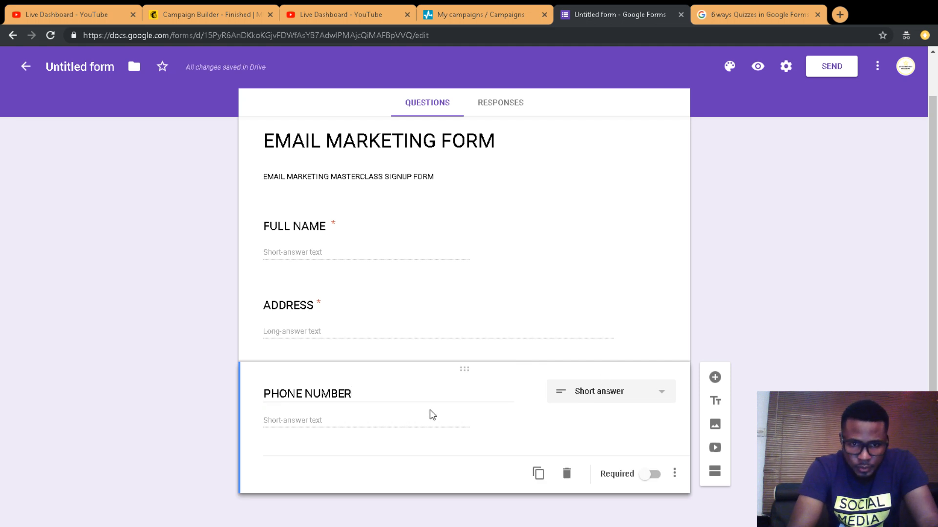
# Step: Append 'e.g' and a sample international phone number to the PHONE NUMBER title
pyautogui.click(394, 396)
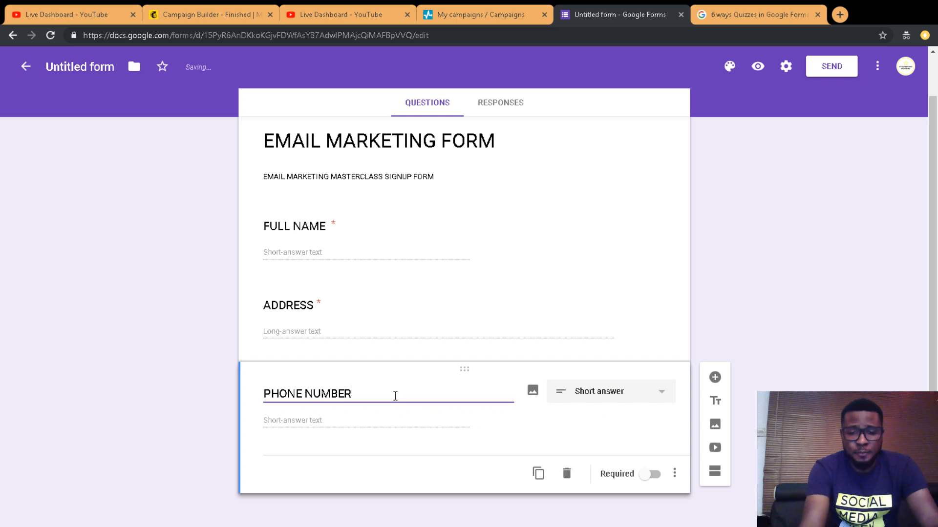
pyautogui.write('(')
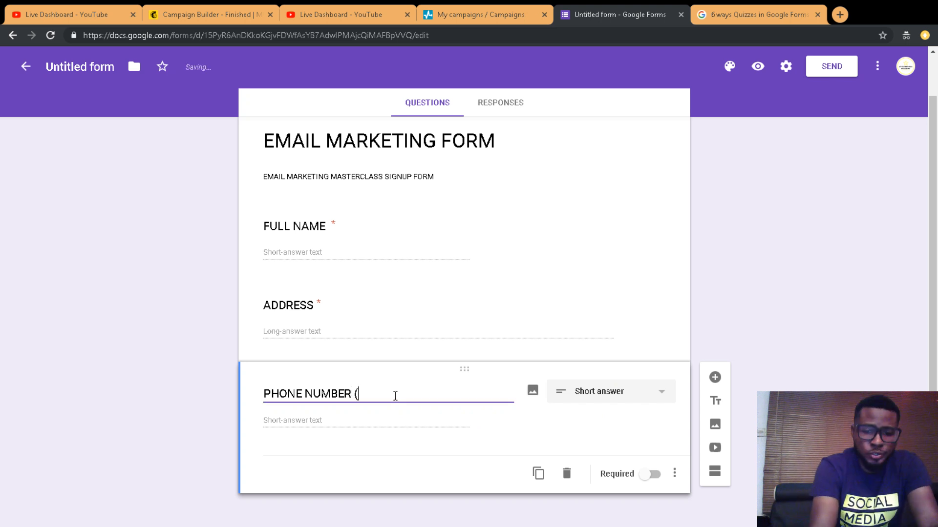
pyautogui.press('BackSpace')
pyautogui.press('BackSpace')
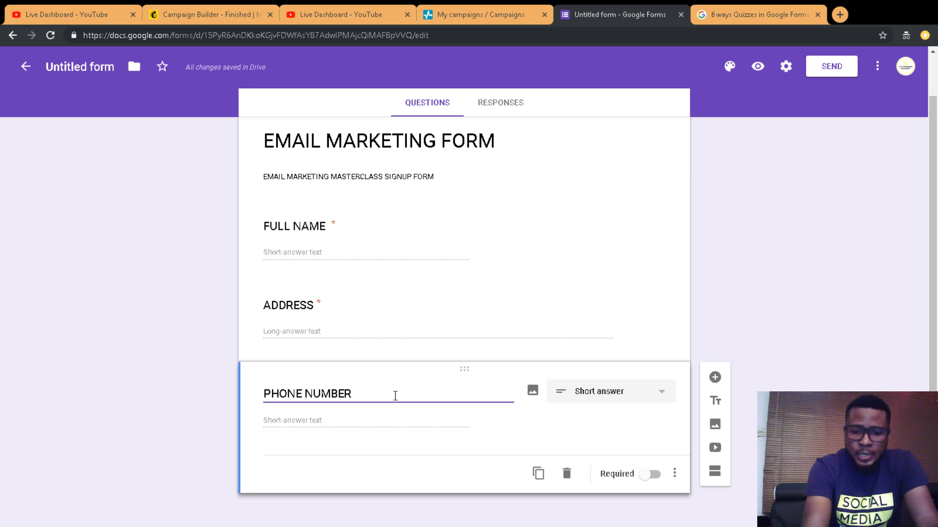
pyautogui.write('E')
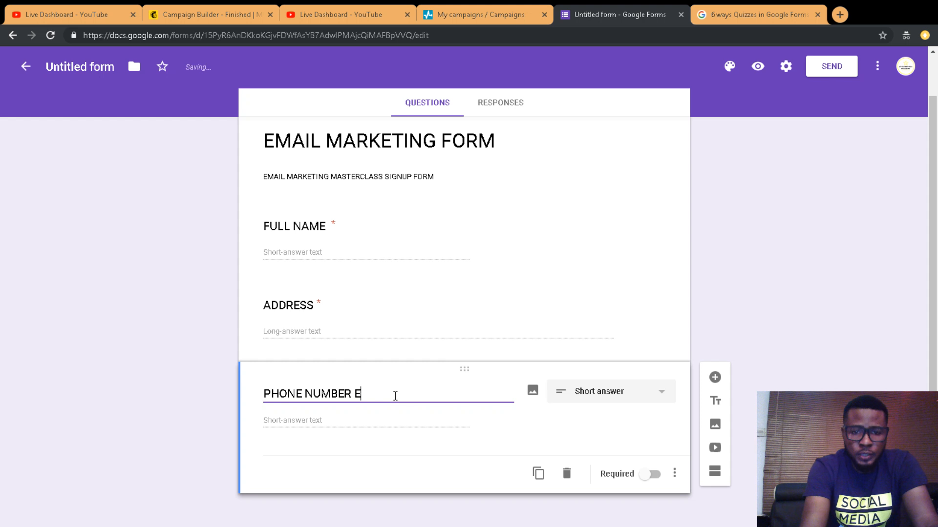
pyautogui.press('BackSpace')
pyautogui.write('e')
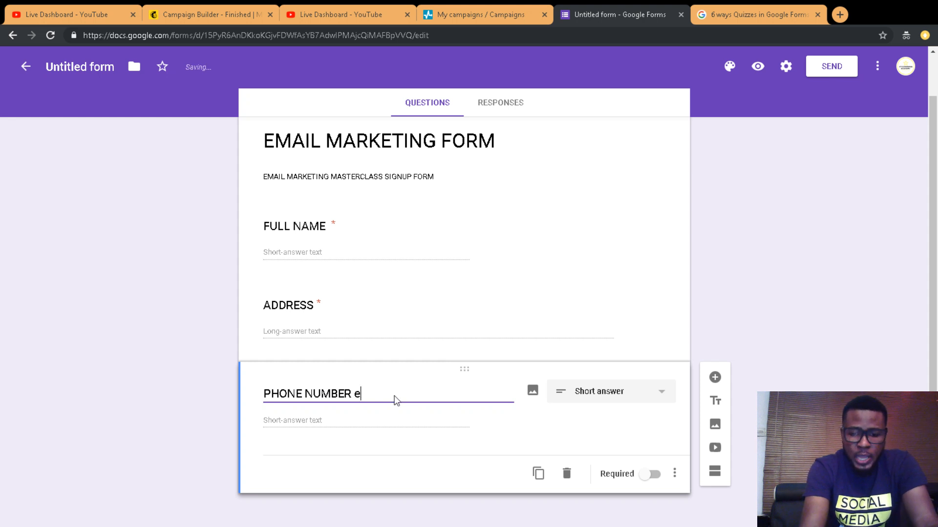
pyautogui.write('.g +')
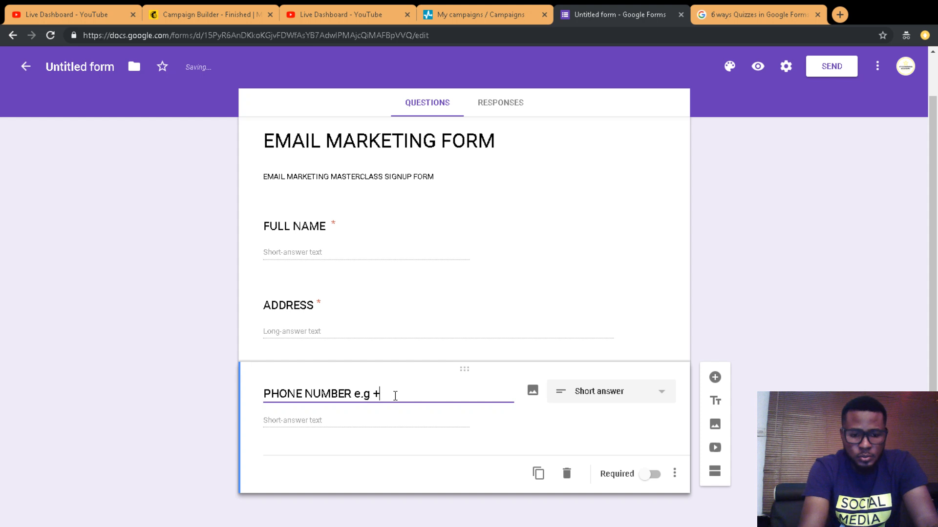
pyautogui.write('122')
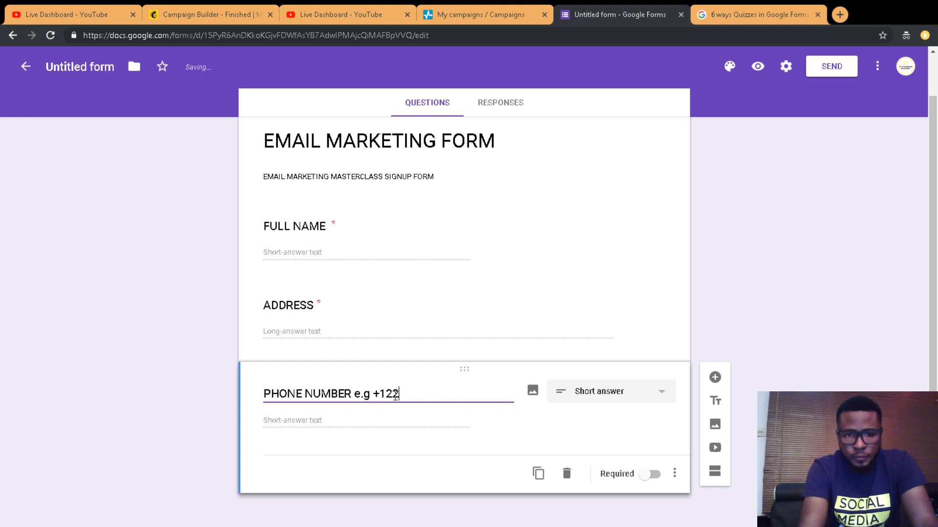
pyautogui.press('BackSpace')
pyautogui.press('BackSpace')
pyautogui.press('BackSpace')
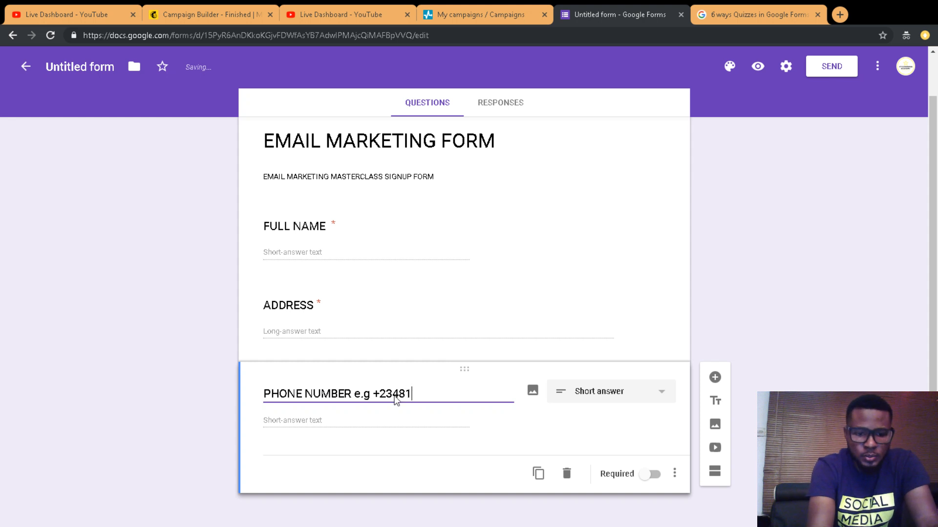
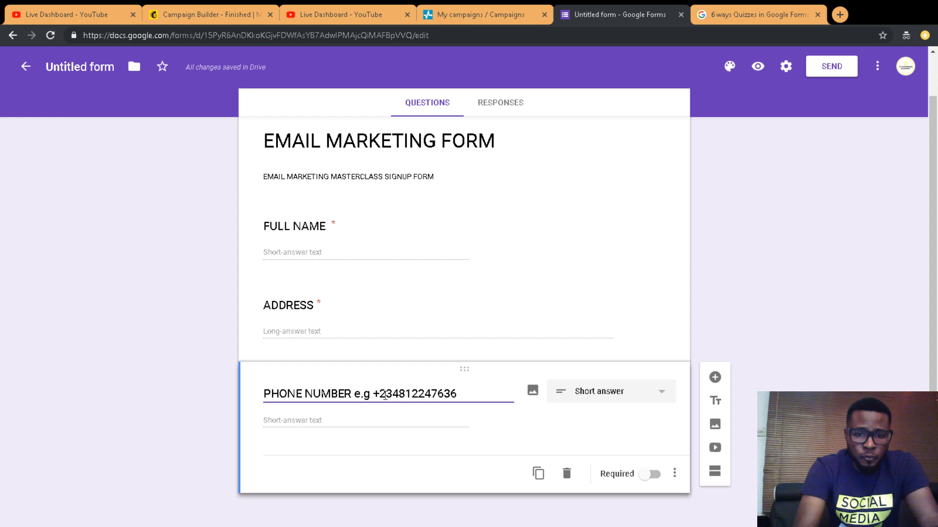
# Step: Delete the 'e.g +…' example number so the third question's title reads 'PHONE NUMBER'
pyautogui.moveTo(398, 394); pyautogui.dragTo(379, 394)
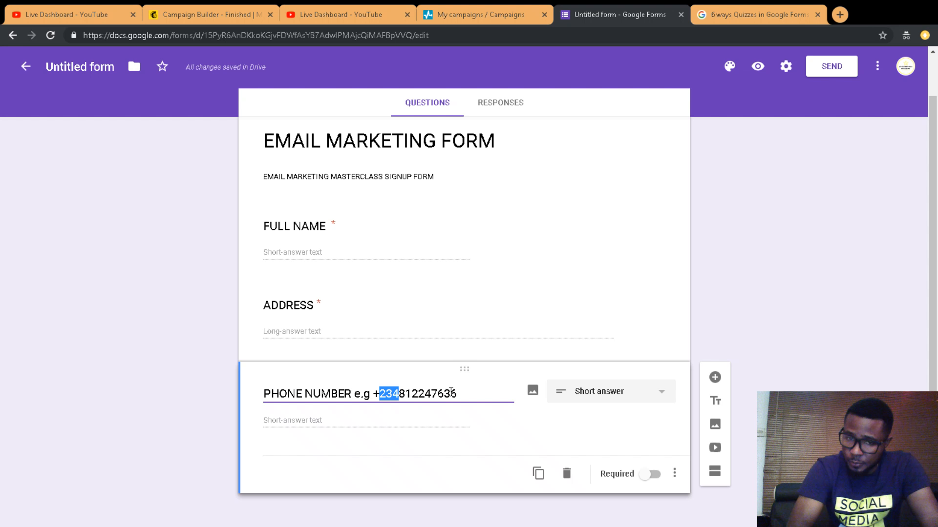
pyautogui.moveTo(450, 391); pyautogui.dragTo(358, 396)
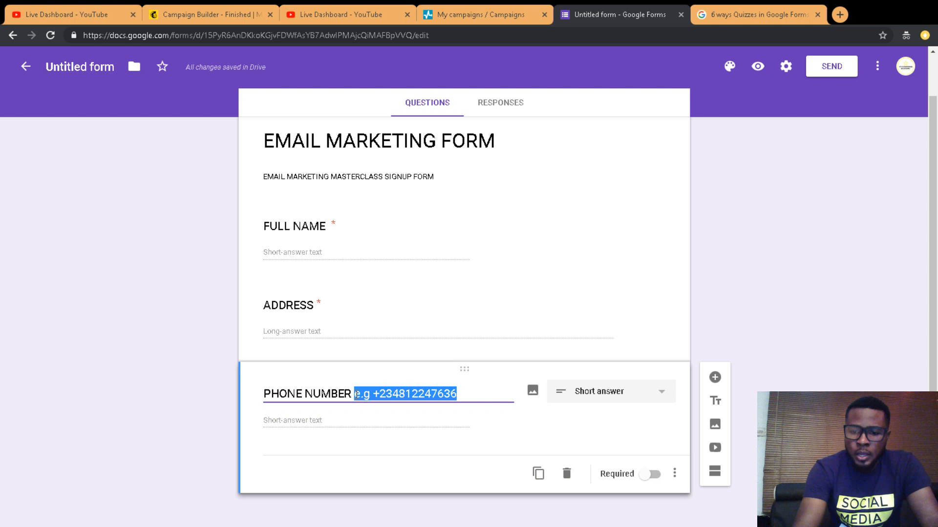
pyautogui.press('BackSpace')
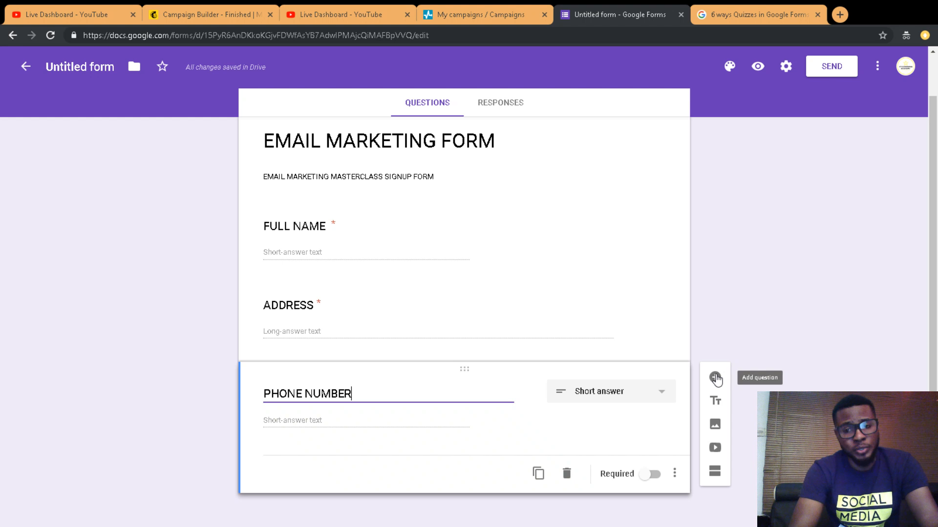
# Step: Add a fourth short-answer question titled 'EMAIL ADDRESS' below PHONE NUMBER
pyautogui.click(715, 379)
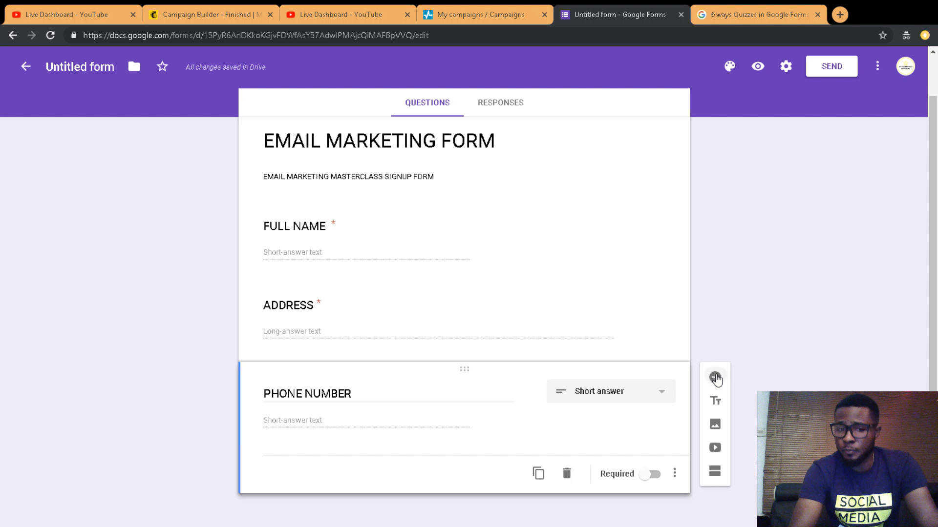
pyautogui.click(715, 379)
pyautogui.write('ema')
pyautogui.press('BackSpace')
pyautogui.press('BackSpace')
pyautogui.press('BackSpace')
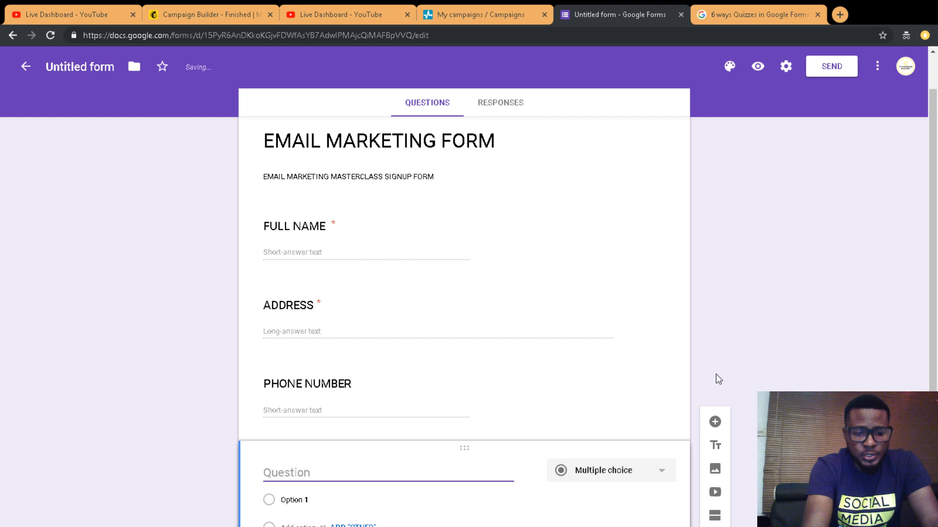
pyautogui.write('EMAIL ADDRESS')
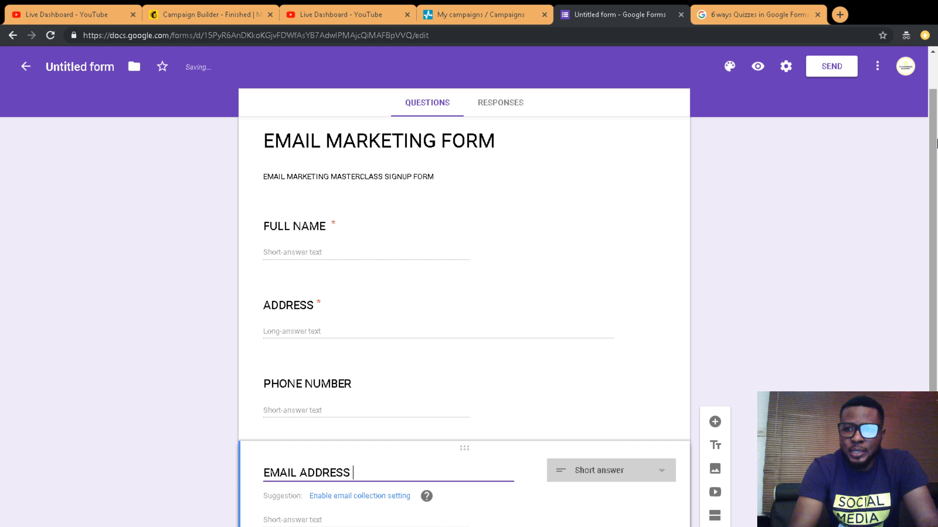
pyautogui.scroll(-2, 481, 421)
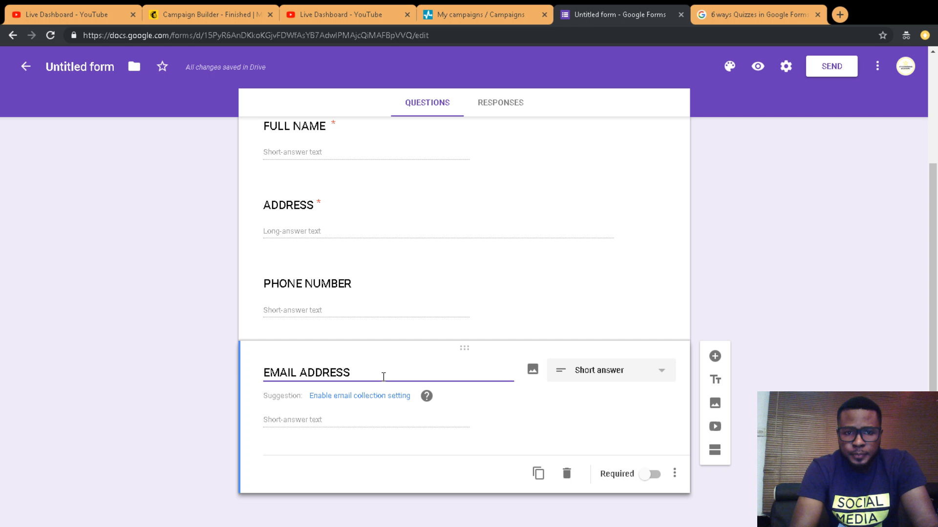
pyautogui.click(426, 307)
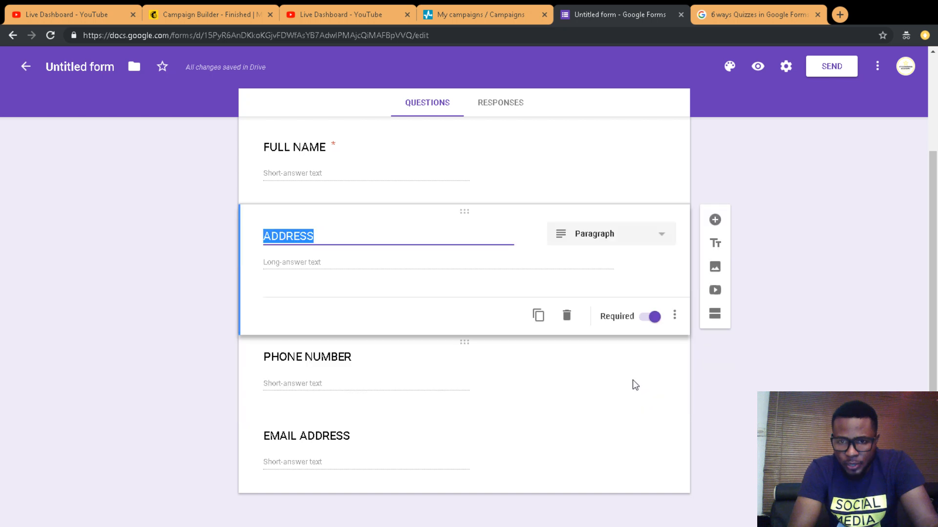
# Step: Switch on the Required toggle for the PHONE NUMBER question
pyautogui.click(453, 362)
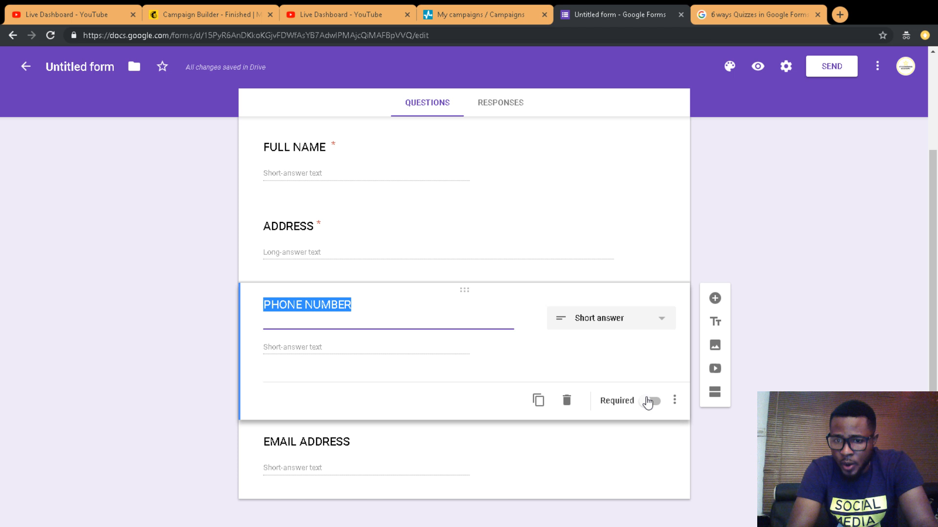
pyautogui.click(391, 446)
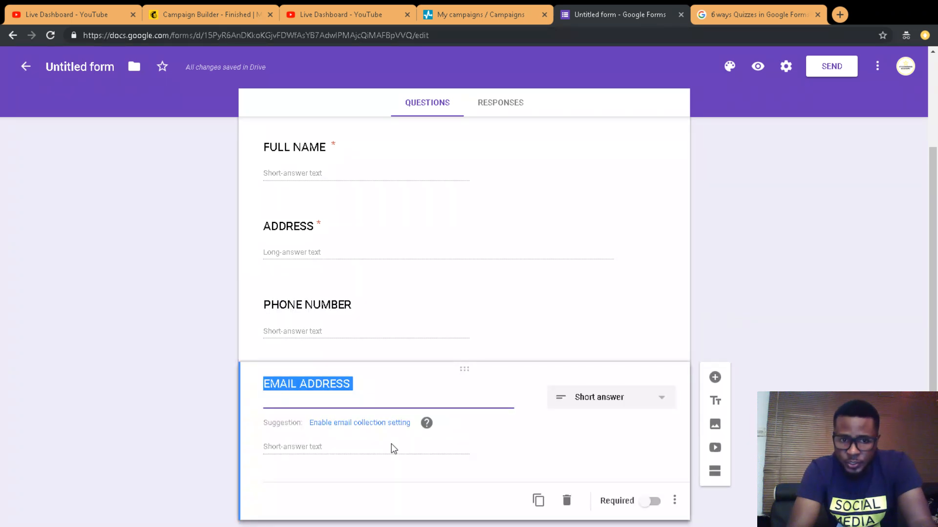
pyautogui.click(420, 326)
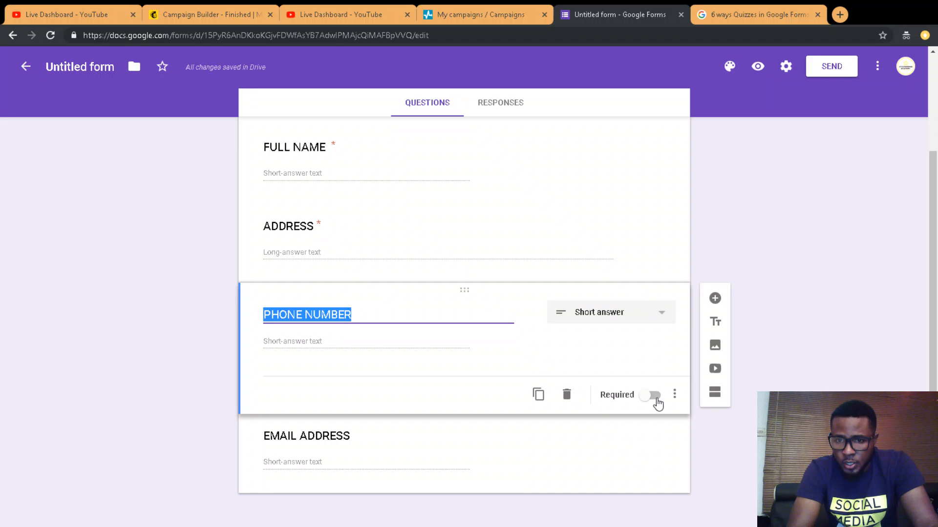
pyautogui.click(650, 396)
pyautogui.click(451, 454)
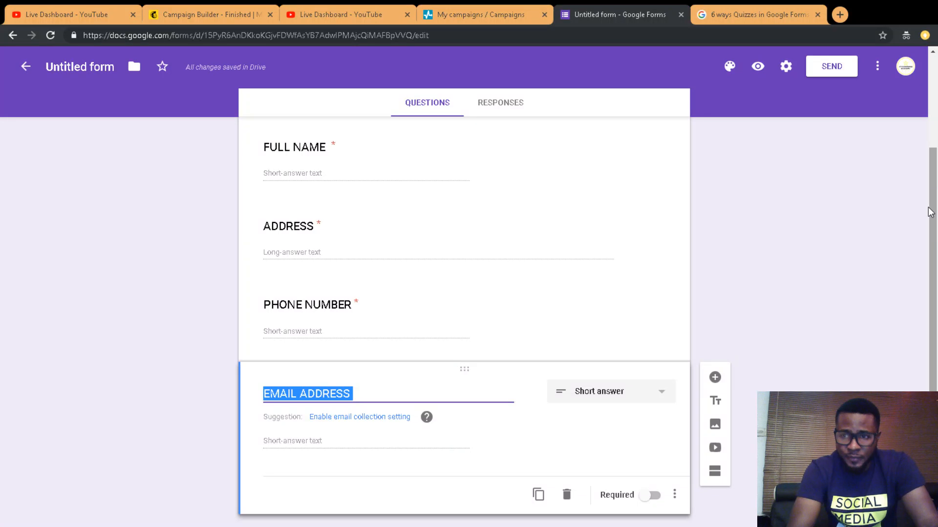
pyautogui.scroll(-1, 677, 462)
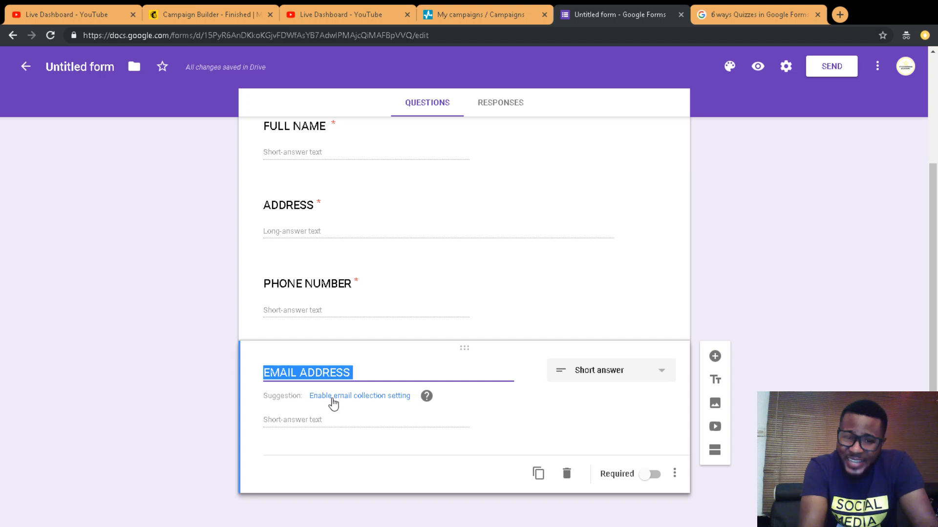
# Step: Undo an accidental email-collection setting and show the question types for EMAIL ADDRESS
pyautogui.click(380, 397)
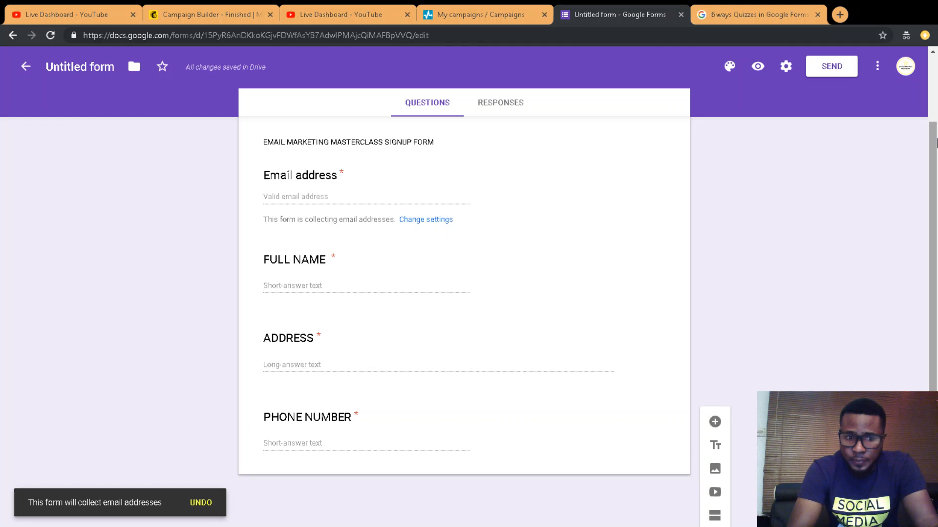
pyautogui.hotkey('ctrl', 'z')
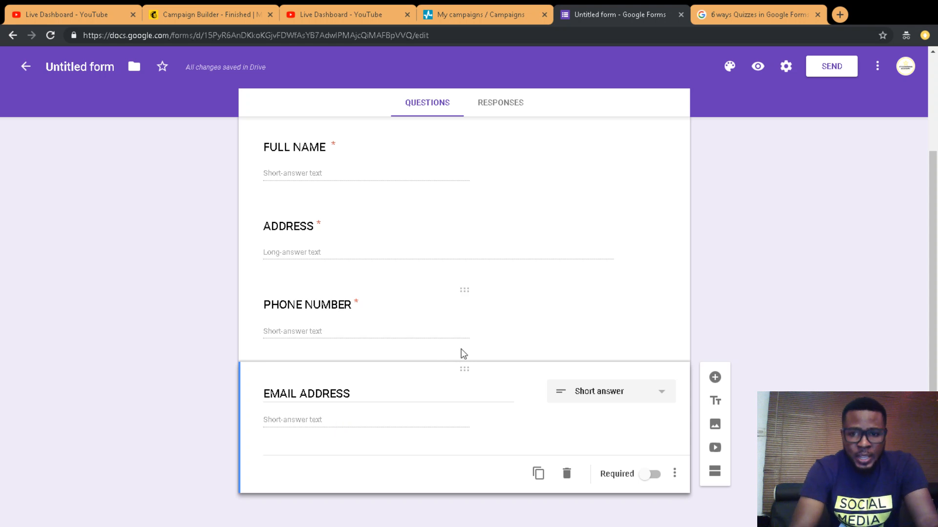
pyautogui.click(597, 391)
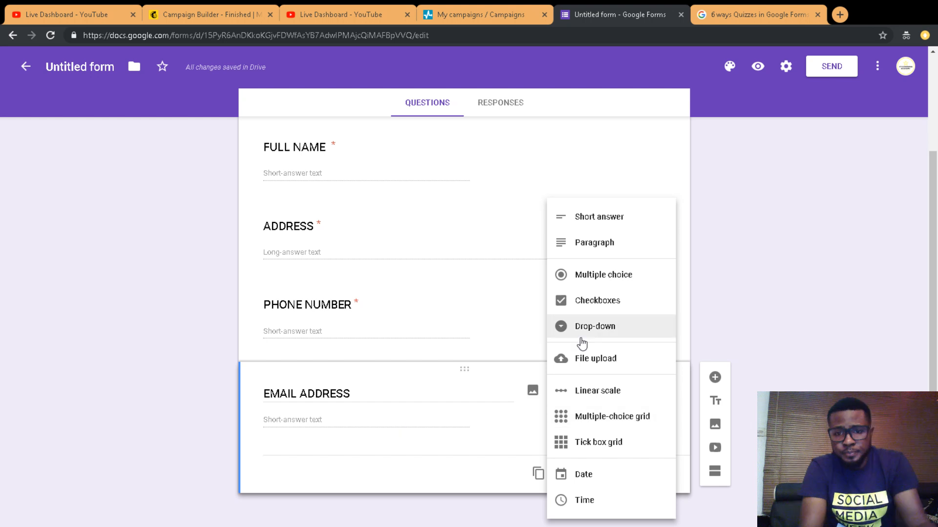
# Step: Keep EMAIL ADDRESS as Short answer, mark it required, and add a fifth question below
pyautogui.click(524, 425)
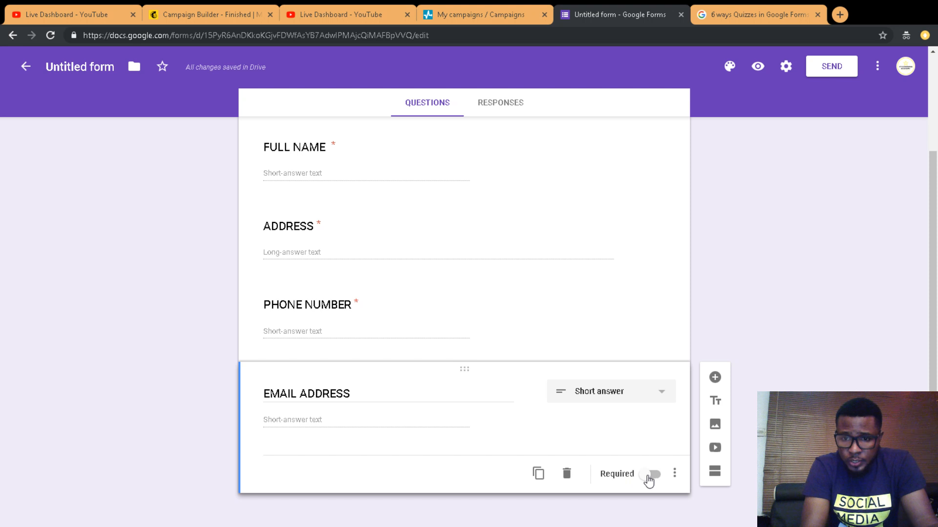
pyautogui.click(651, 476)
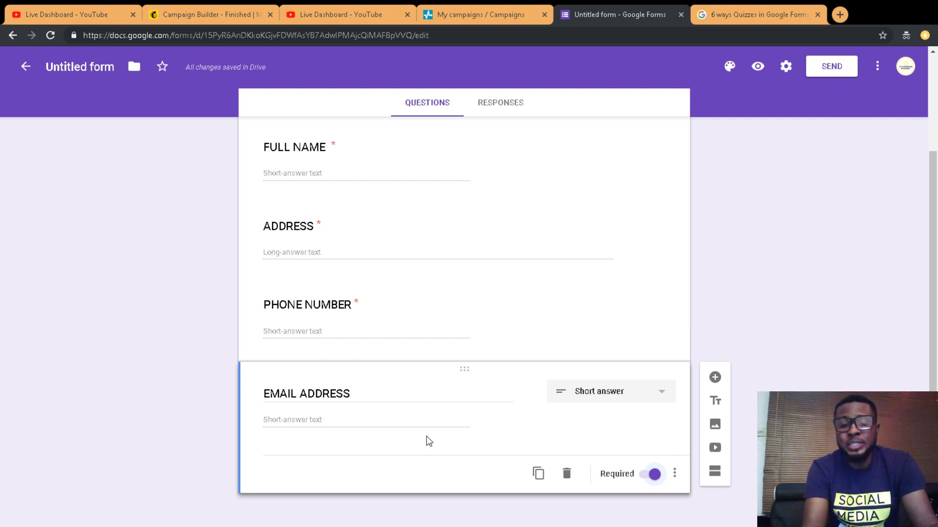
pyautogui.click(588, 397)
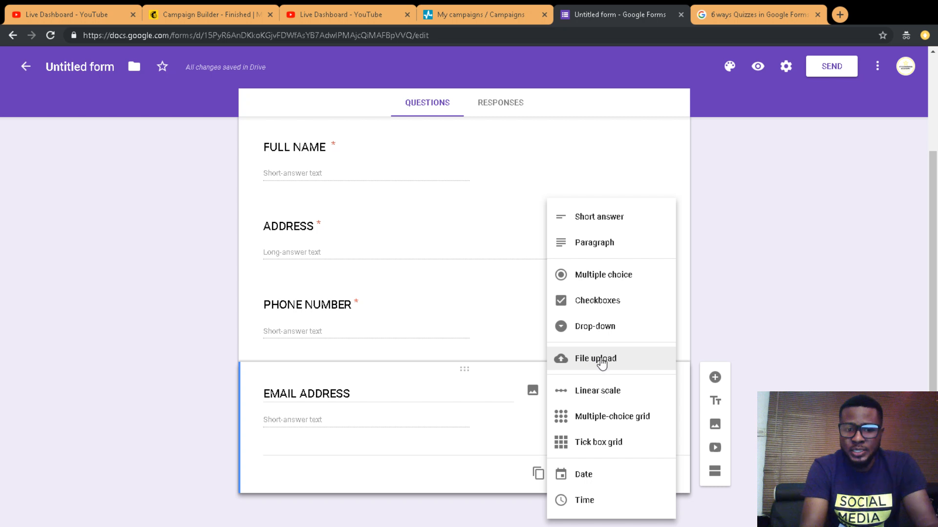
pyautogui.click(830, 272)
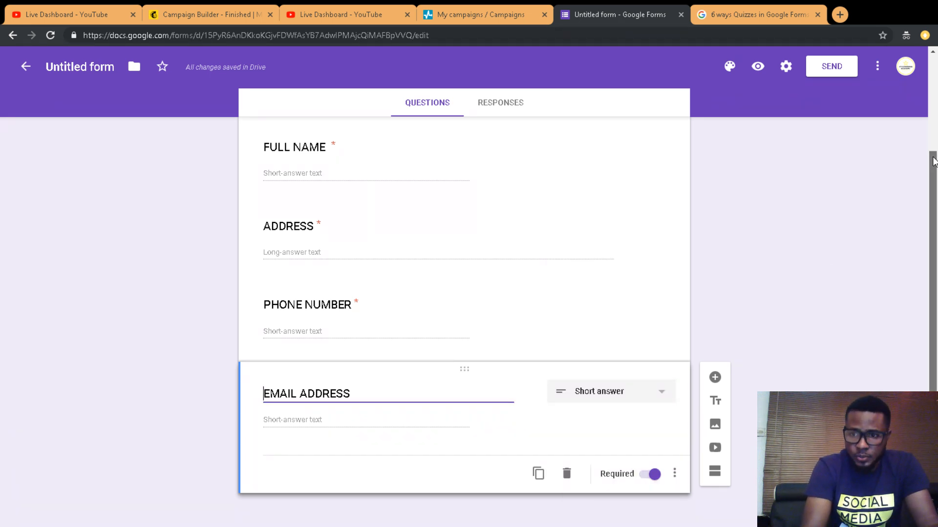
pyautogui.click(715, 377)
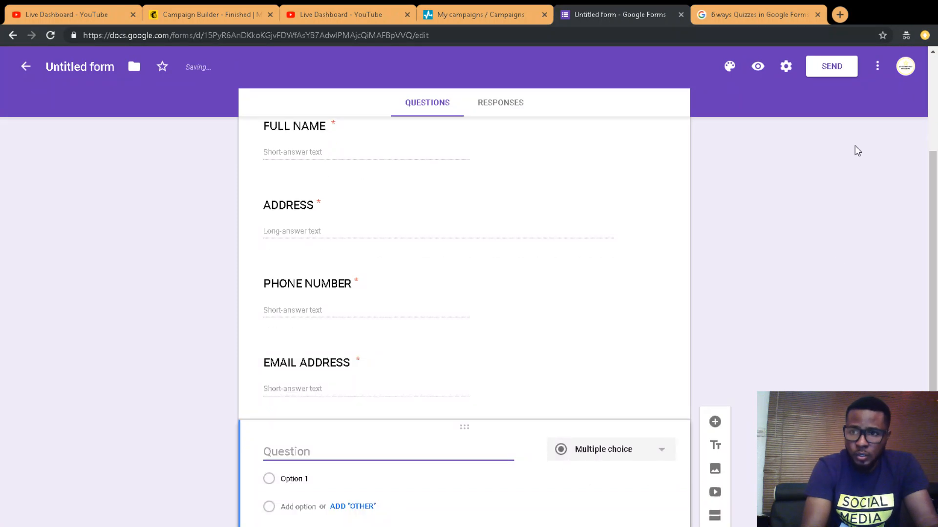
# Step: Type 'SUBMIT DOC.' as the title of the new fifth question
pyautogui.scroll(-2, 402, 374)
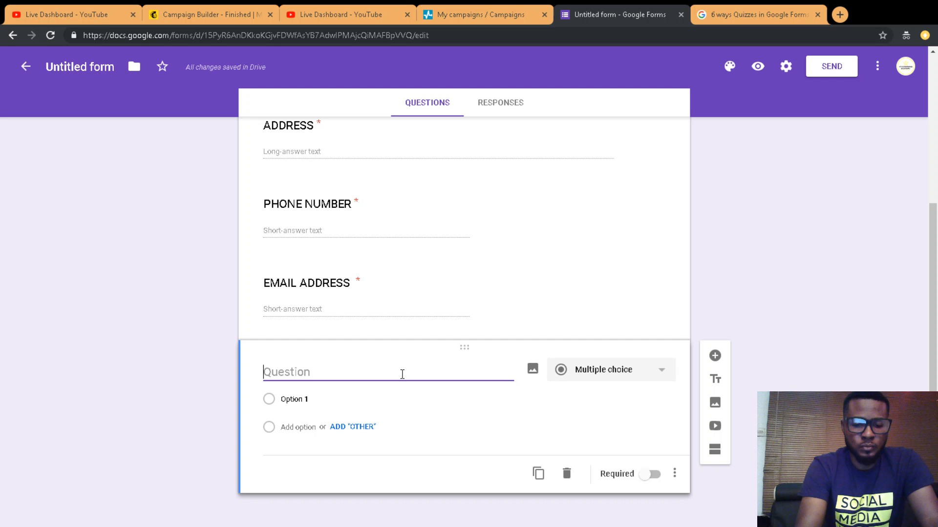
pyautogui.write('SU')
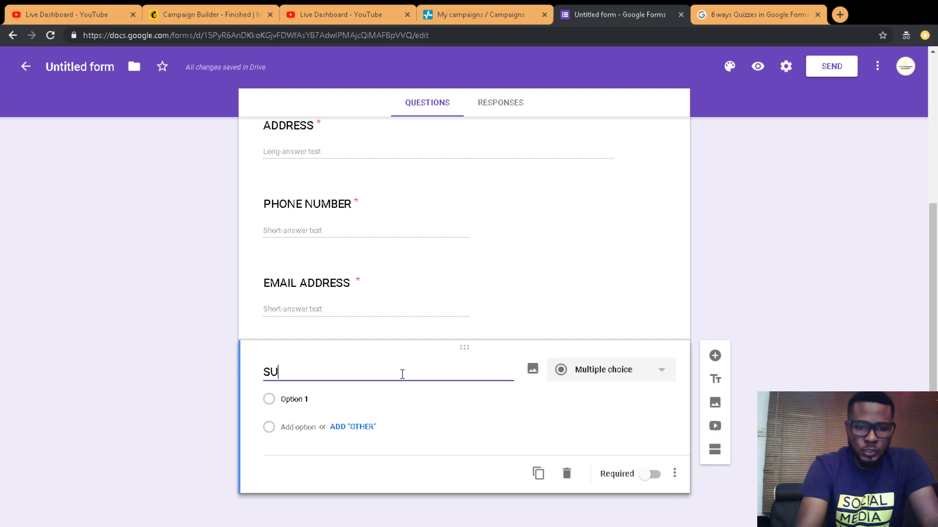
pyautogui.write('BMIT')
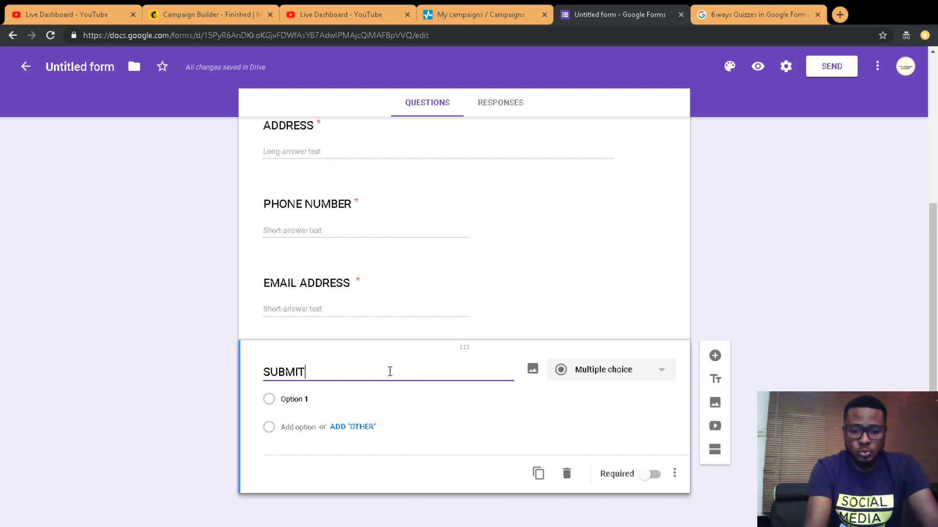
pyautogui.write('DO')
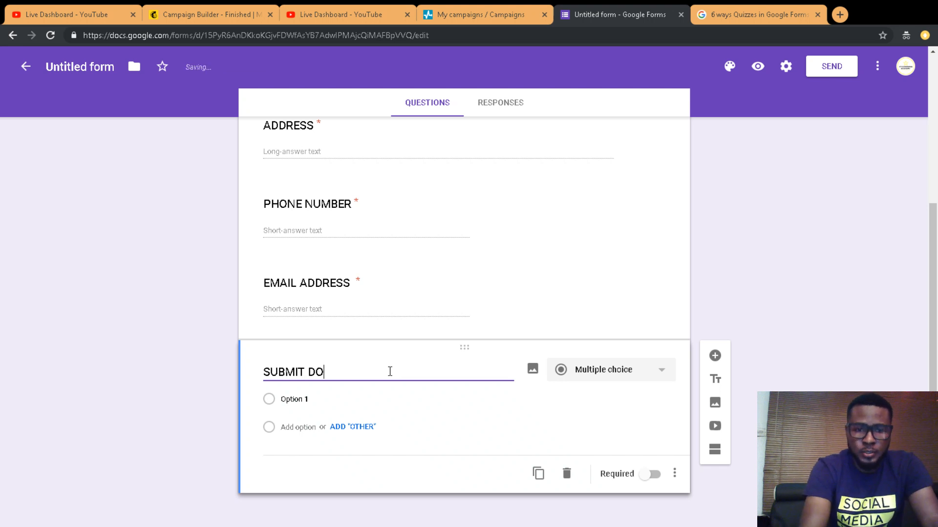
pyautogui.write('C.')
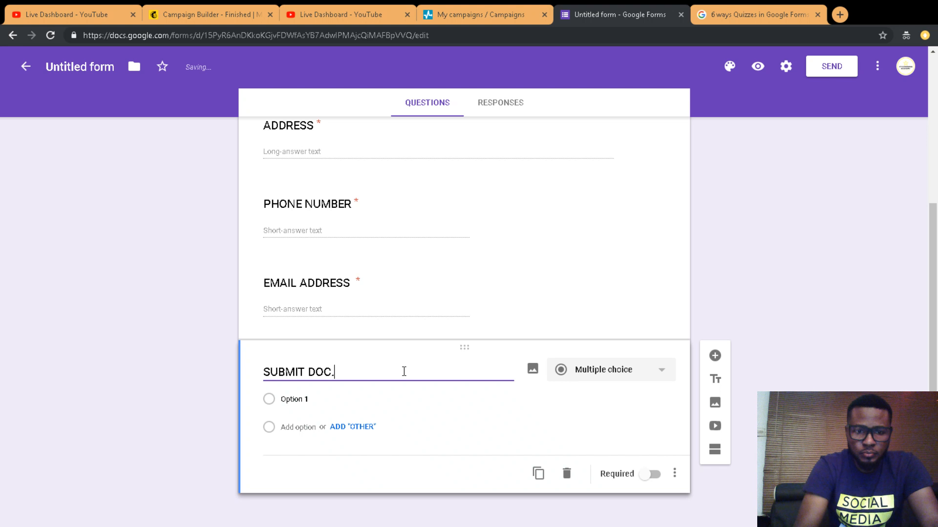
# Step: Change SUBMIT DOC. to a File upload question and accept the Drive upload notice
pyautogui.click(611, 370)
pyautogui.click(605, 362)
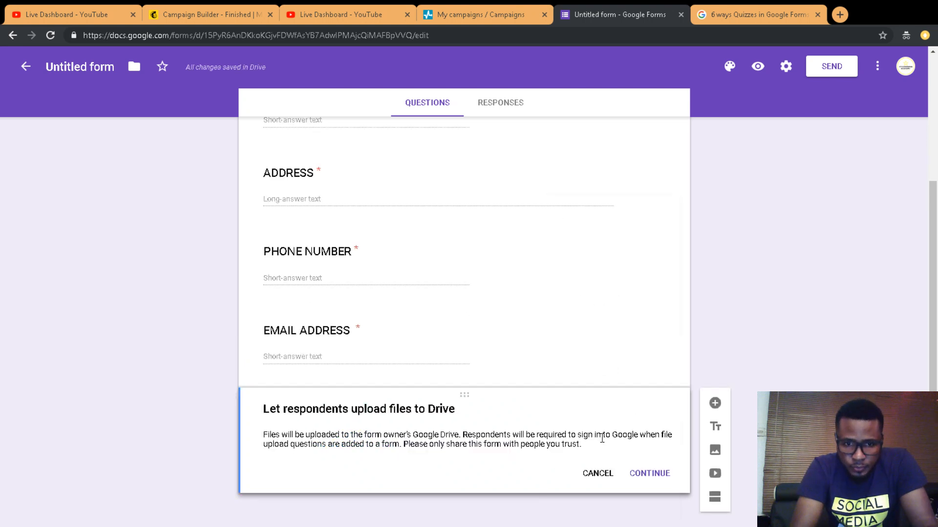
pyautogui.click(651, 473)
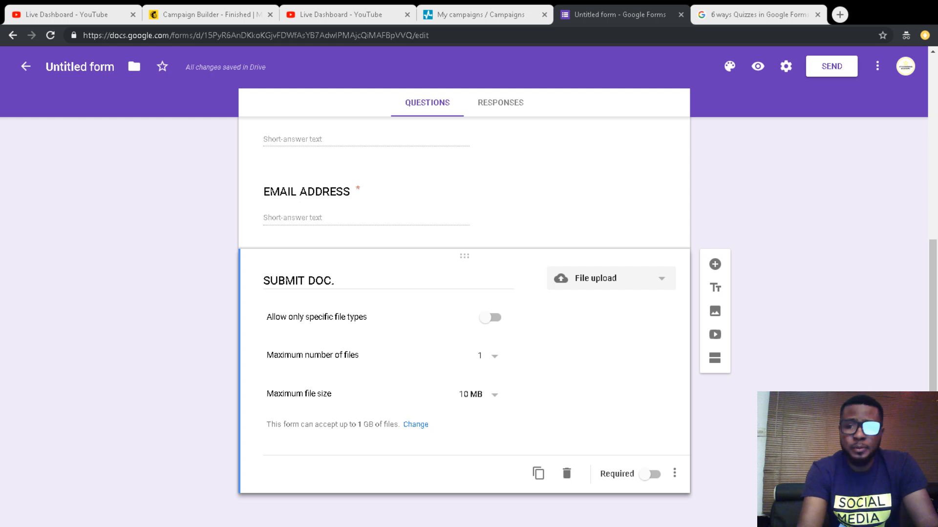
# Step: Turn on 'Allow only specific file types' for the SUBMIT DOC. upload
pyautogui.click(490, 317)
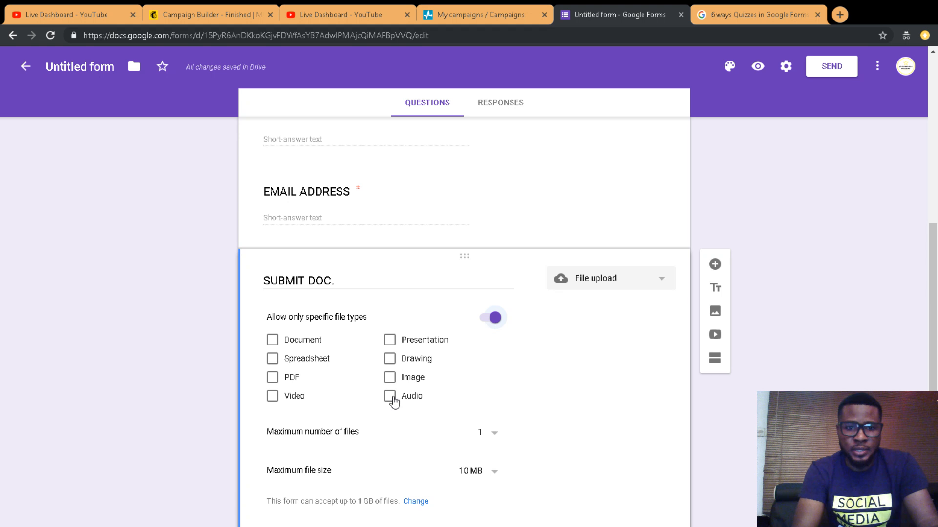
# Step: Allow PDF and Document files, up to 5 files with a 10 MB maximum size
pyautogui.click(272, 377)
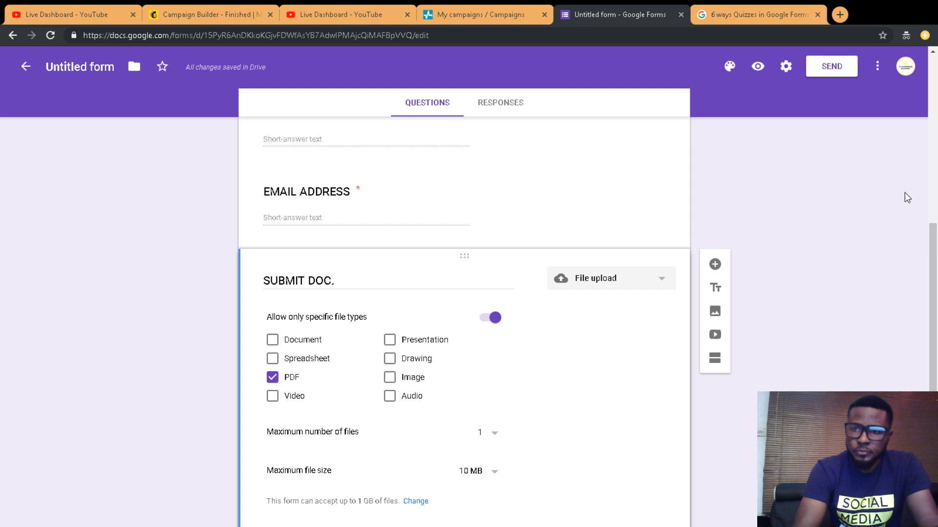
pyautogui.click(272, 340)
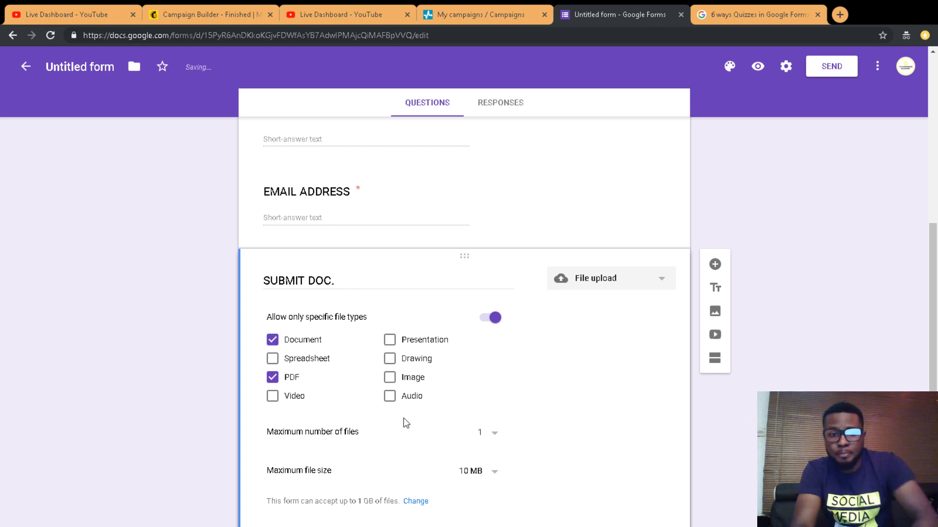
pyautogui.click(487, 433)
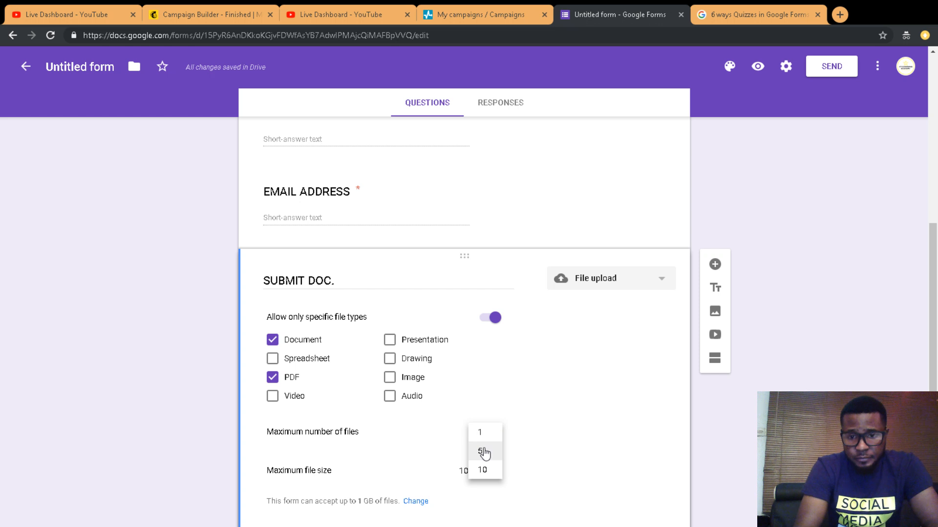
pyautogui.click(482, 452)
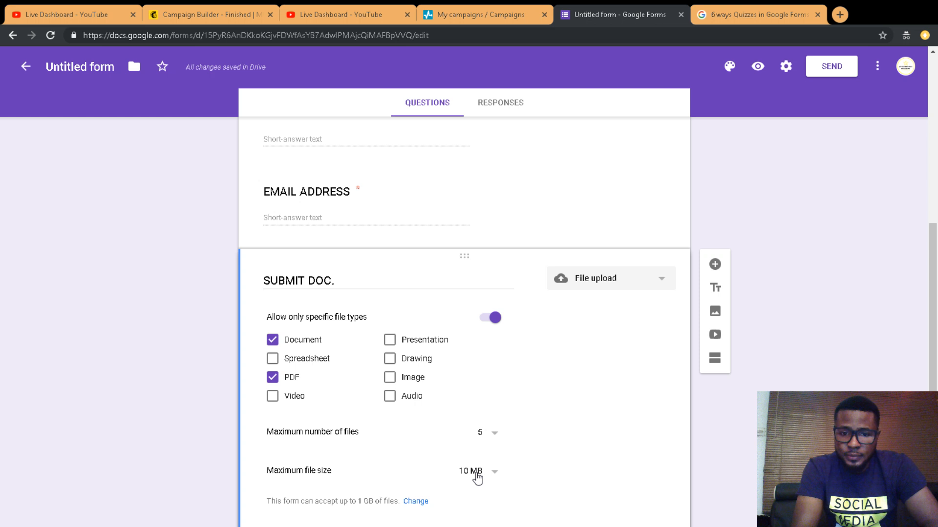
pyautogui.click(477, 478)
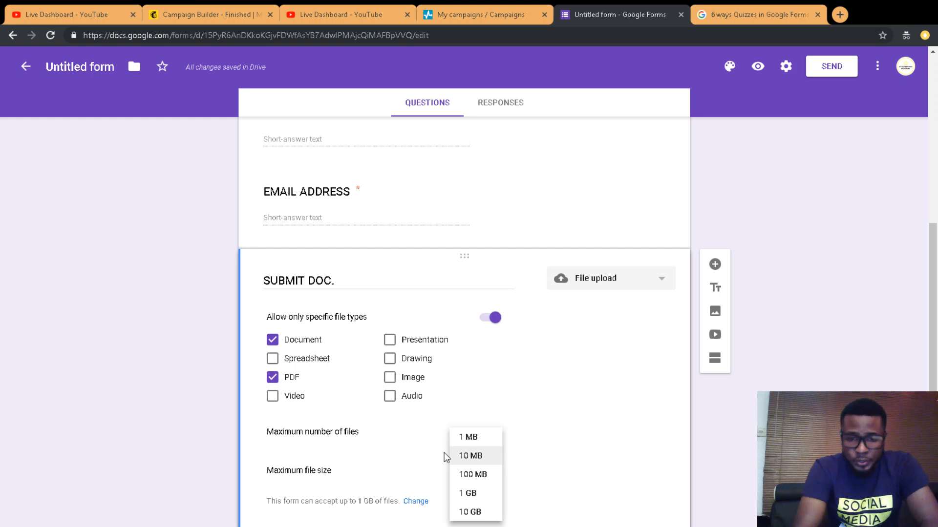
pyautogui.click(461, 456)
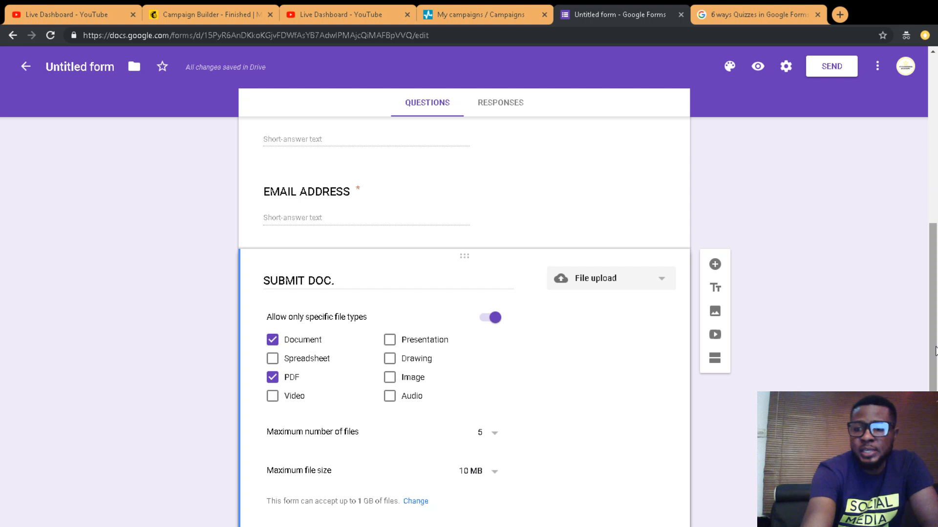
# Step: Mark the SUBMIT DOC. upload question as required
pyautogui.moveTo(935, 350); pyautogui.dragTo(936, 390)
pyautogui.click(655, 475)
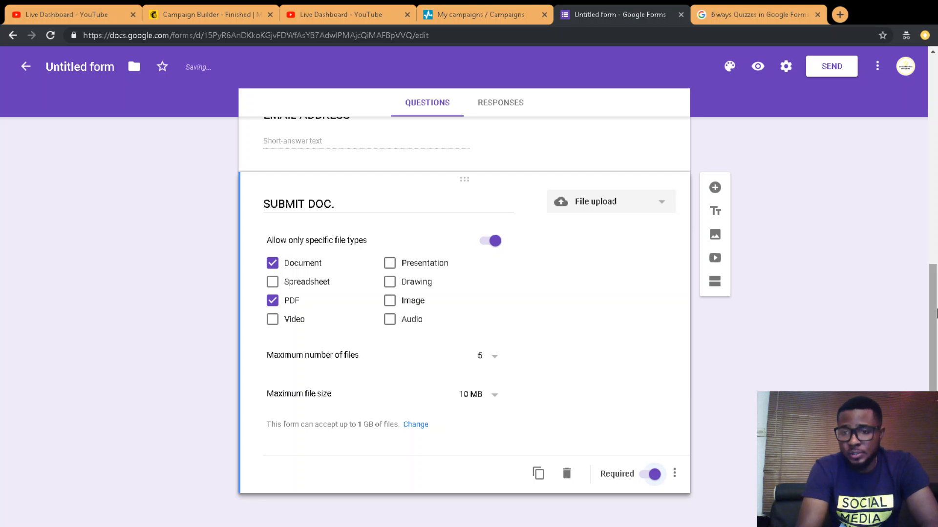
pyautogui.moveTo(936, 313); pyautogui.dragTo(936, 250)
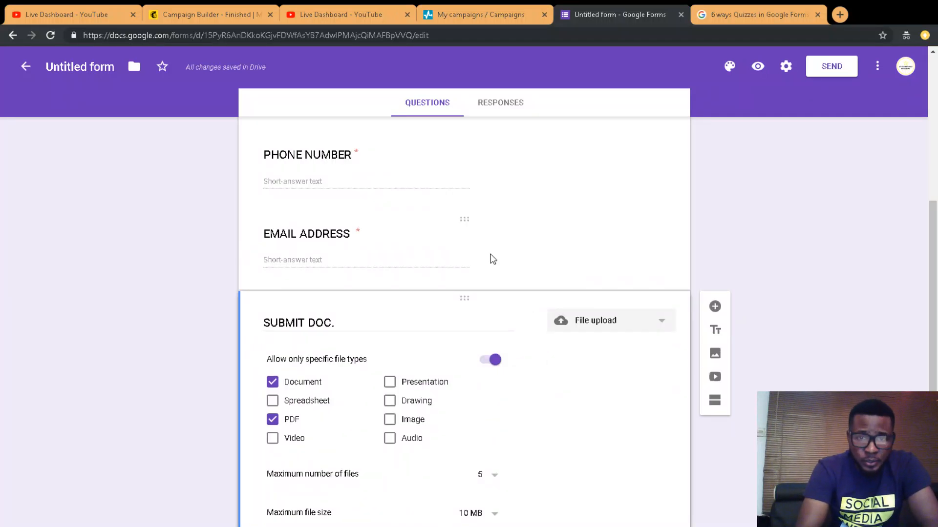
# Step: Keep Email Address as Short answer and remove a stray 'S' from its title
pyautogui.click(493, 259)
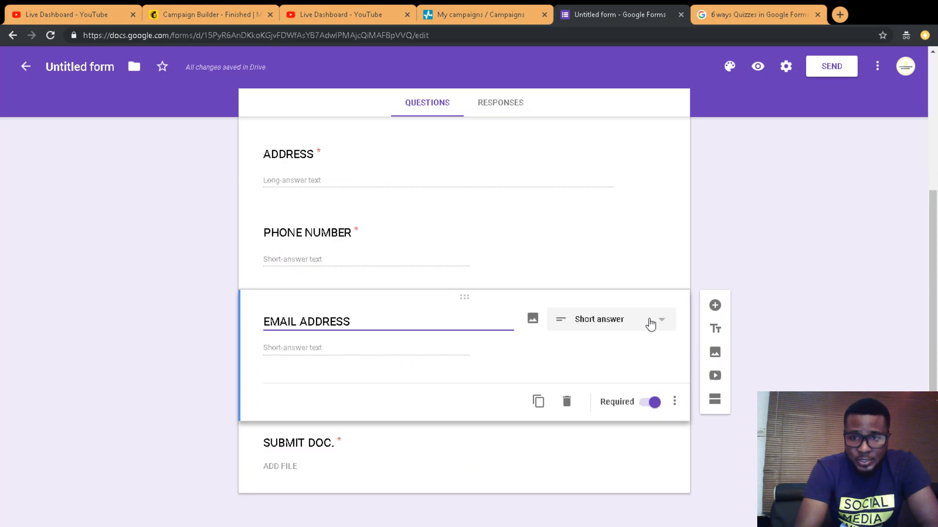
pyautogui.click(650, 322)
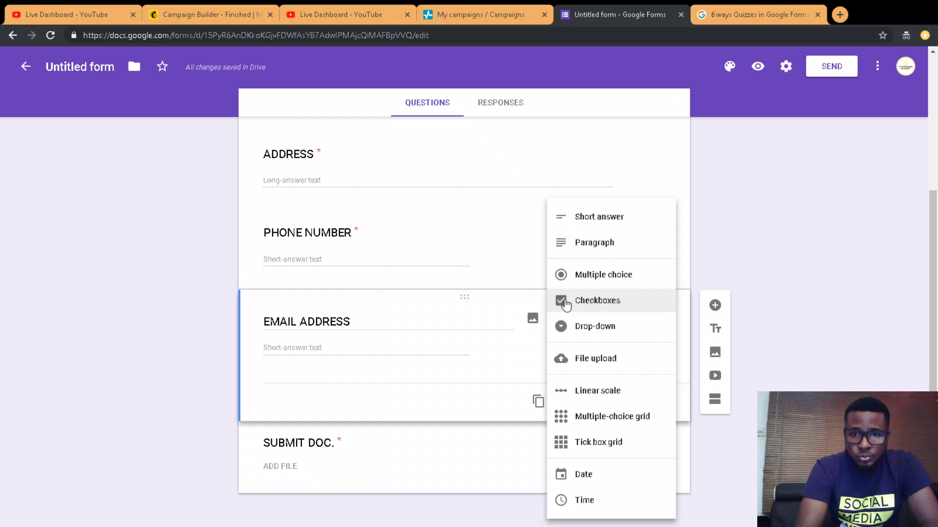
pyautogui.click(362, 325)
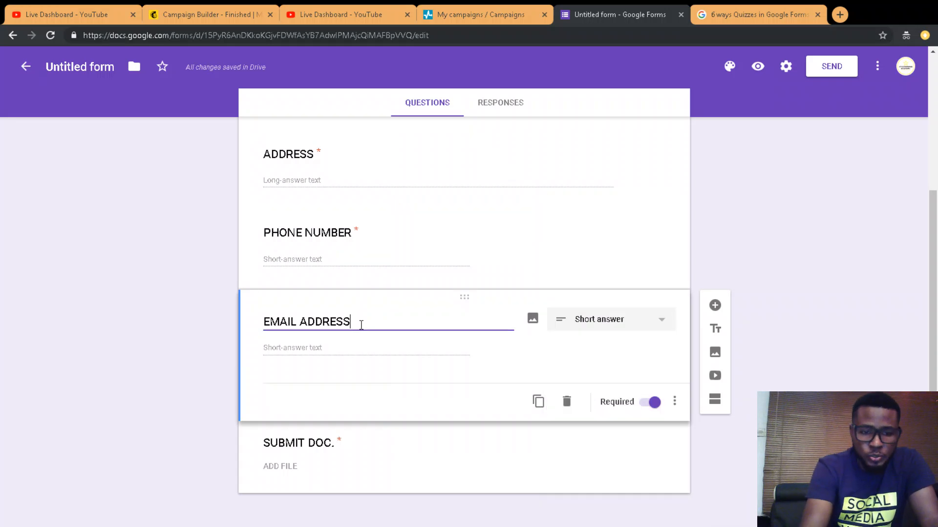
pyautogui.write('S')
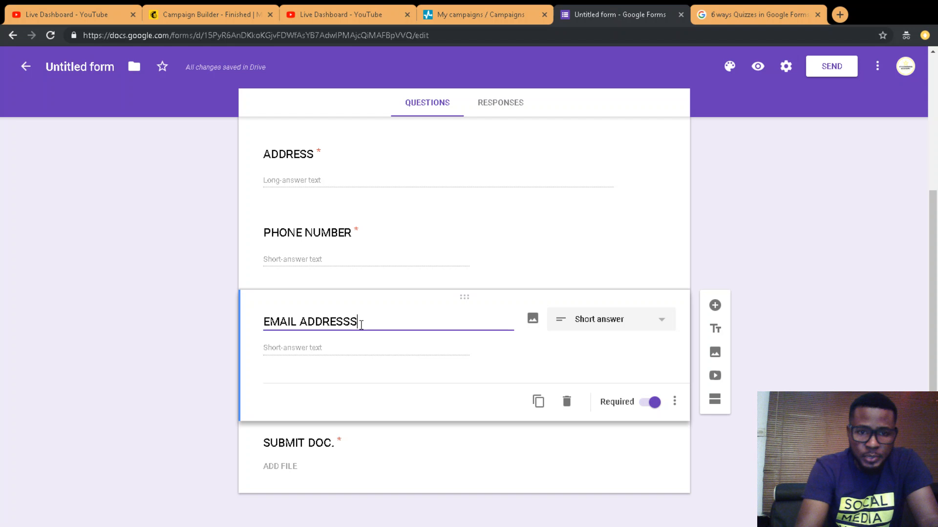
pyautogui.press('BackSpace')
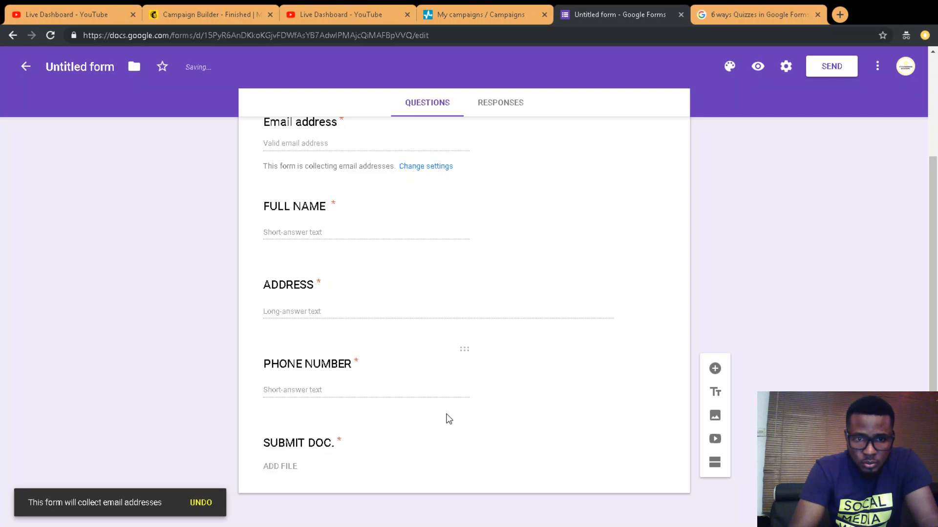
pyautogui.moveTo(449, 419); pyautogui.dragTo(274, 488)
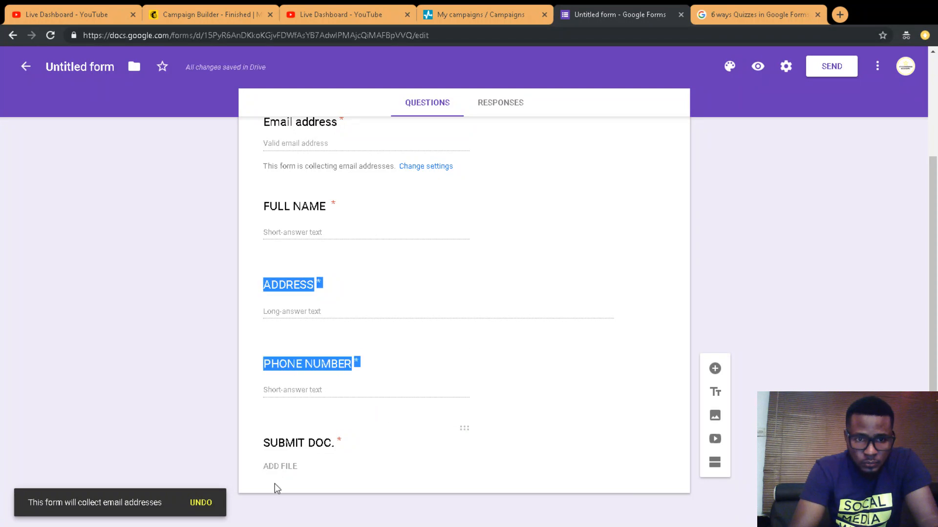
# Step: Select the Phone Number and SUBMIT DOC. questions to review them
pyautogui.click(343, 383)
pyautogui.click(408, 465)
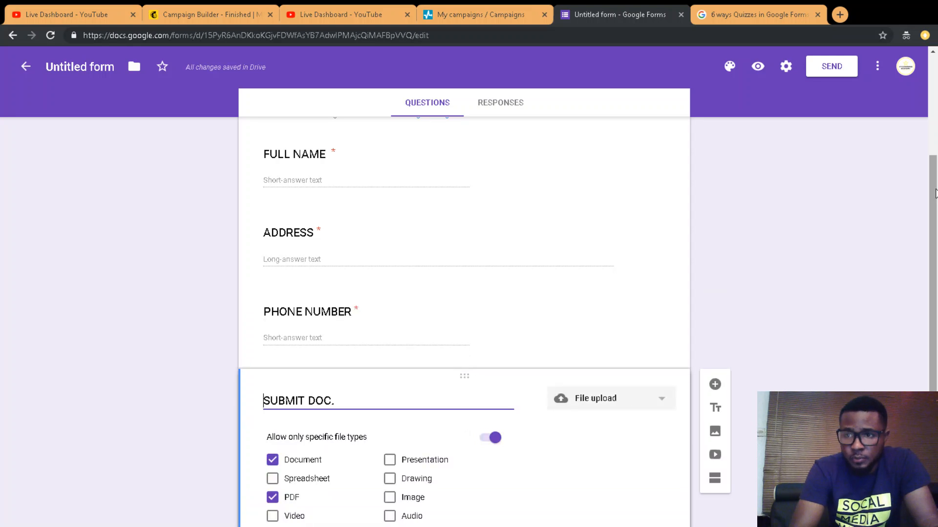
pyautogui.moveTo(935, 192); pyautogui.dragTo(935, 197)
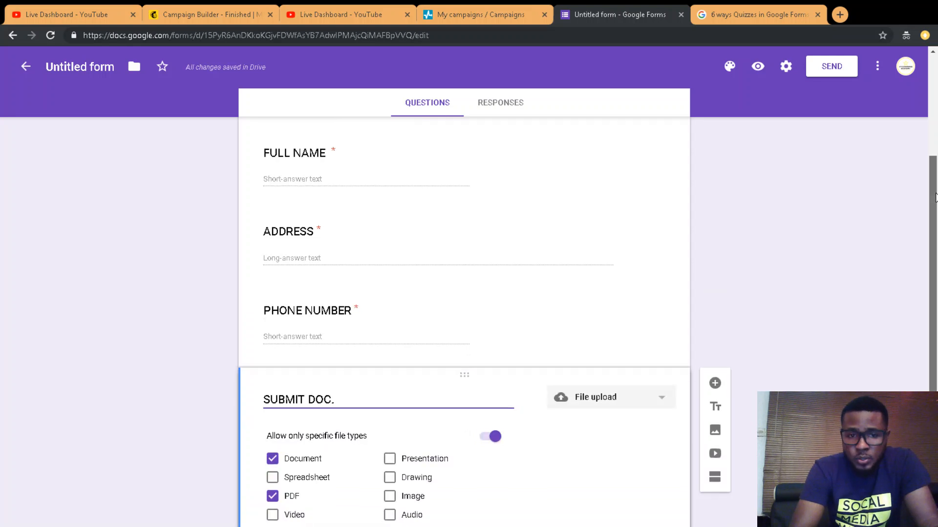
pyautogui.scroll(-4, 935, 197)
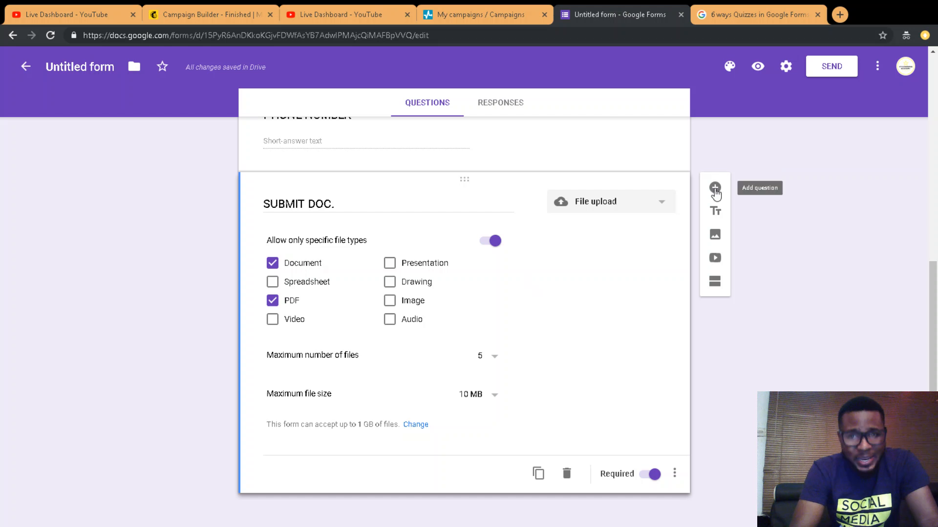
# Step: Add a multiple-choice question below Submit Doc. and start its title with 'INS'
pyautogui.click(715, 188)
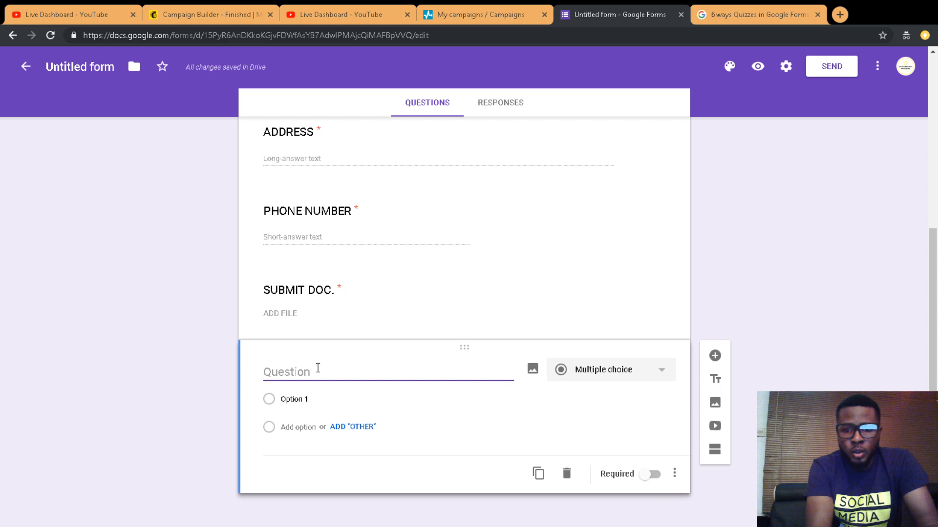
pyautogui.write('INS')
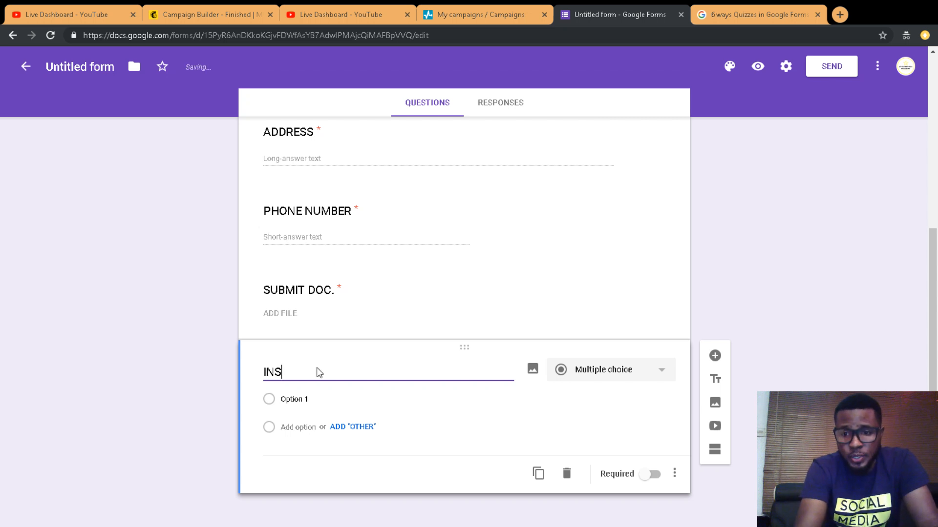
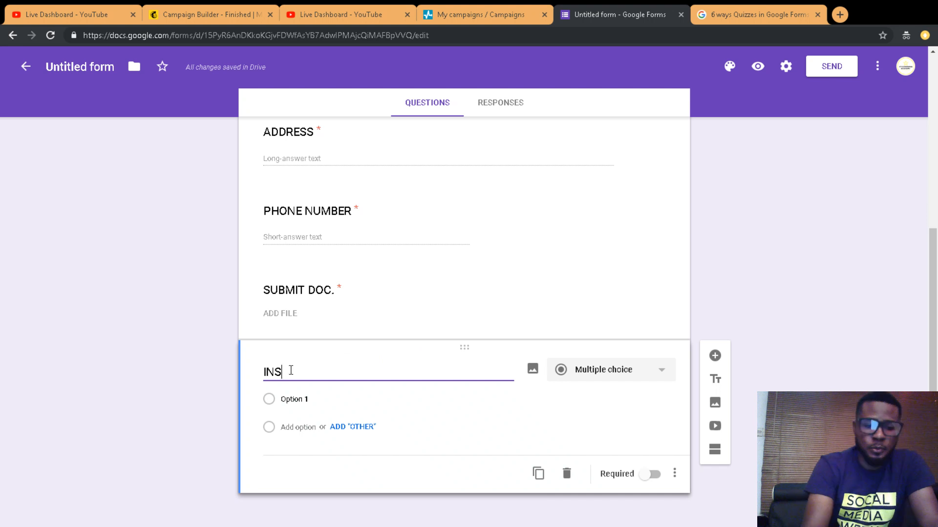
# Step: Title the last question 'INSTAGRAM USERNAME' and make it required
pyautogui.press('BackSpace')
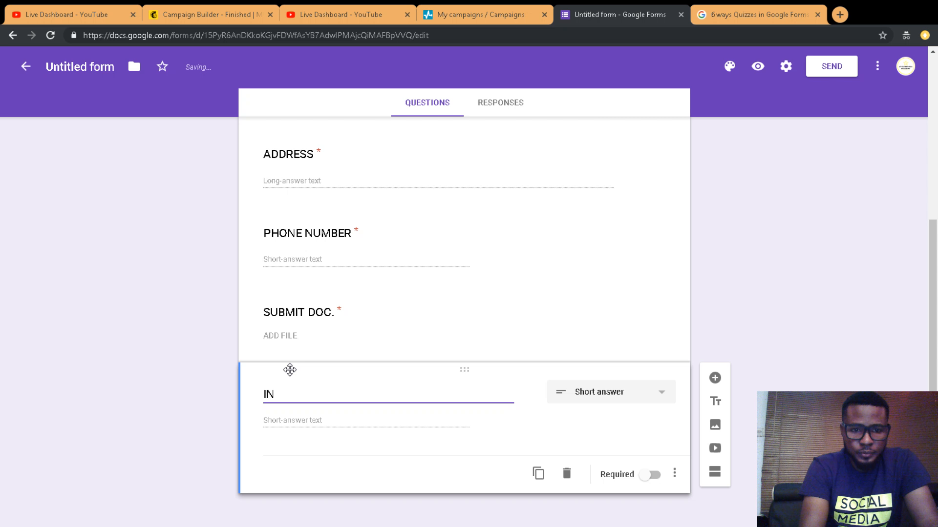
pyautogui.write('STAGRAM')
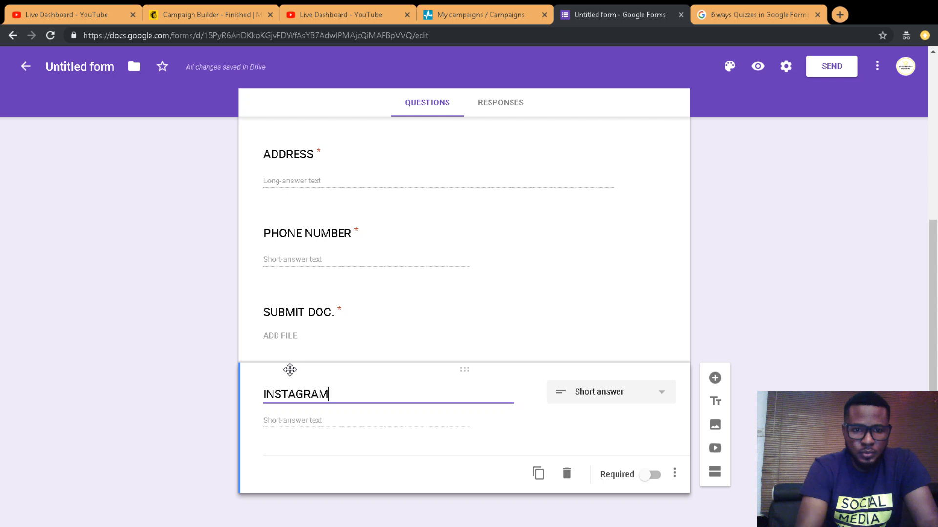
pyautogui.write(' USERNAME')
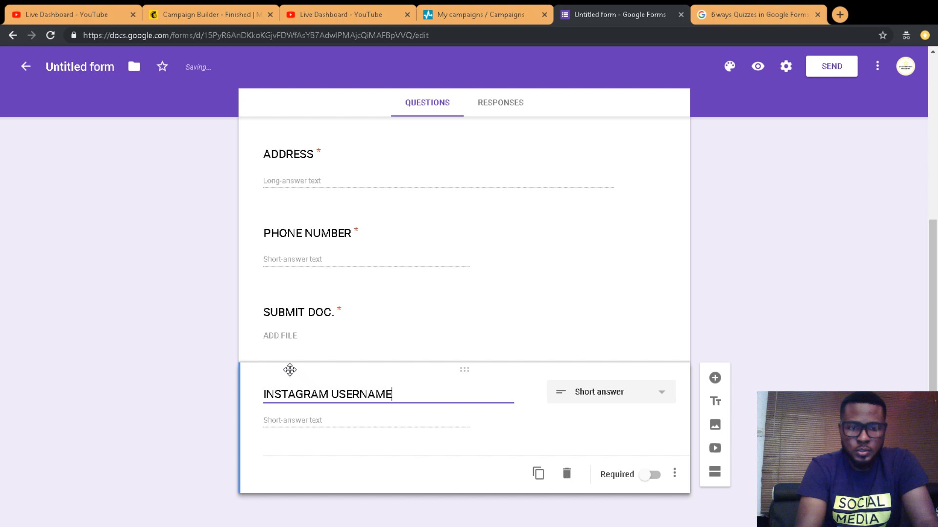
pyautogui.click(650, 476)
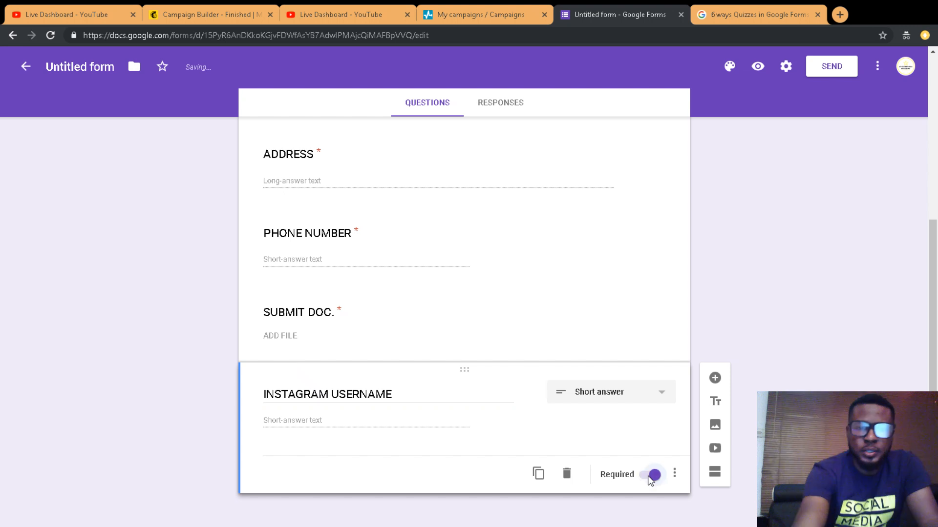
pyautogui.moveTo(933, 510); pyautogui.dragTo(936, 346)
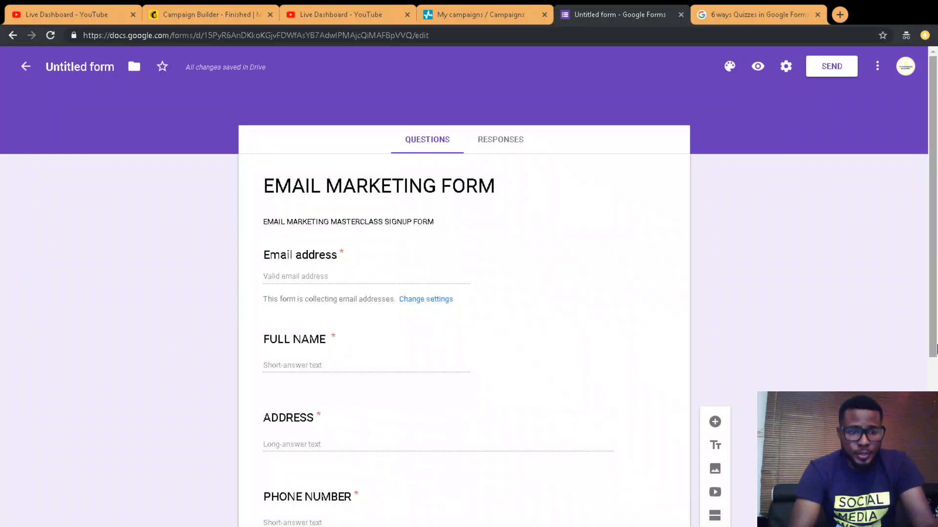
pyautogui.moveTo(936, 348); pyautogui.dragTo(925, 331)
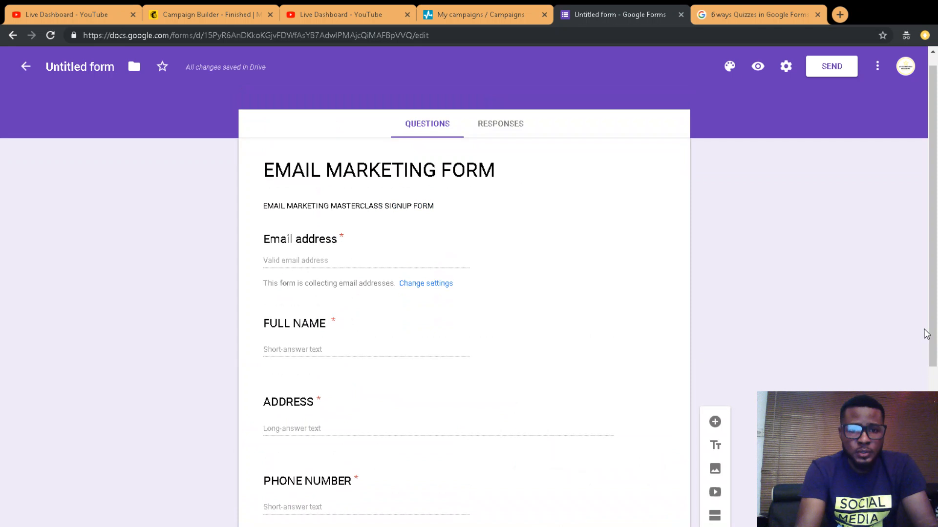
pyautogui.moveTo(924, 330); pyautogui.dragTo(923, 425)
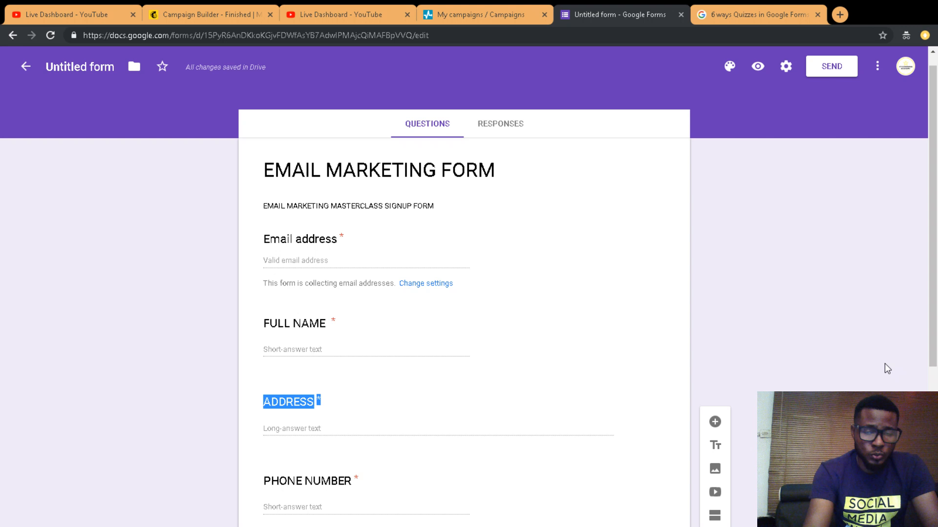
# Step: Rename the untitled form to 'EMAIL MARKETING FORM' and bring up its theme options
pyautogui.click(93, 71)
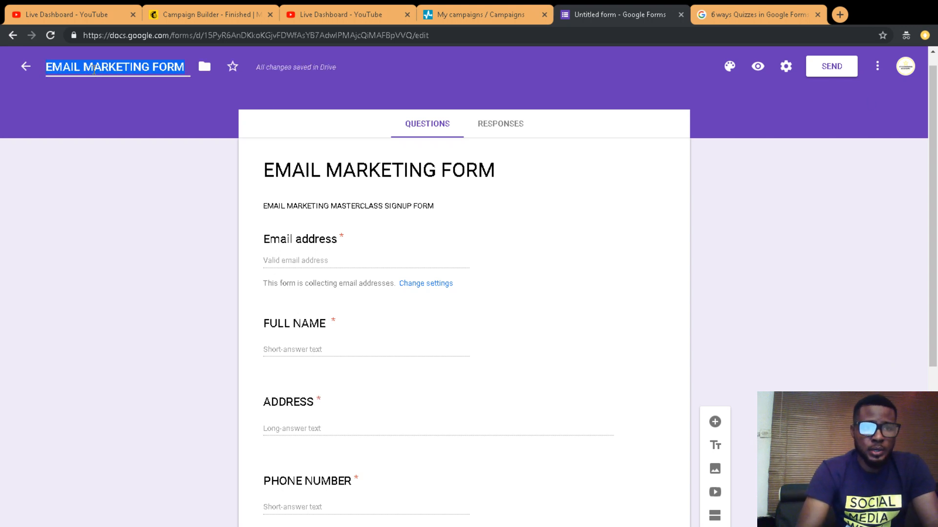
pyautogui.click(274, 88)
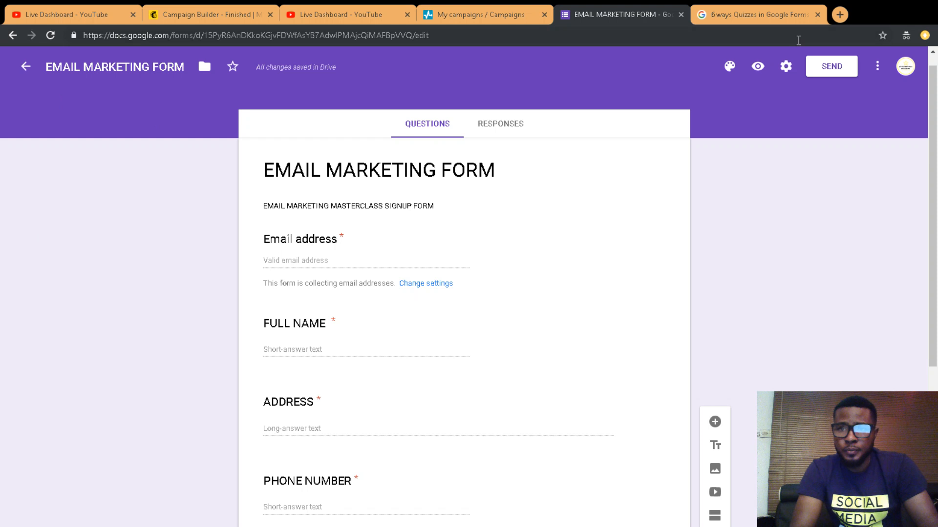
pyautogui.click(725, 65)
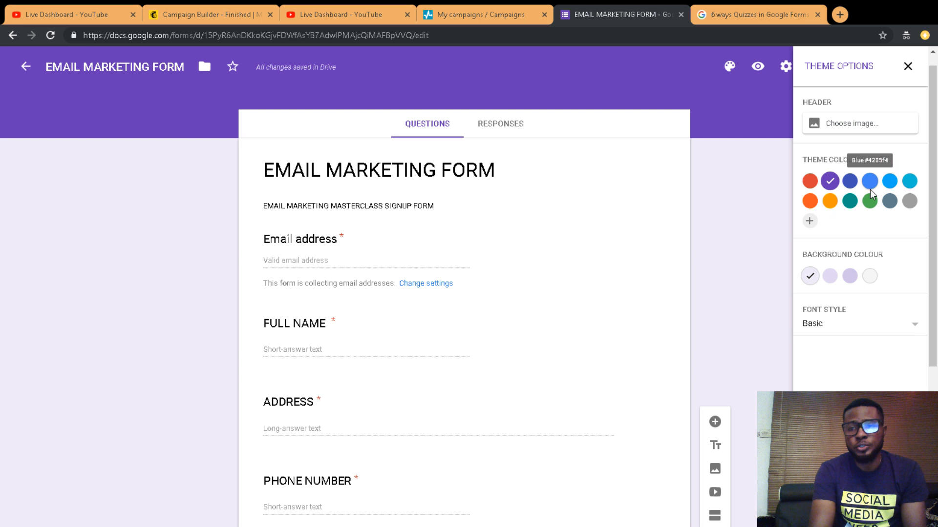
# Step: Set the theme colour to indigo with a darker lavender background
pyautogui.click(830, 201)
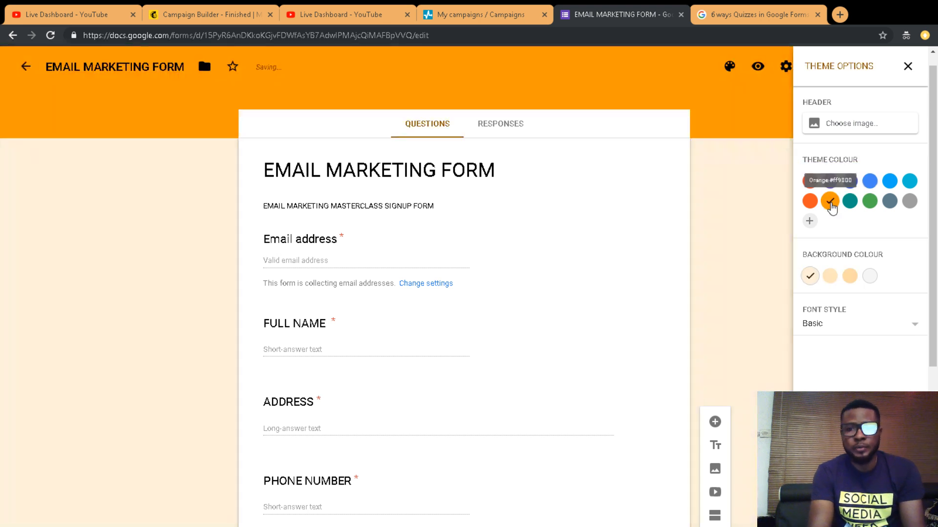
pyautogui.click(849, 182)
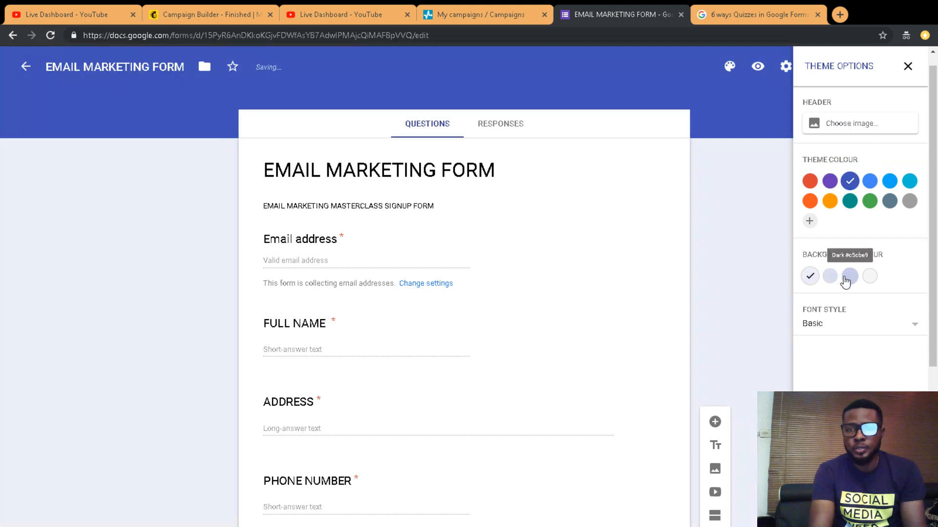
pyautogui.click(845, 279)
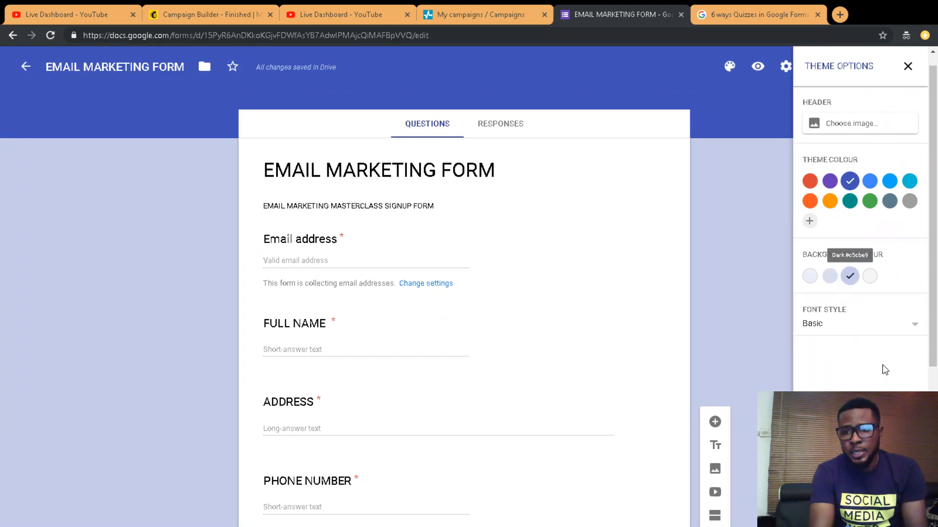
# Step: Try the Decorative and Formal fonts, keep Basic, and open the header image choices
pyautogui.click(851, 327)
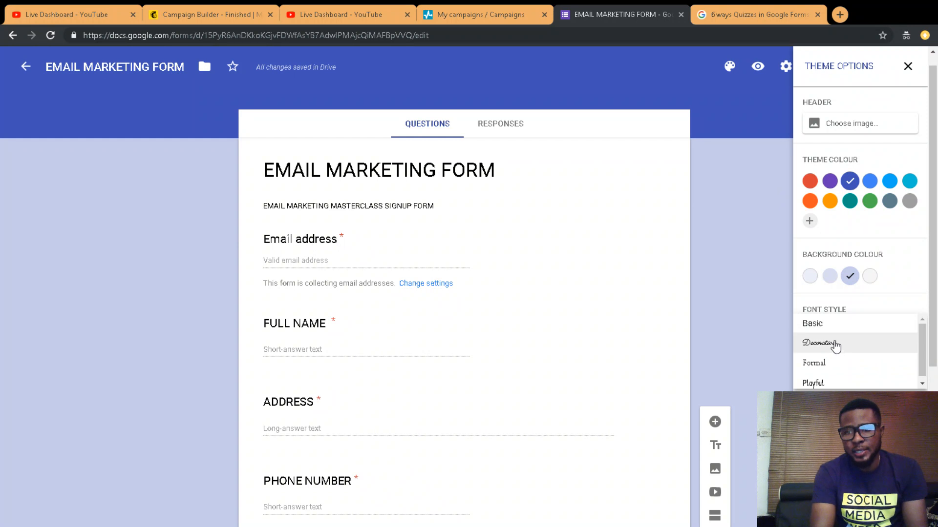
pyautogui.click(834, 343)
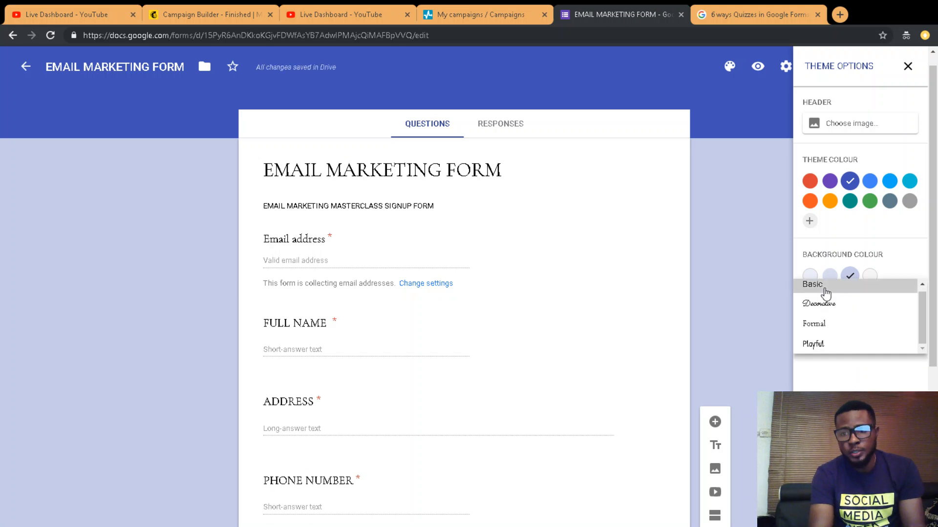
pyautogui.click(825, 288)
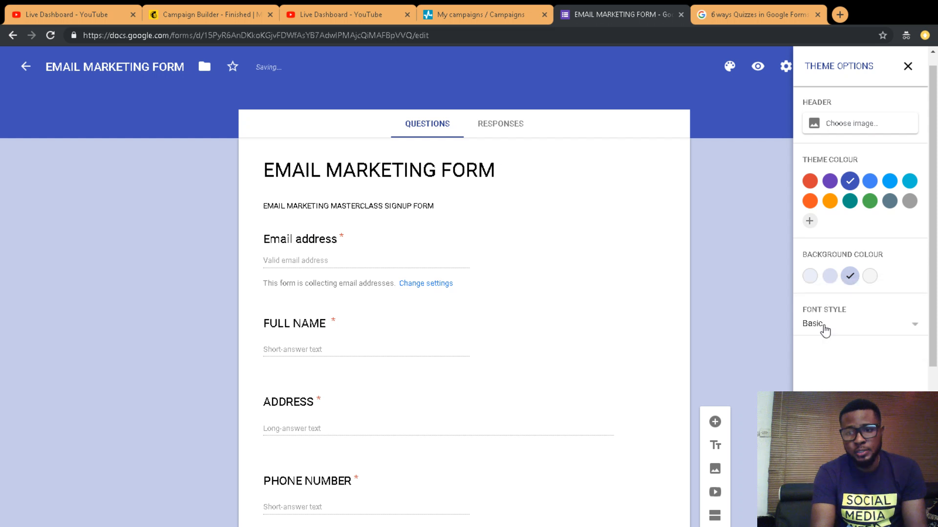
pyautogui.click(825, 331)
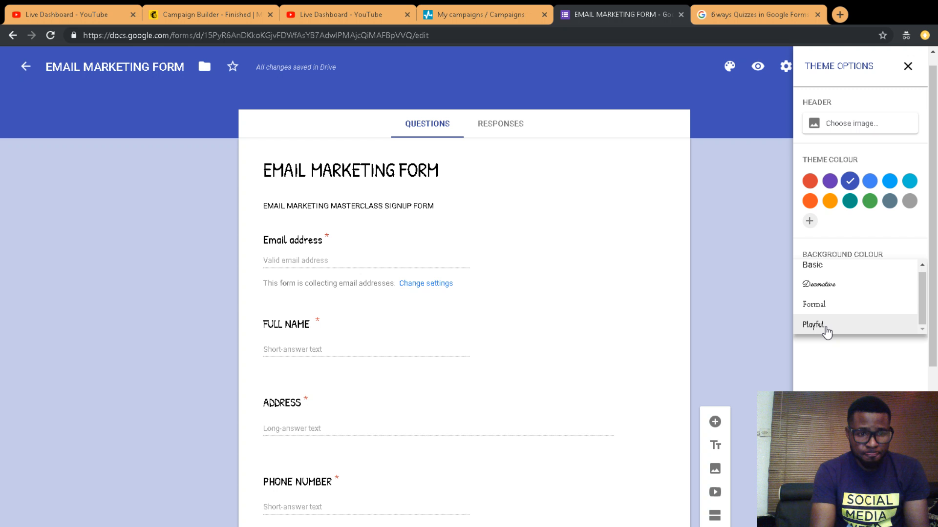
pyautogui.click(814, 305)
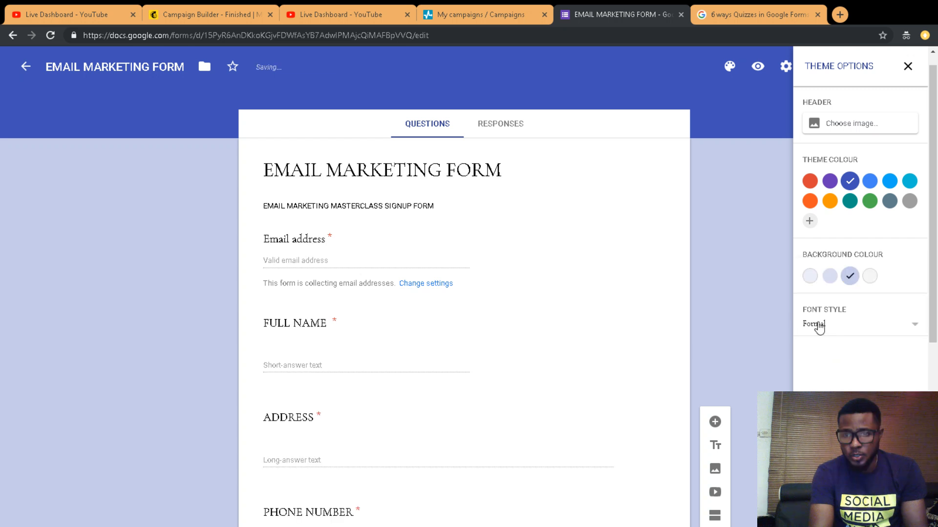
pyautogui.click(818, 325)
pyautogui.click(813, 285)
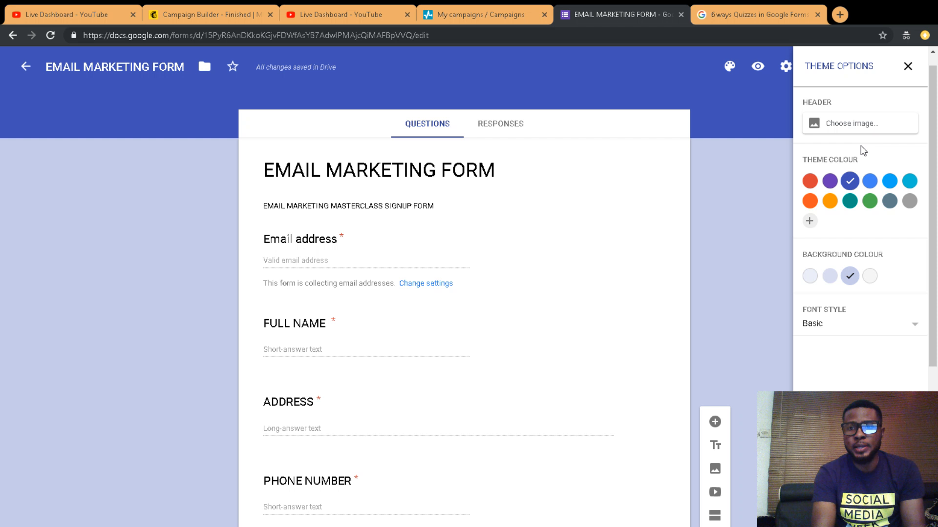
pyautogui.click(845, 126)
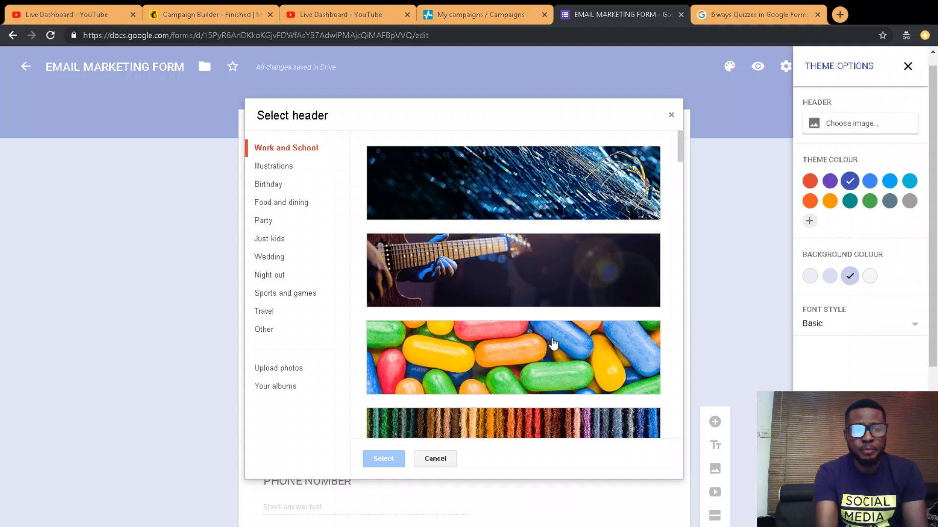
# Step: Upload the guitar photo as the form's header image and close Theme Options
pyautogui.scroll(-1, 554, 344)
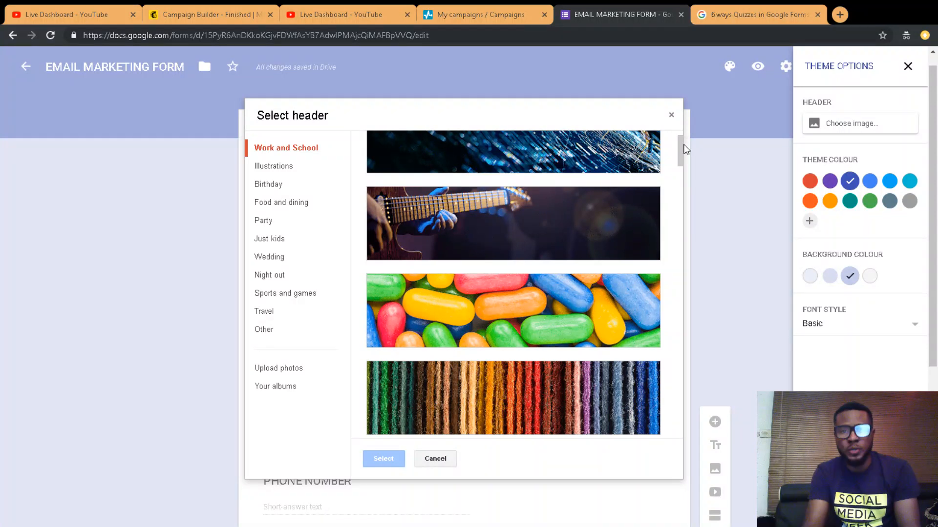
pyautogui.click(281, 368)
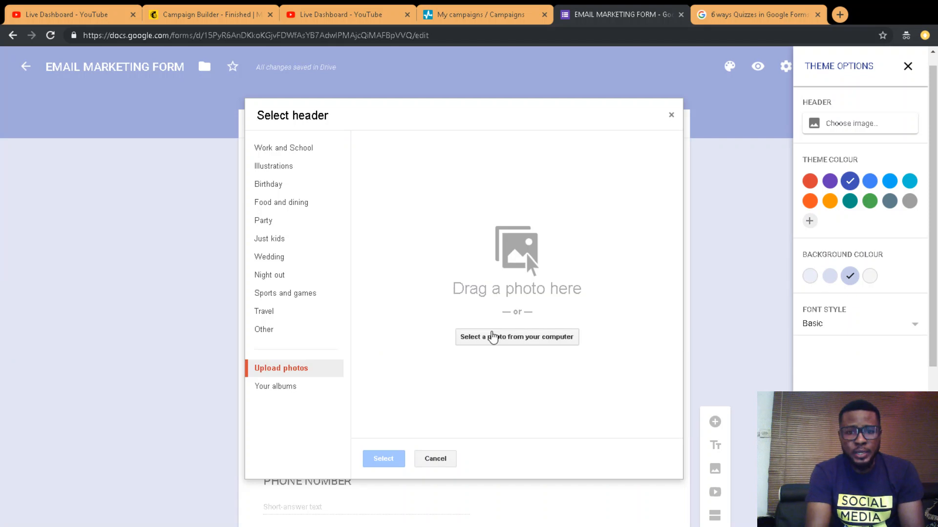
pyautogui.click(493, 337)
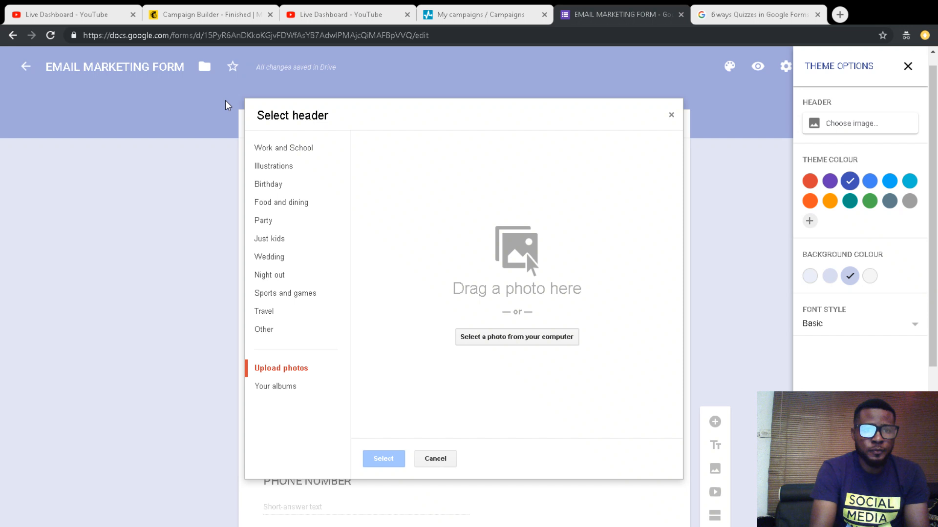
pyautogui.doubleClick(225, 102)
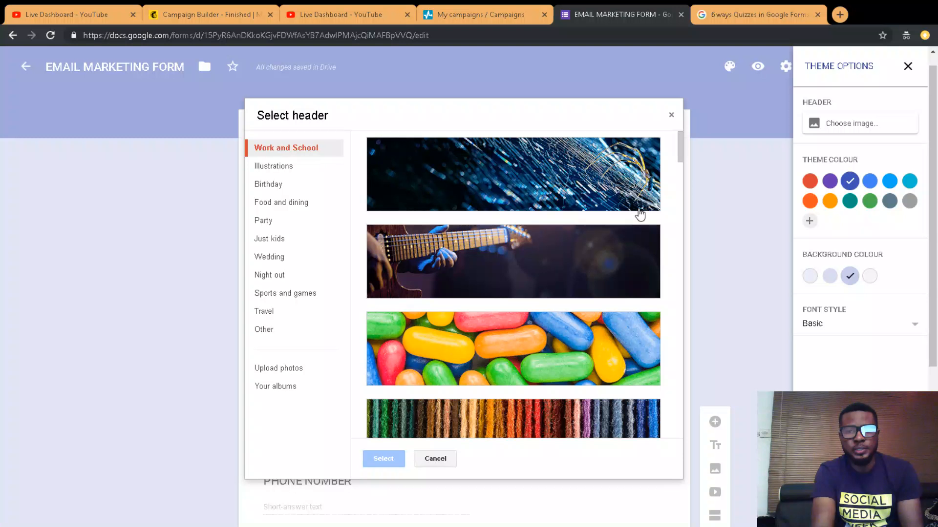
pyautogui.click(537, 273)
pyautogui.click(384, 459)
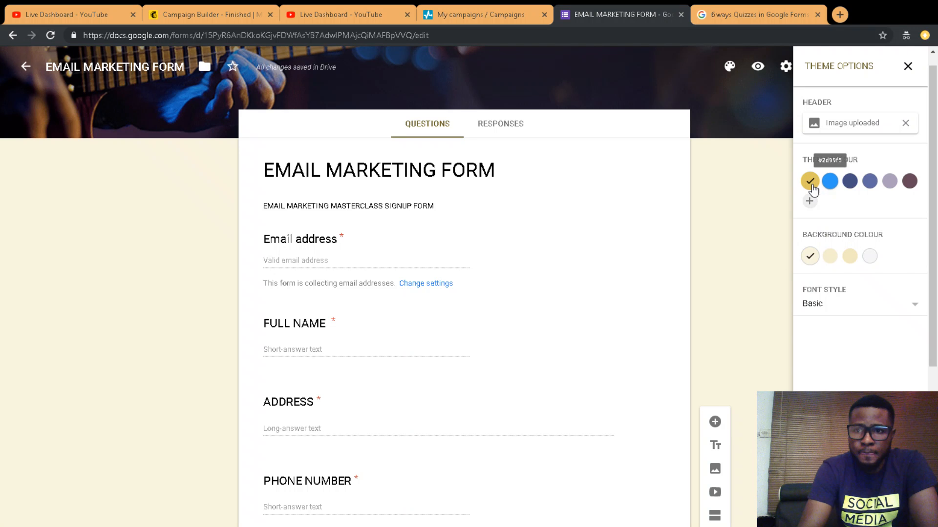
pyautogui.click(715, 124)
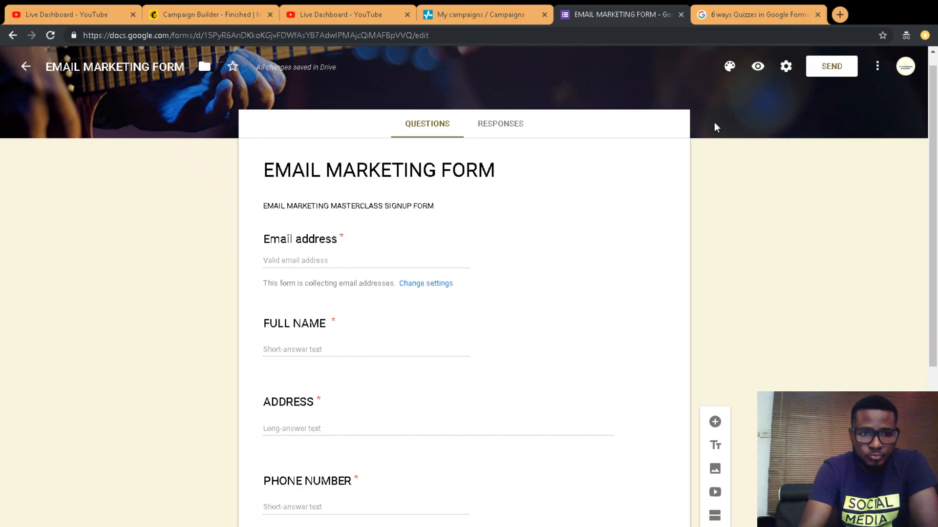
pyautogui.click(757, 66)
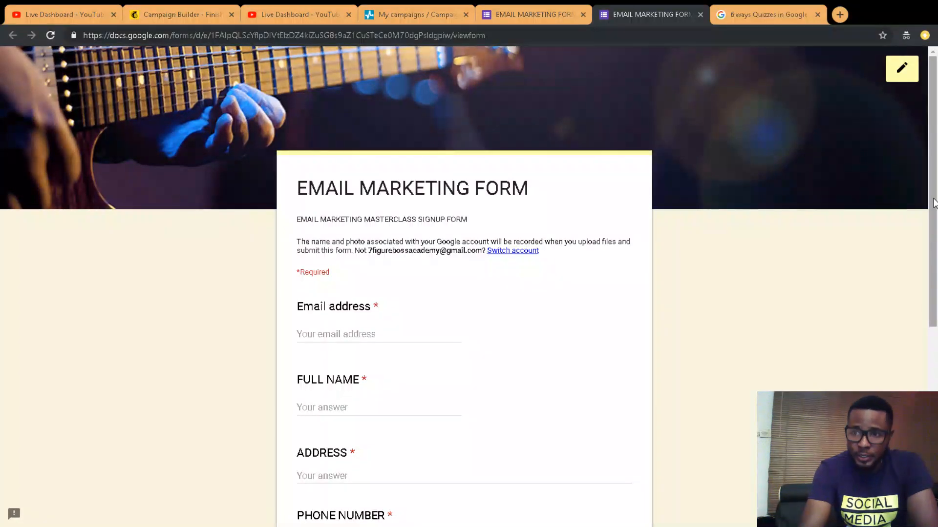
pyautogui.scroll(-6, 934, 204)
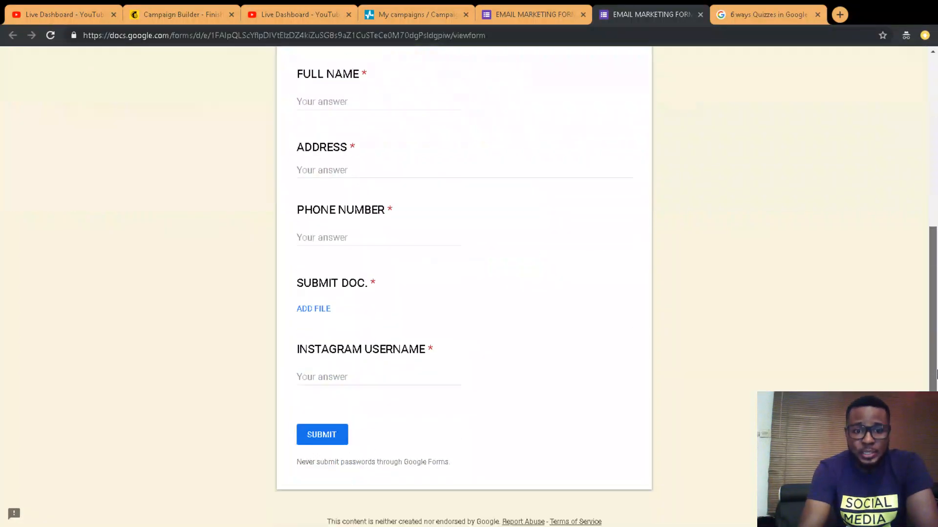
pyautogui.scroll(6, 934, 195)
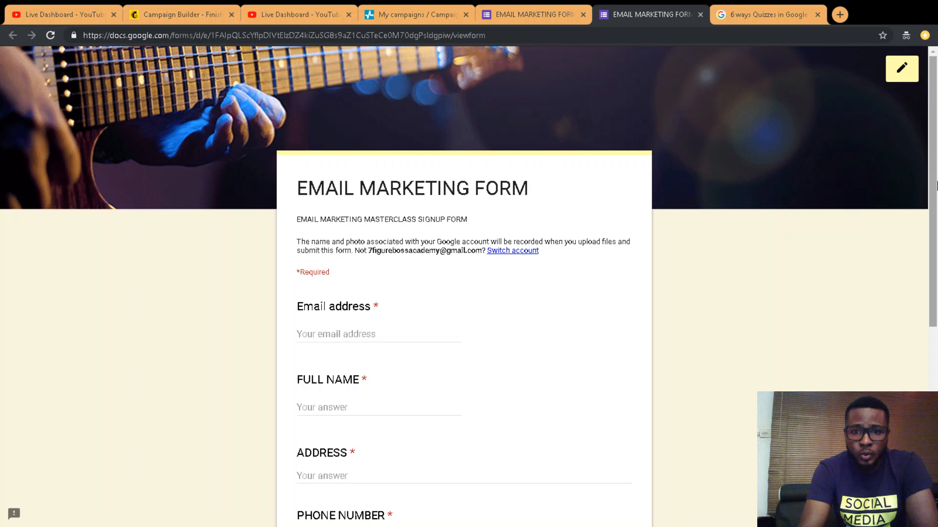
pyautogui.moveTo(936, 186); pyautogui.dragTo(936, 328)
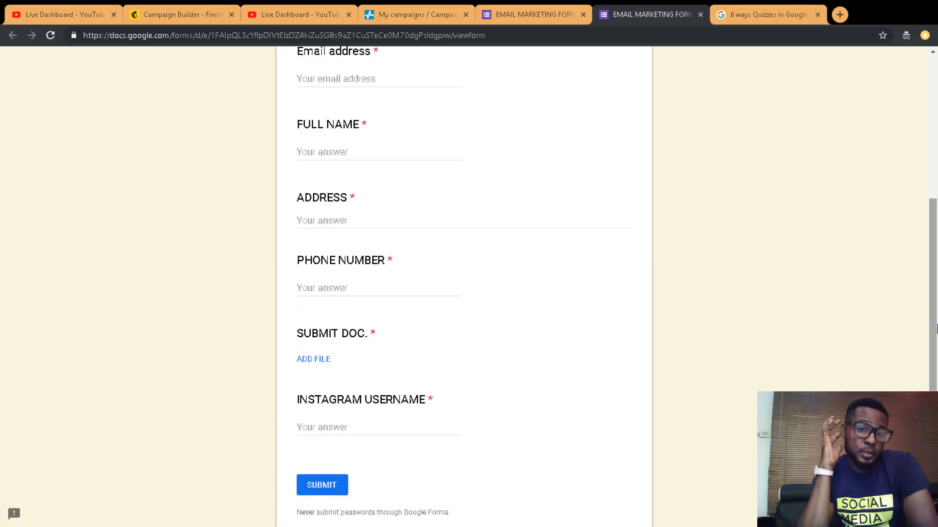
pyautogui.scroll(6, 522, 294)
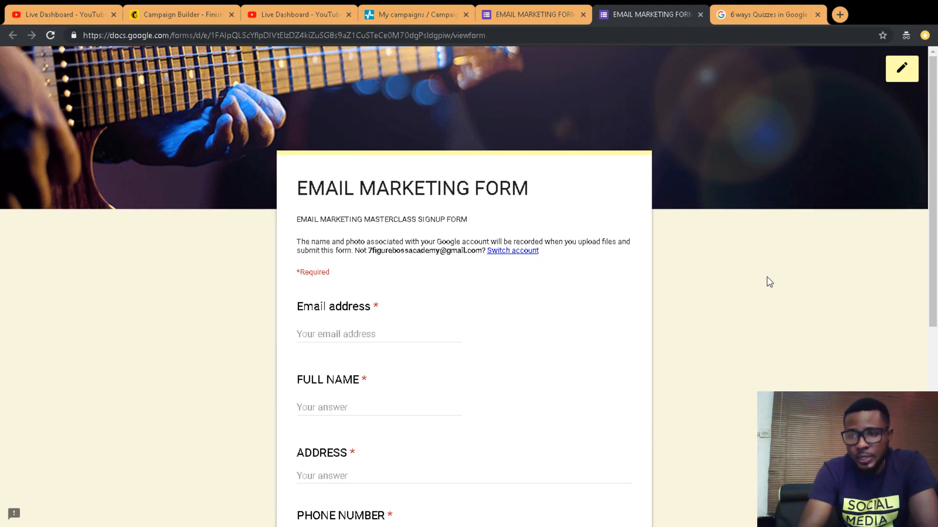
pyautogui.moveTo(933, 144); pyautogui.dragTo(933, 337)
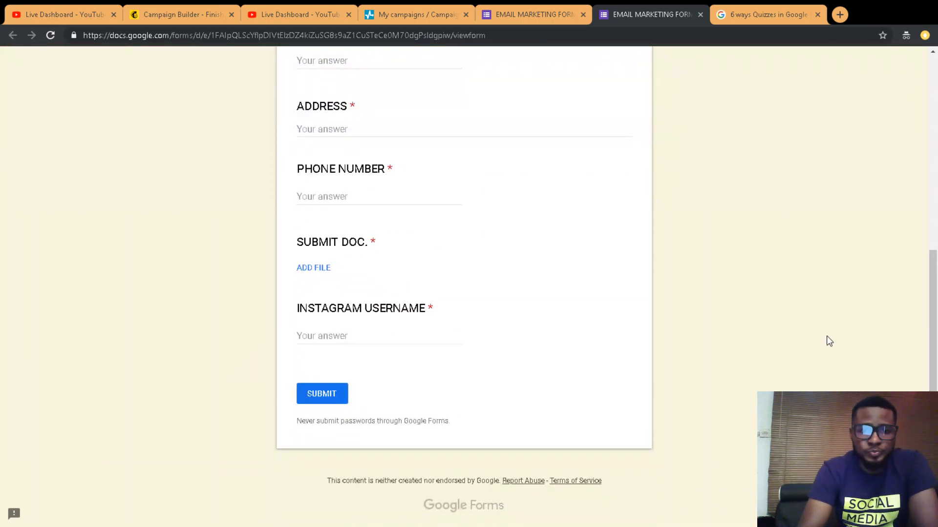
# Step: Return to the form editor and open the form settings, cancelling without changes
pyautogui.click(528, 15)
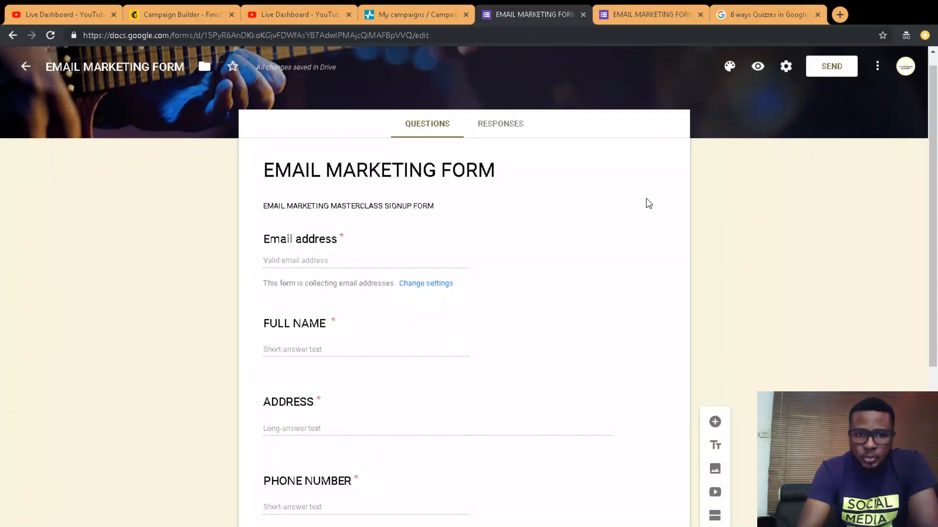
pyautogui.click(403, 245)
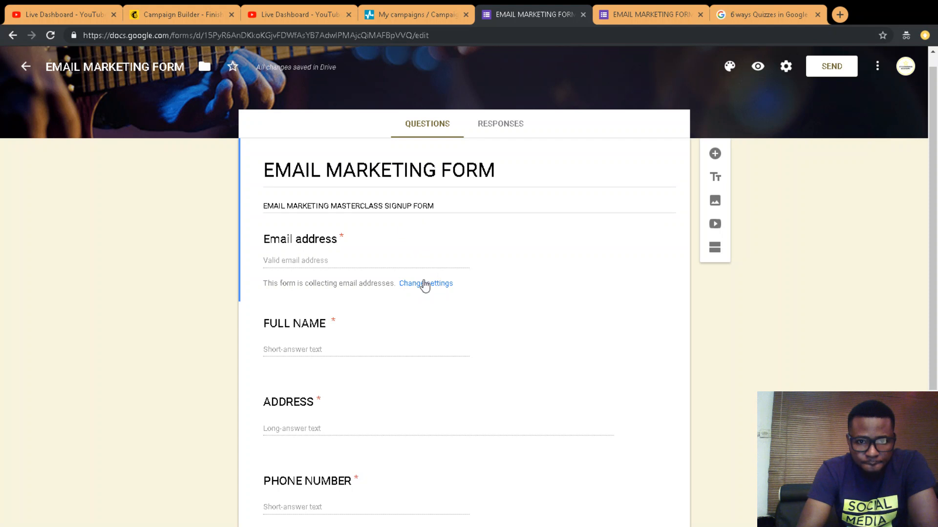
pyautogui.click(425, 286)
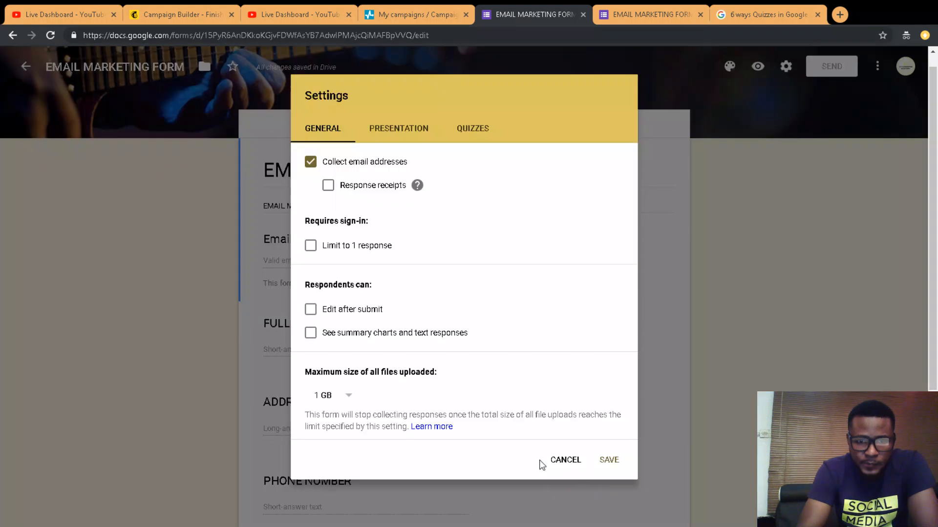
pyautogui.click(566, 461)
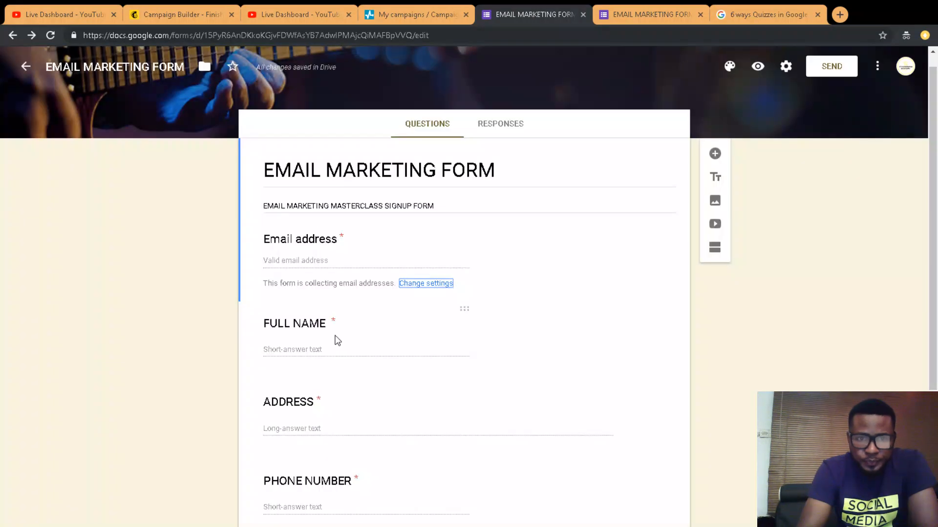
# Step: Confirm the FULL NAME question stays a Short answer type
pyautogui.click(341, 329)
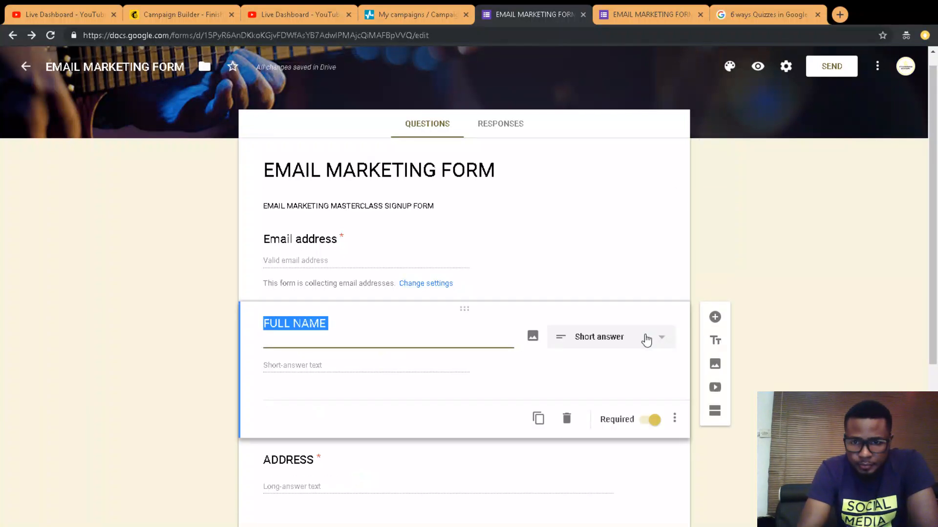
pyautogui.click(646, 337)
pyautogui.click(468, 337)
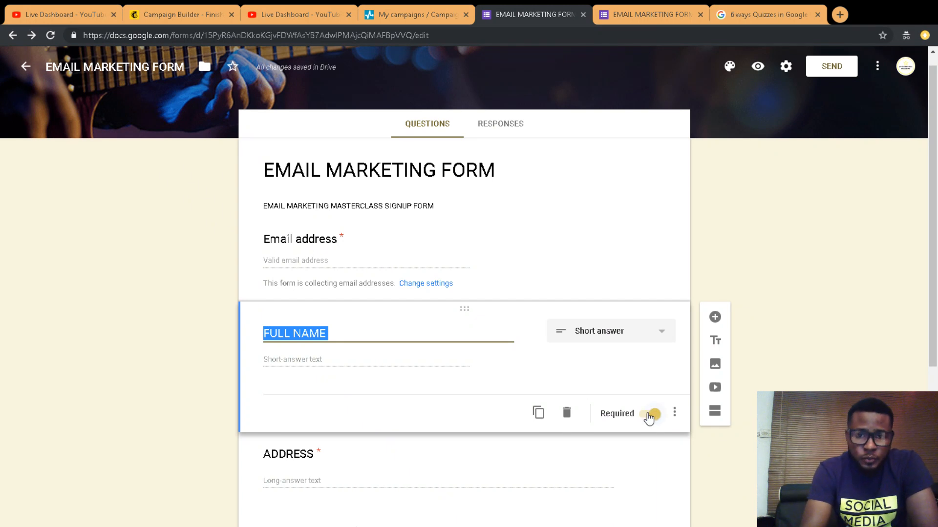
# Step: Turn off Required on FULL NAME and reload the live form to confirm it
pyautogui.click(648, 414)
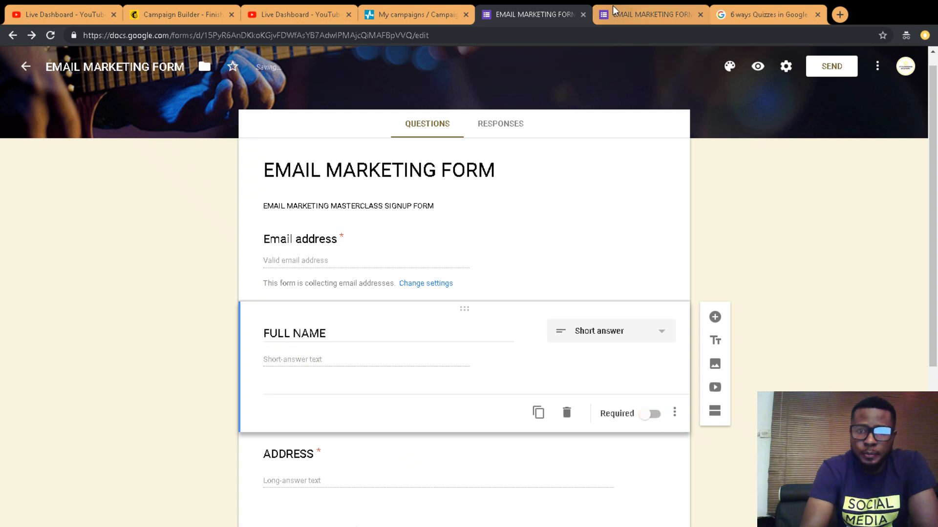
pyautogui.click(614, 19)
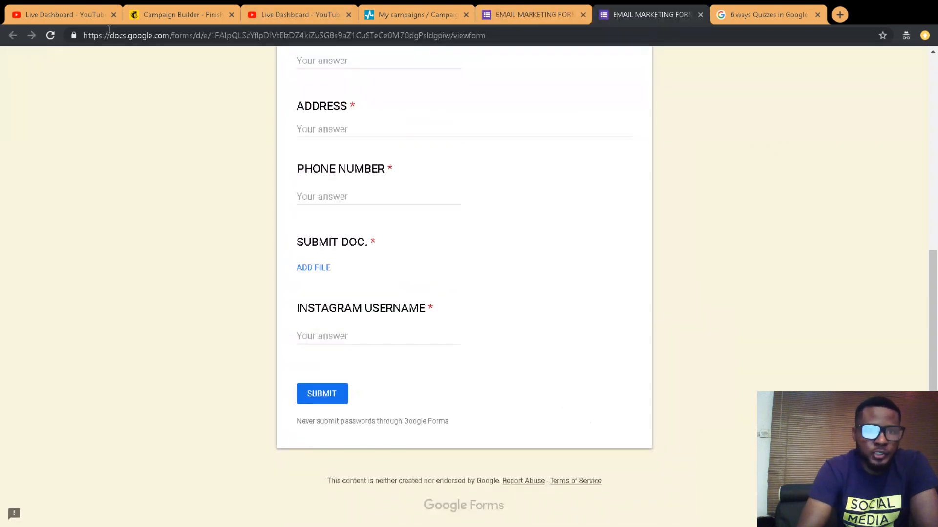
pyautogui.moveTo(932, 308); pyautogui.dragTo(896, 113)
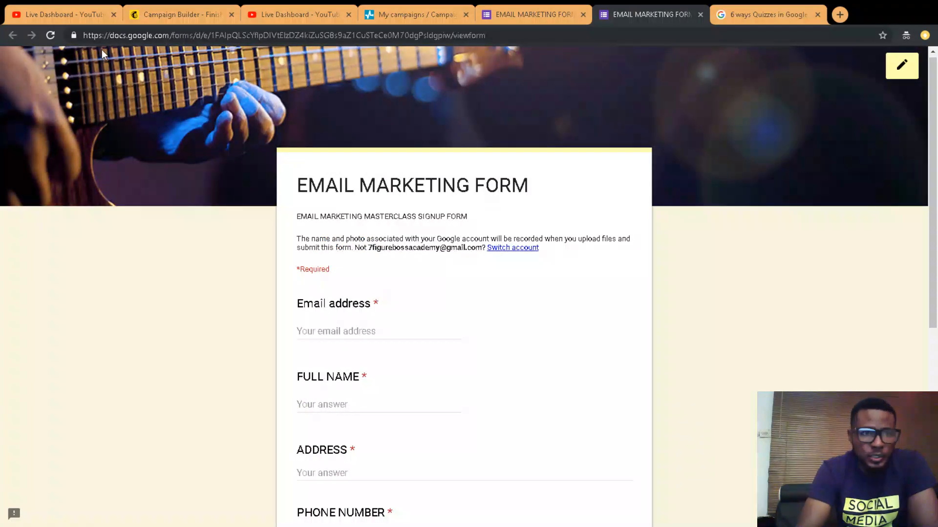
pyautogui.click(51, 35)
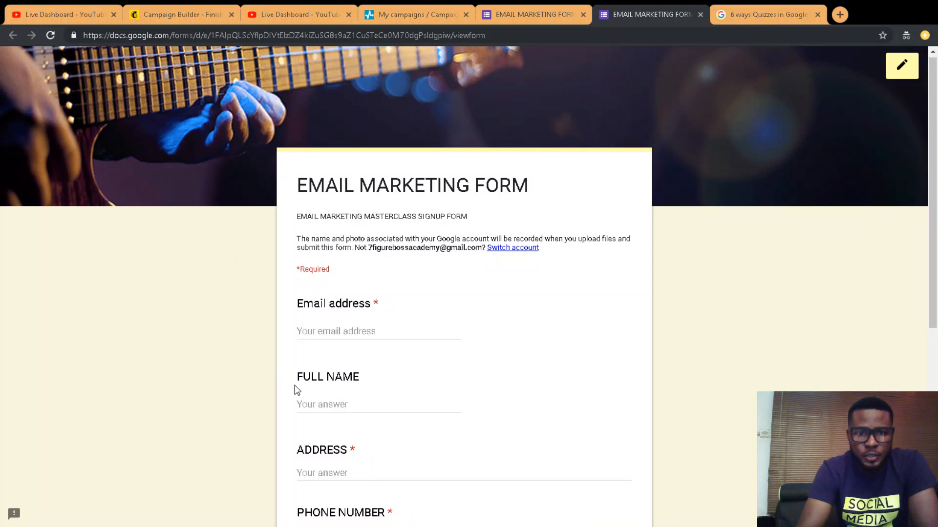
pyautogui.click(553, 8)
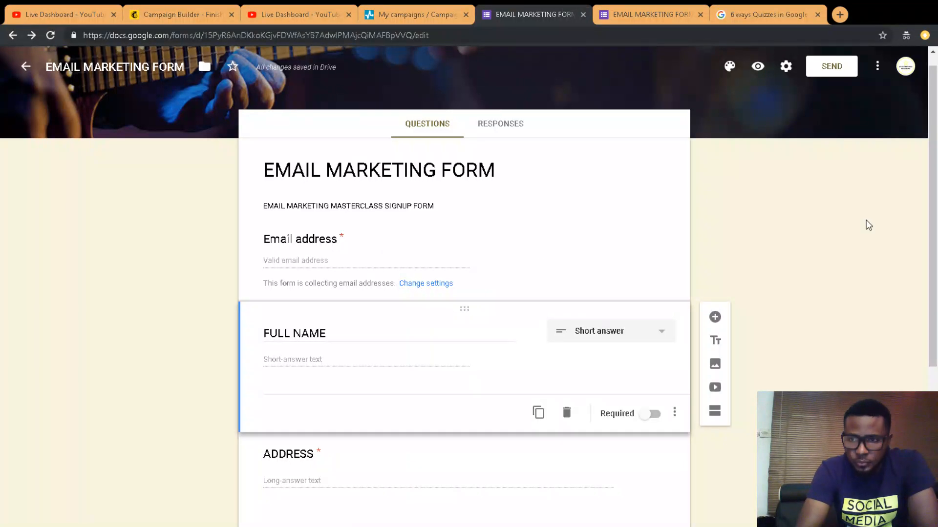
# Step: Uncheck Collect email addresses in the form's General settings and save
pyautogui.moveTo(935, 161)
pyautogui.mouseDown()
pyautogui.moveTo(929, 277)
pyautogui.moveTo(934, 154)
pyautogui.mouseUp()
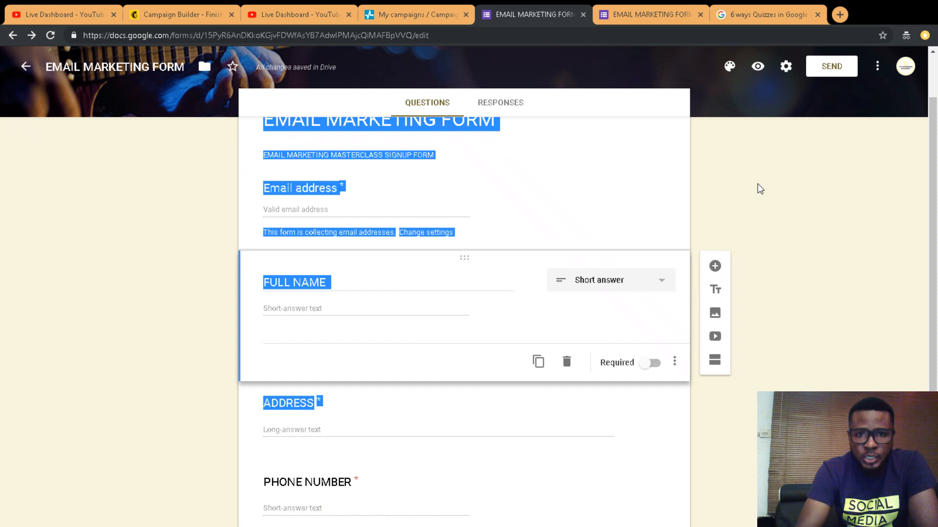
pyautogui.click(450, 240)
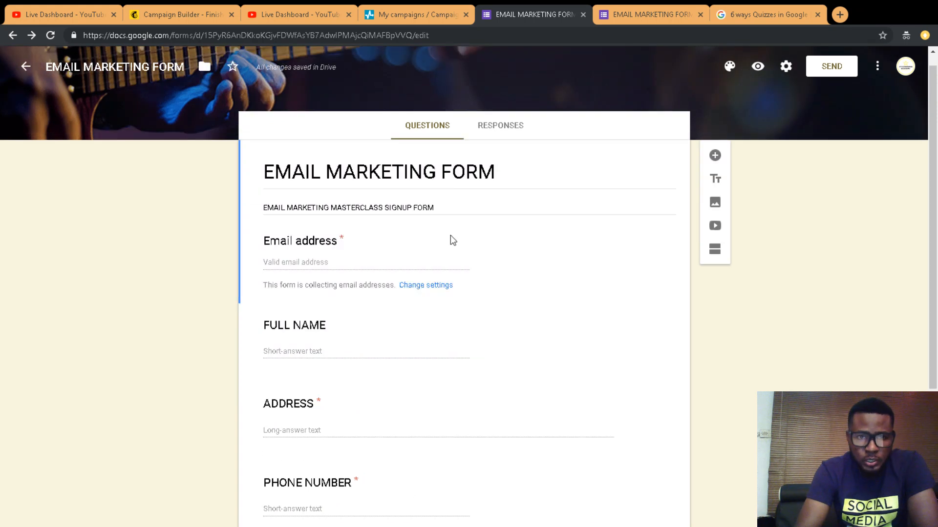
pyautogui.click(418, 291)
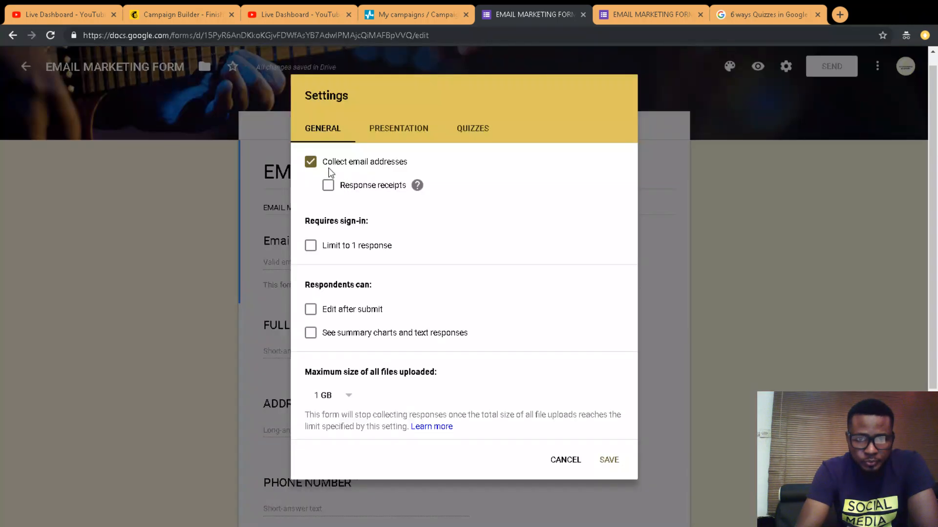
pyautogui.click(311, 163)
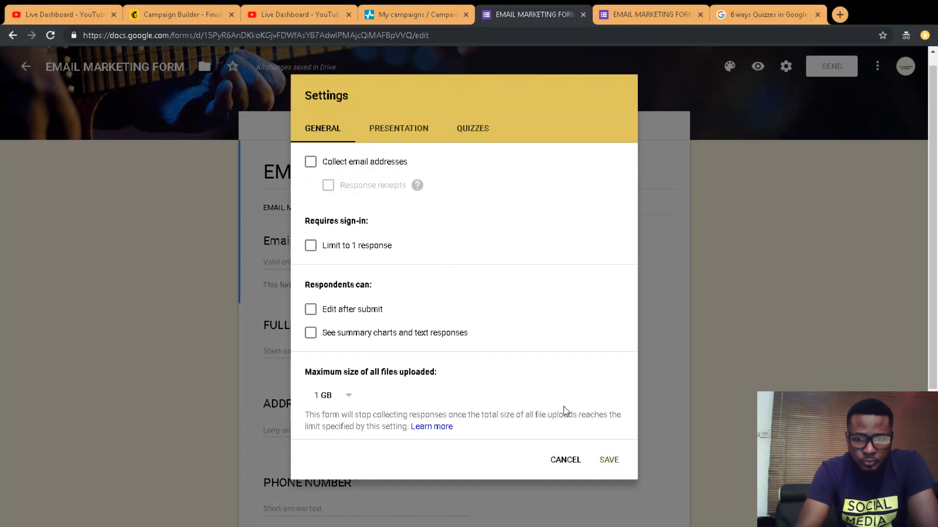
pyautogui.click(610, 462)
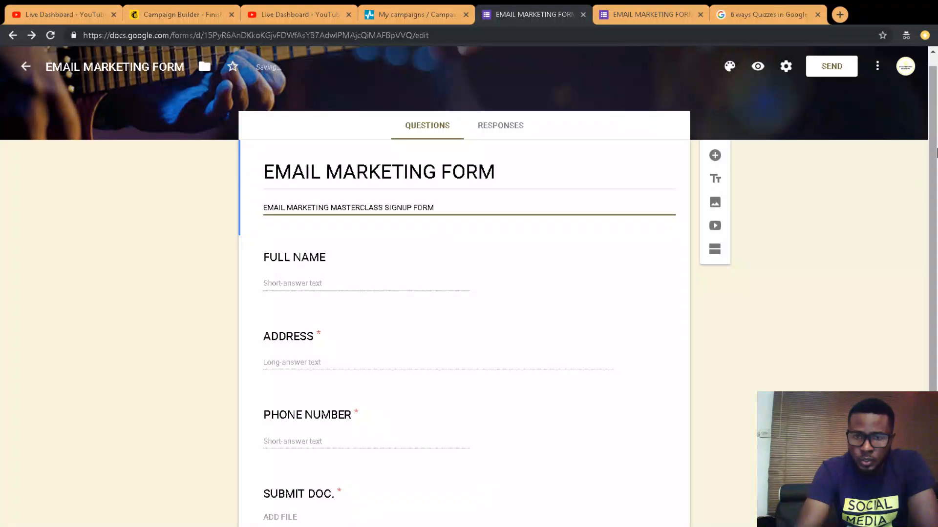
# Step: Select the form title, then select the FULL NAME question
pyautogui.scroll(-3, 933, 345)
pyautogui.scroll(3, 933, 312)
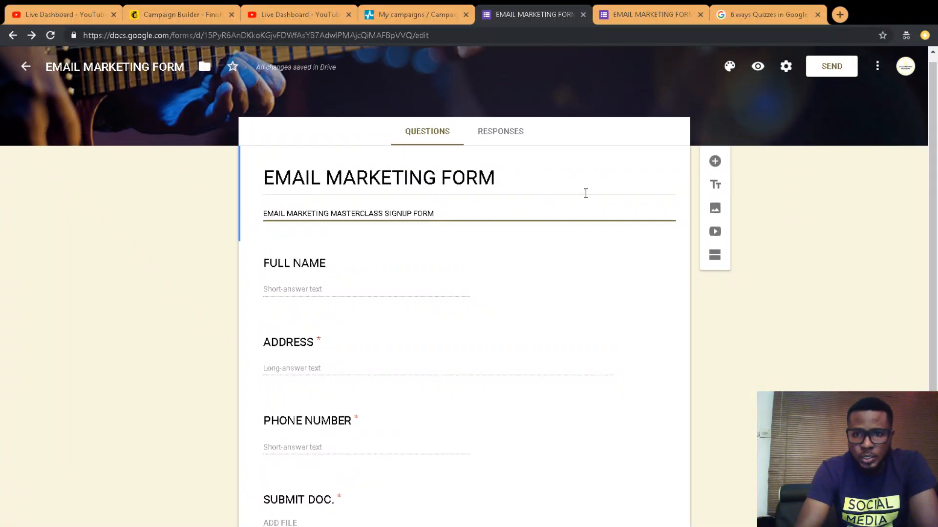
pyautogui.tripleClick(527, 187)
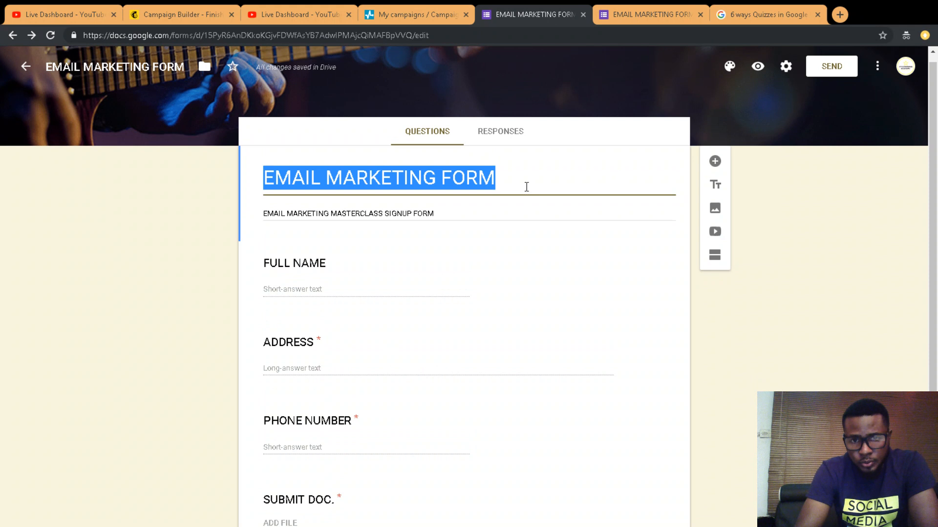
pyautogui.moveTo(933, 160); pyautogui.dragTo(937, 270)
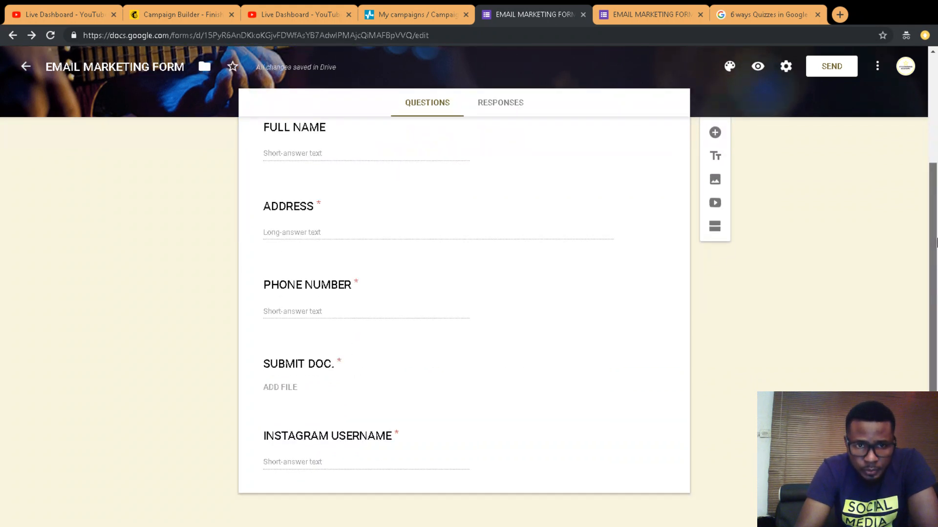
pyautogui.scroll(3, 936, 270)
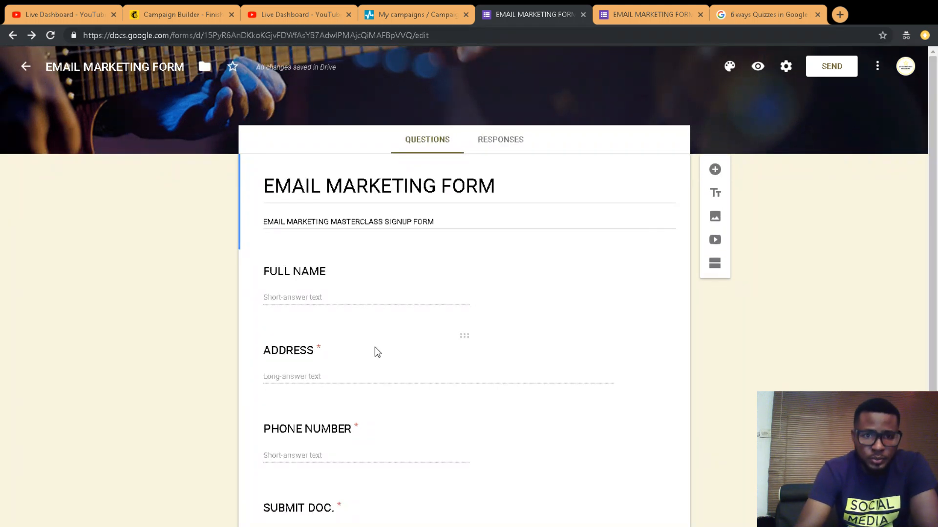
pyautogui.click(357, 305)
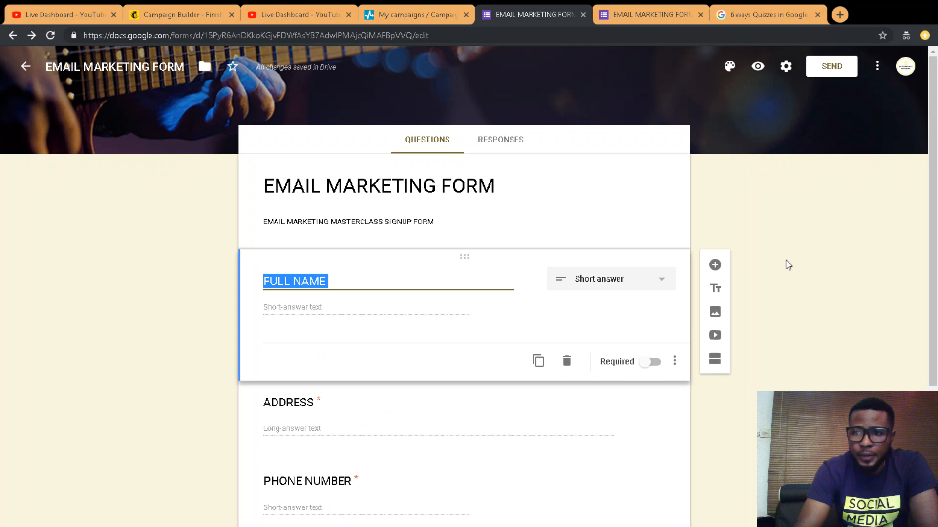
# Step: Drag PHONE NUMBER below SUBMIT DOC., then select INSTAGRAM USERNAME
pyautogui.scroll(-4, 366, 286)
pyautogui.click(367, 287)
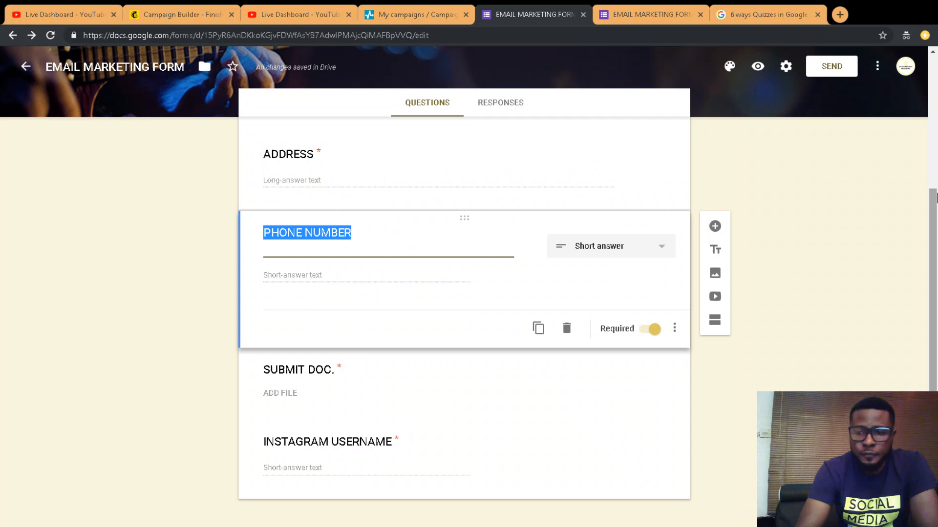
pyautogui.moveTo(936, 198); pyautogui.dragTo(935, 154)
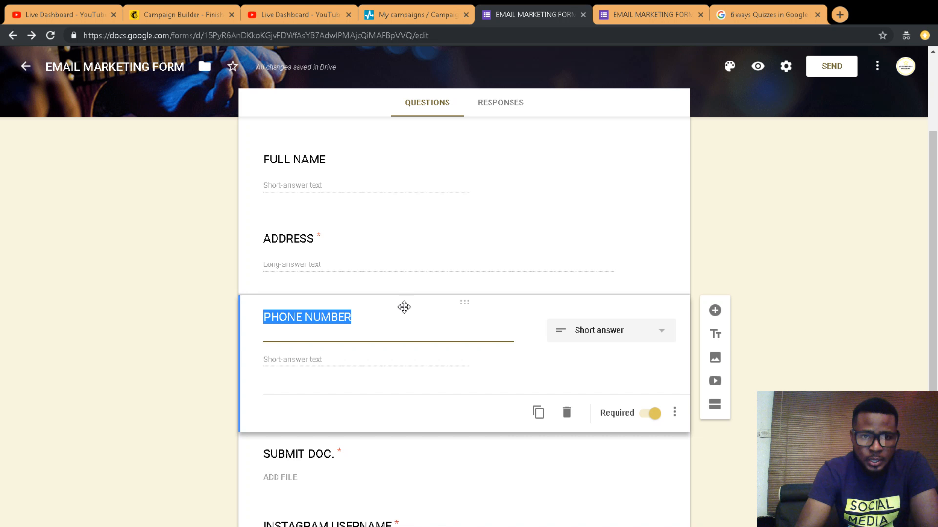
pyautogui.moveTo(404, 307); pyautogui.dragTo(416, 138)
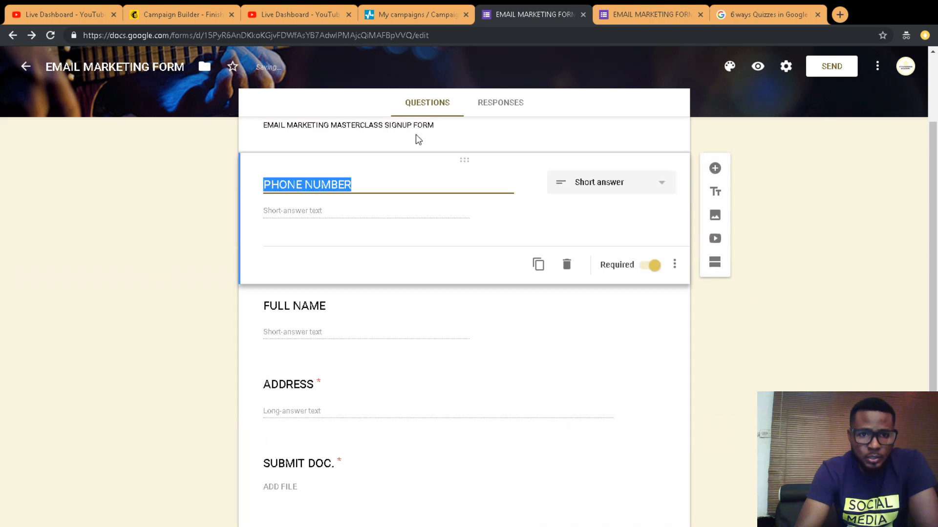
pyautogui.click(392, 168)
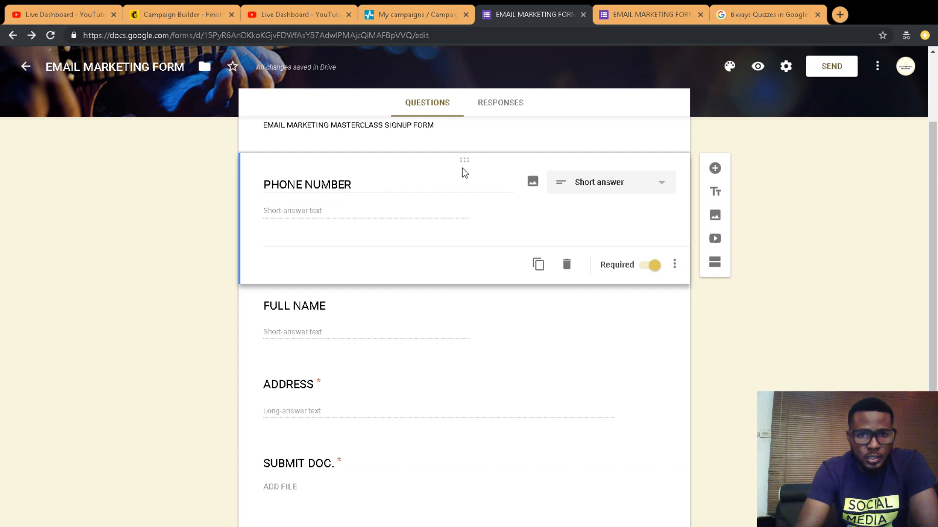
pyautogui.moveTo(459, 160); pyautogui.dragTo(460, 415)
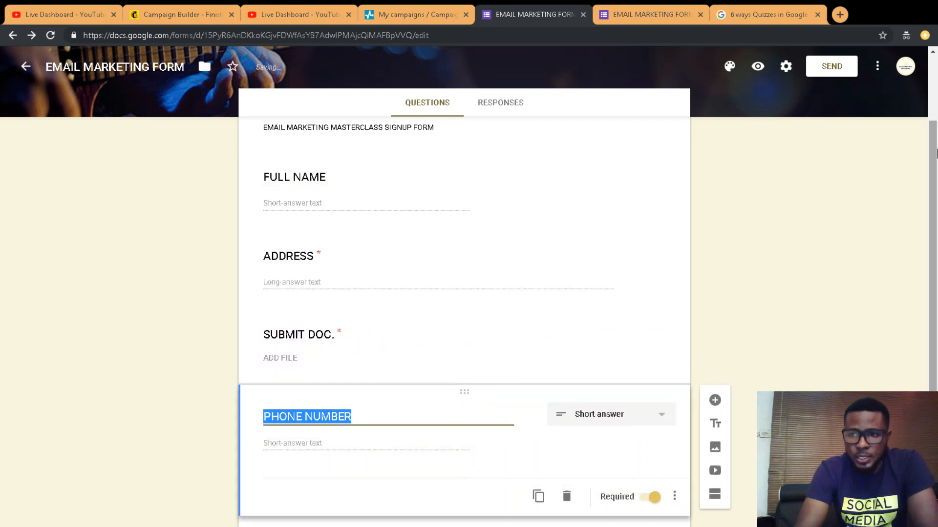
pyautogui.moveTo(934, 155); pyautogui.dragTo(935, 293)
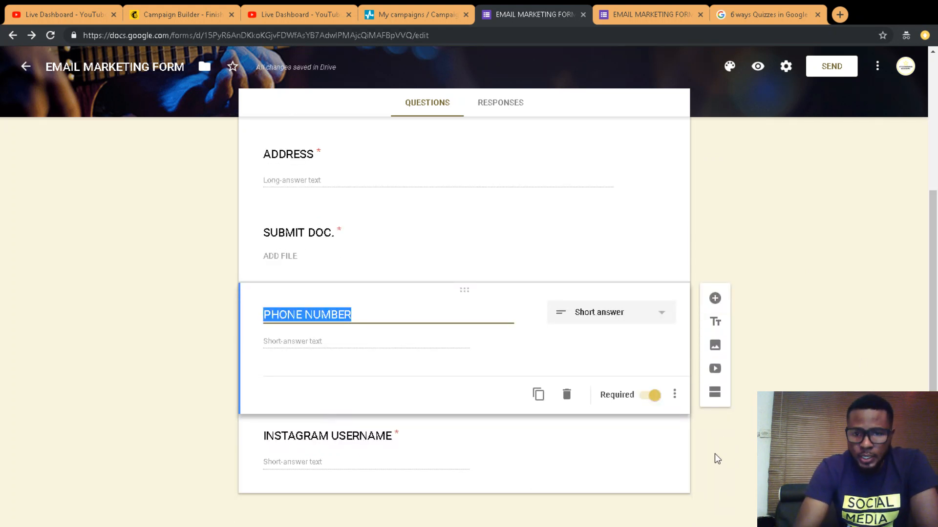
pyautogui.click(591, 423)
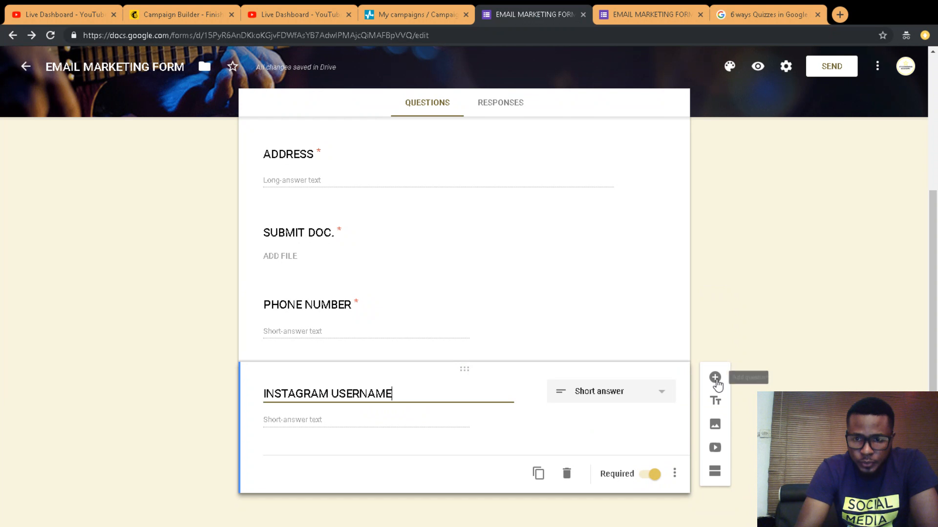
# Step: Add a question after INSTAGRAM USERNAME titled 'HOW DID HEAR ABOUT US?'
pyautogui.click(714, 378)
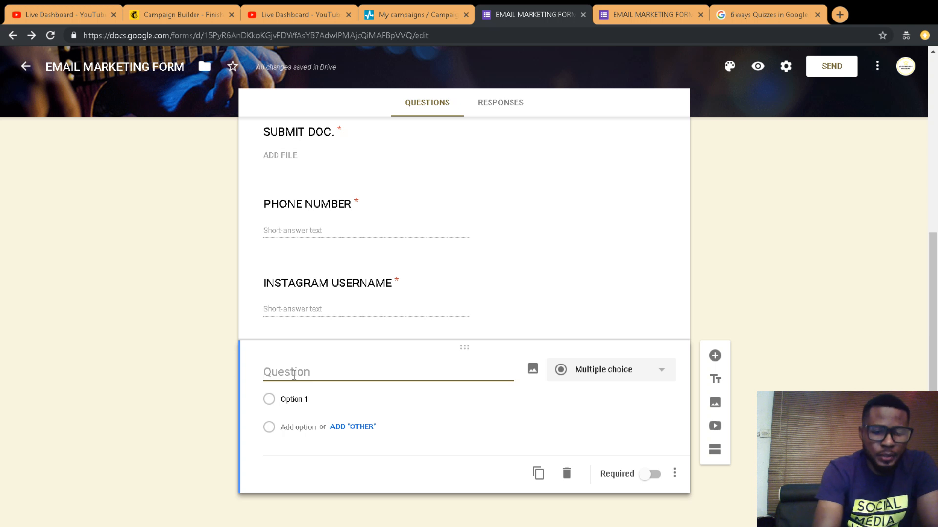
pyautogui.write('ho')
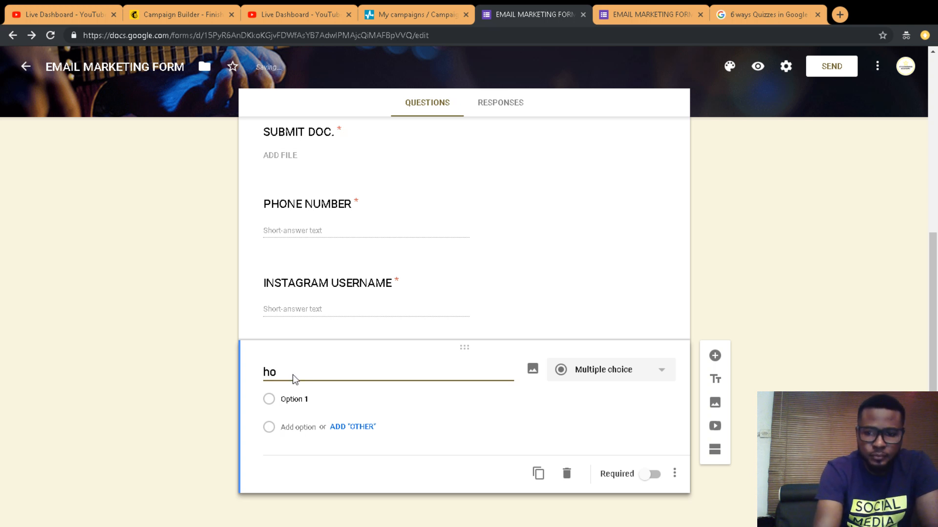
pyautogui.press('BackSpace')
pyautogui.press('BackSpace')
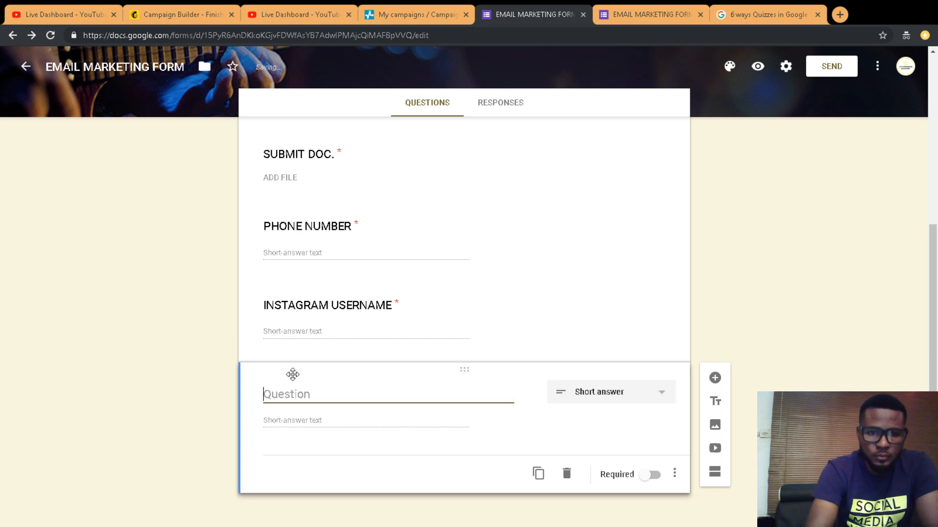
pyautogui.write('H')
pyautogui.press('BackSpace')
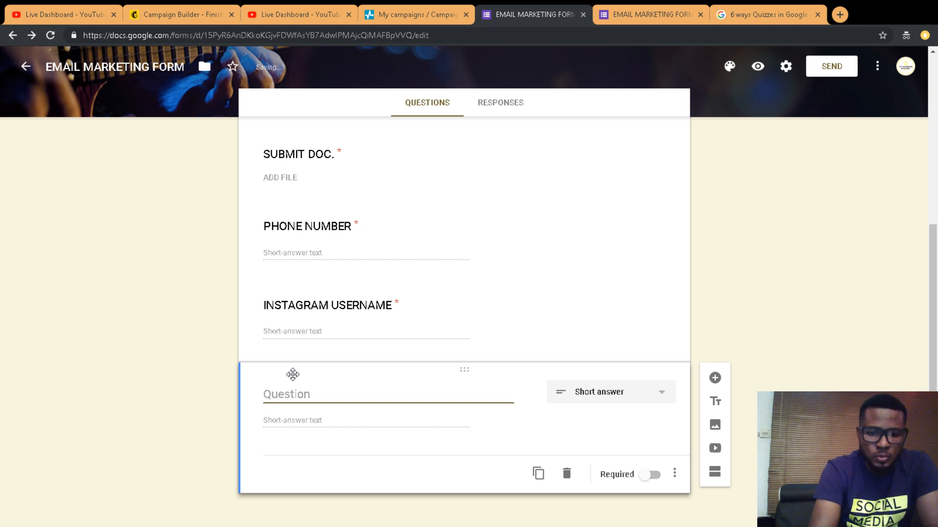
pyautogui.write('HOW DID HEAR ABOUT US?')
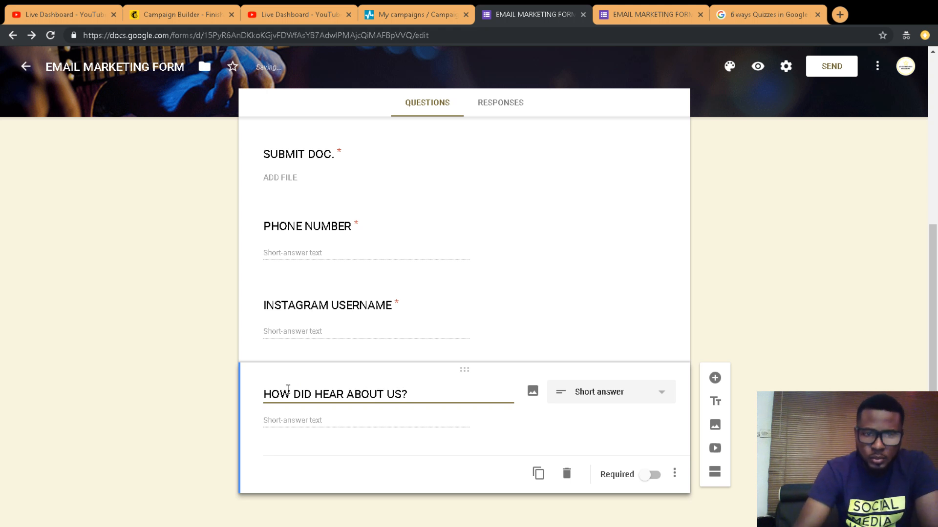
pyautogui.click(327, 422)
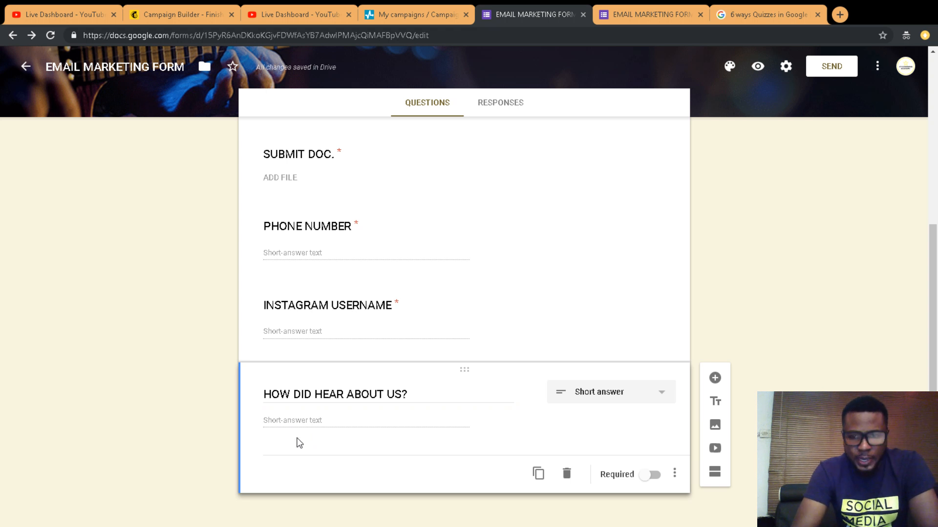
pyautogui.click(592, 390)
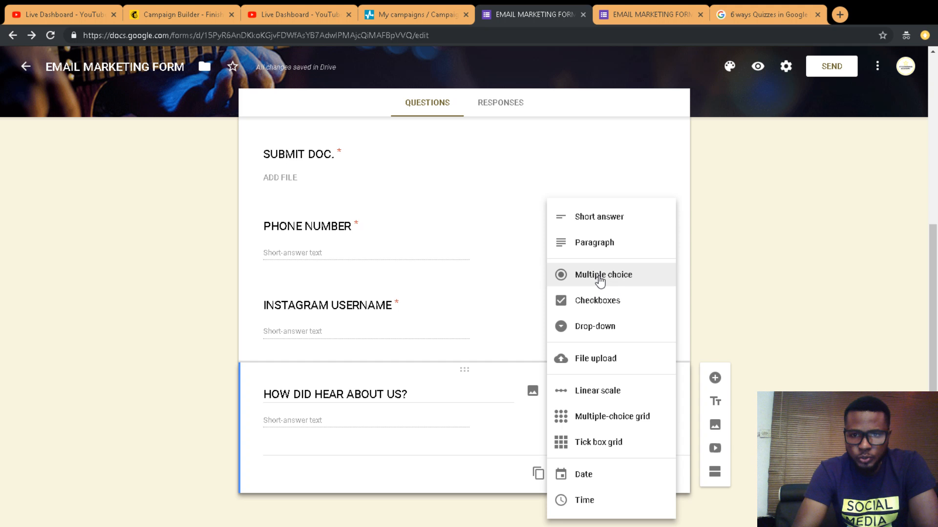
# Step: Make it multiple choice with options RADIO, TV, INSTAGRAM and an Other choice
pyautogui.click(598, 278)
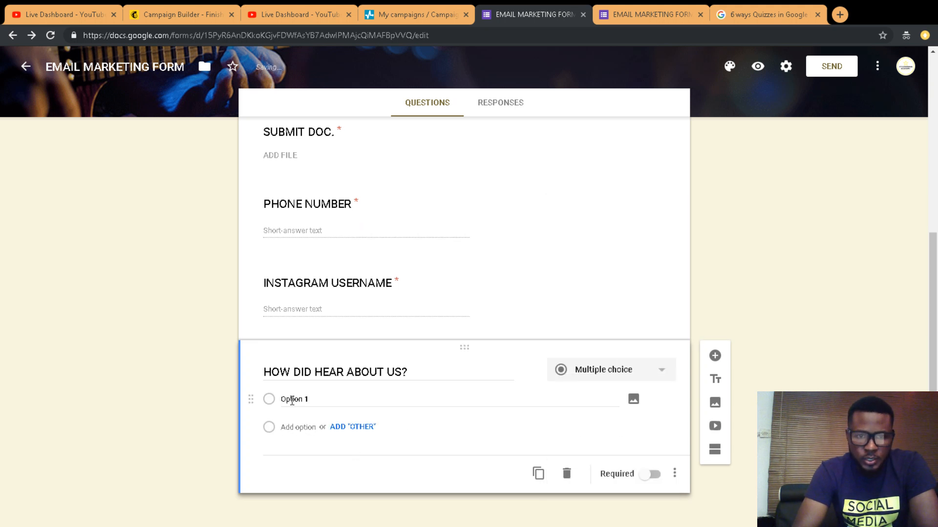
pyautogui.click(292, 400)
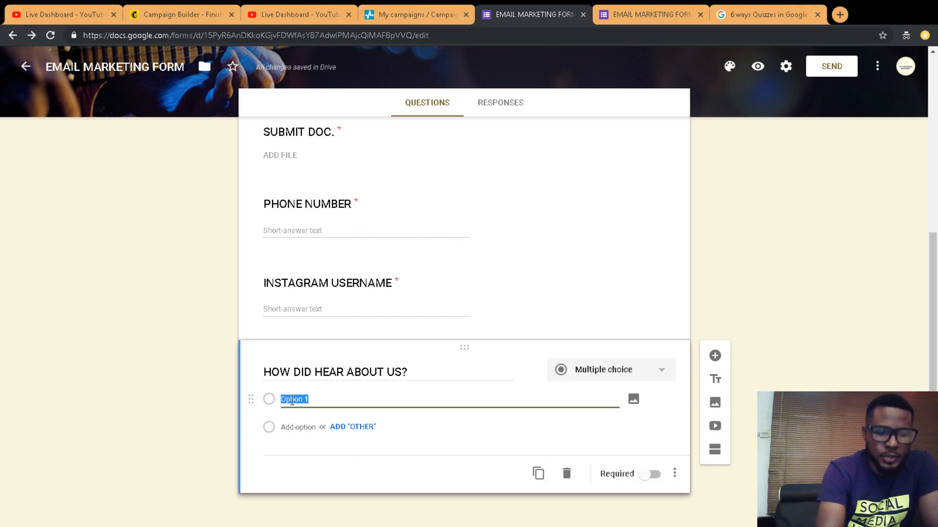
pyautogui.write('f')
pyautogui.press('BackSpace')
pyautogui.write('RADIO')
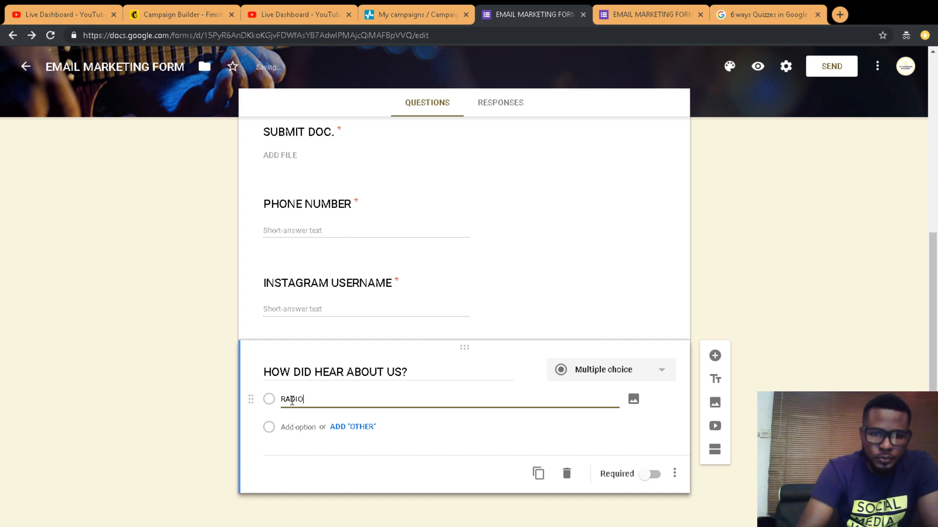
pyautogui.click(298, 427)
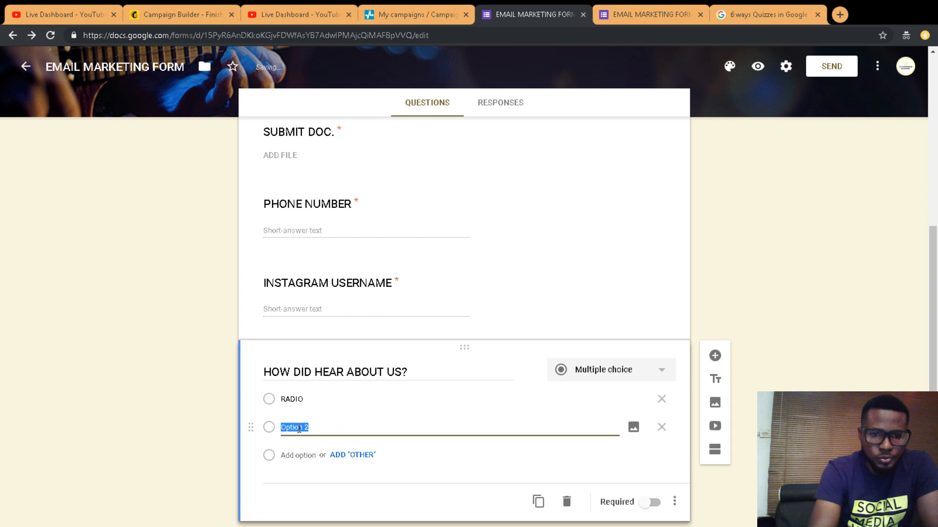
pyautogui.write('TV')
pyautogui.click(309, 457)
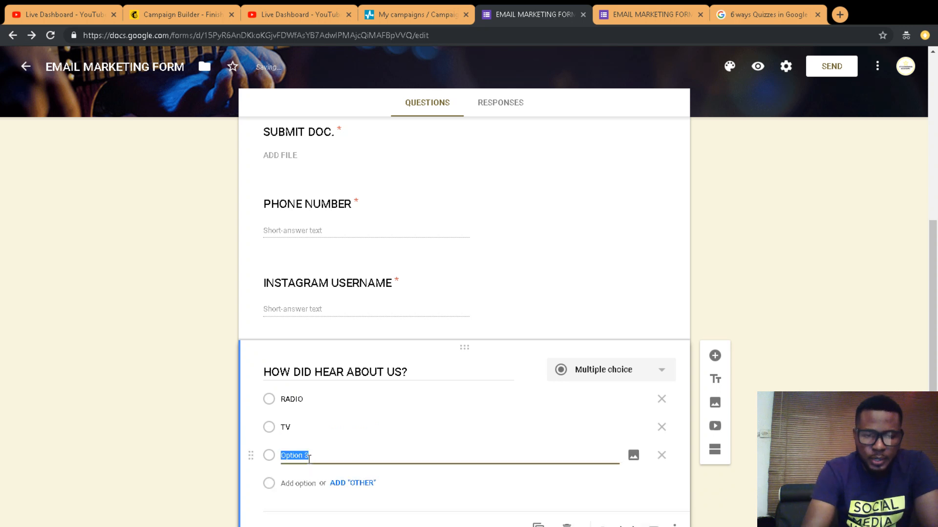
pyautogui.write('IN')
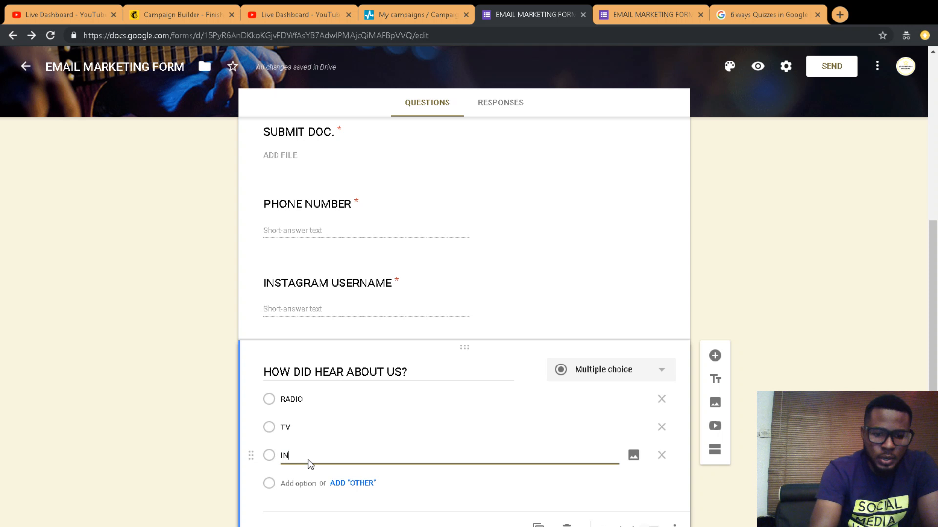
pyautogui.write('STAGRAM')
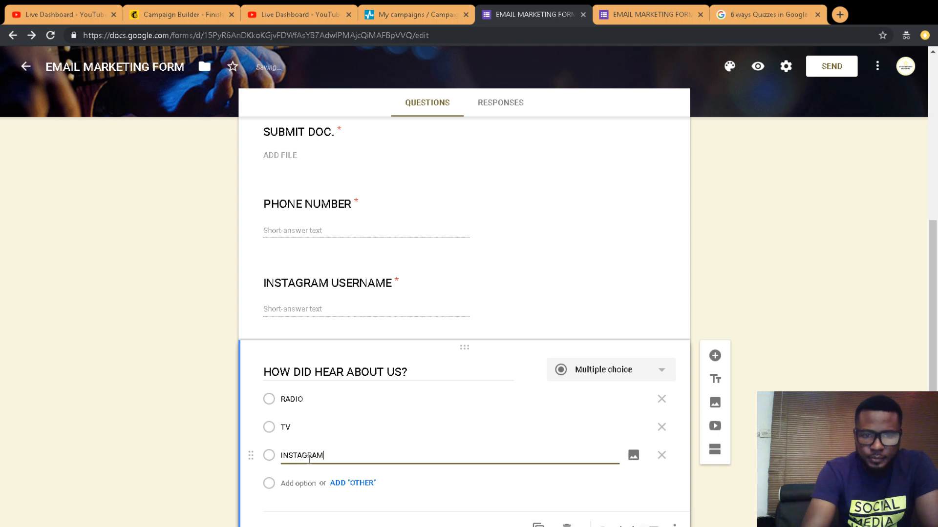
pyautogui.click(341, 483)
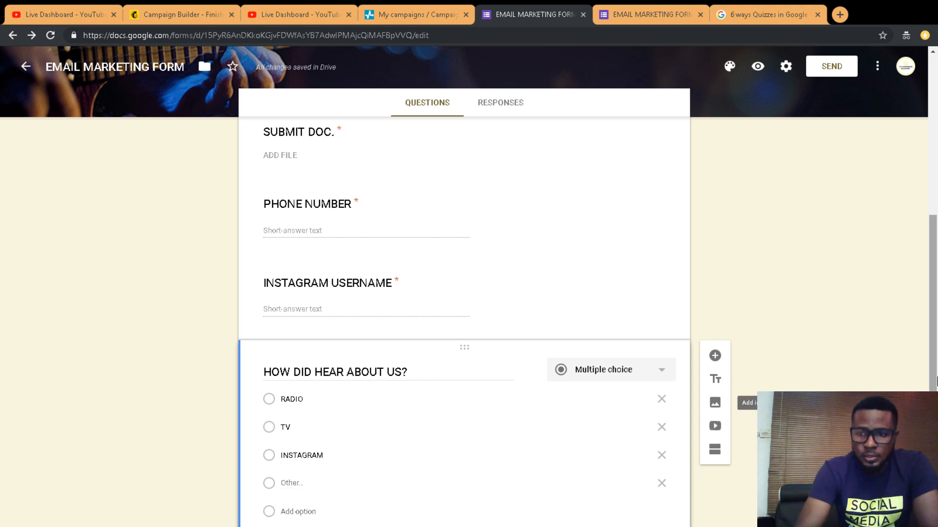
# Step: Switch the question type from Multiple choice to Checkboxes
pyautogui.moveTo(936, 324); pyautogui.dragTo(936, 368)
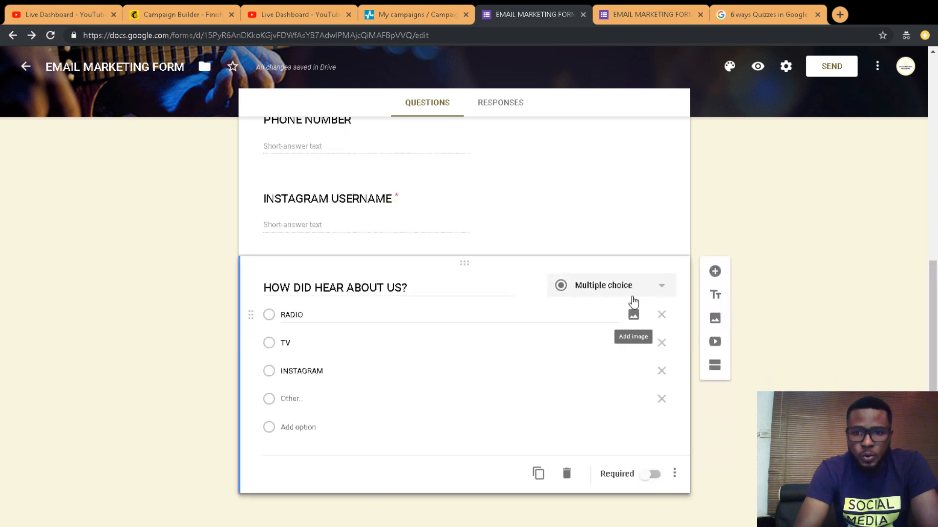
pyautogui.click(606, 285)
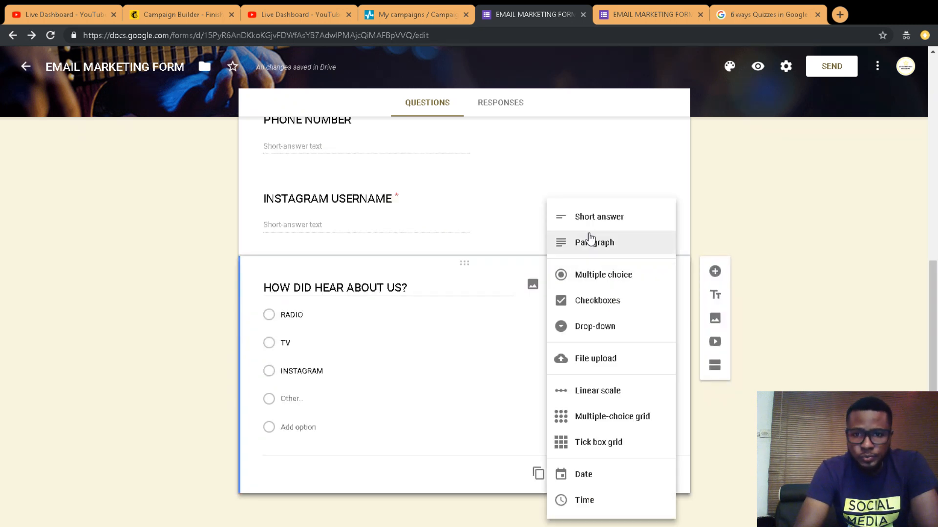
pyautogui.click(603, 301)
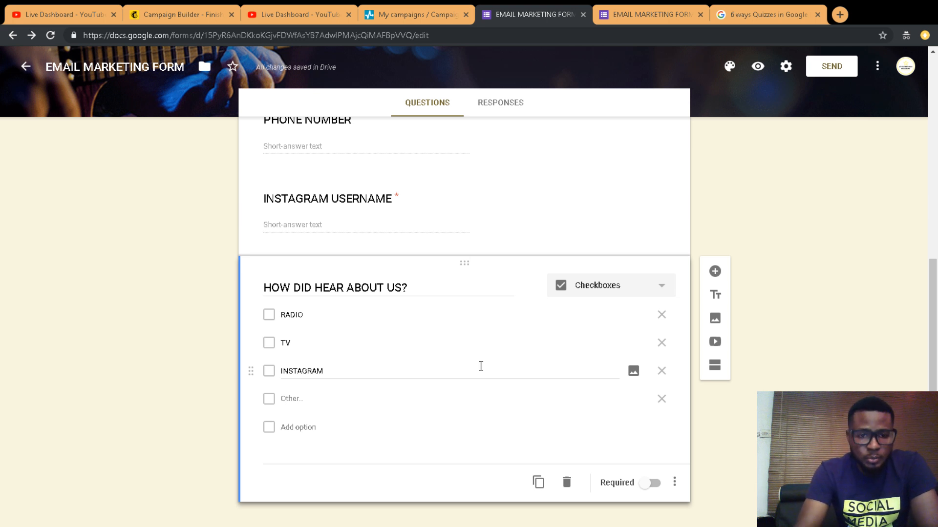
# Step: Reload the live form and tick RADIO, TV, INSTAGRAM and Other together to test multiple answers
pyautogui.click(619, 13)
pyautogui.click(51, 35)
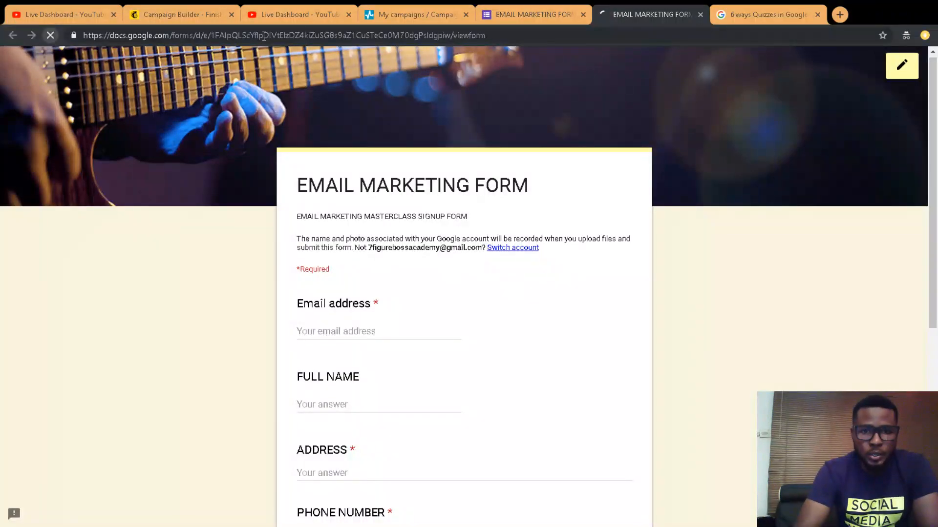
pyautogui.moveTo(936, 117); pyautogui.dragTo(936, 375)
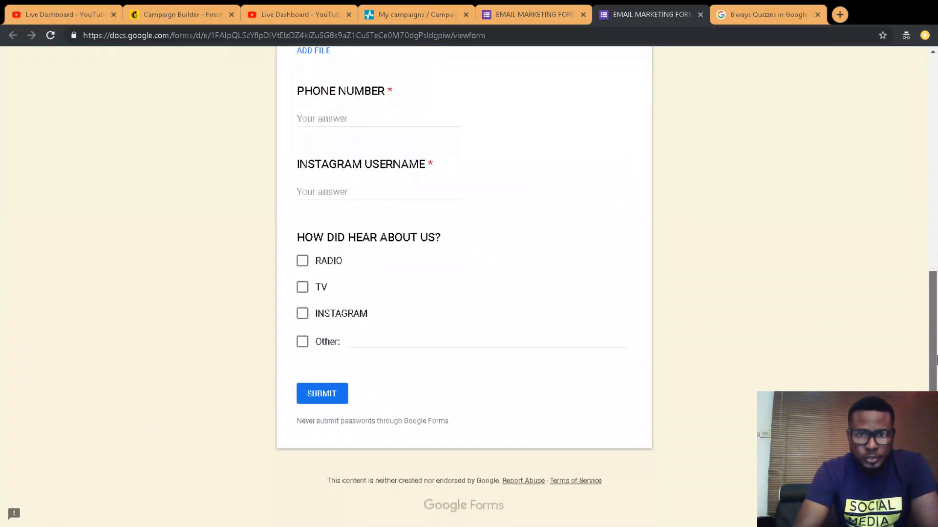
pyautogui.click(301, 263)
pyautogui.click(302, 290)
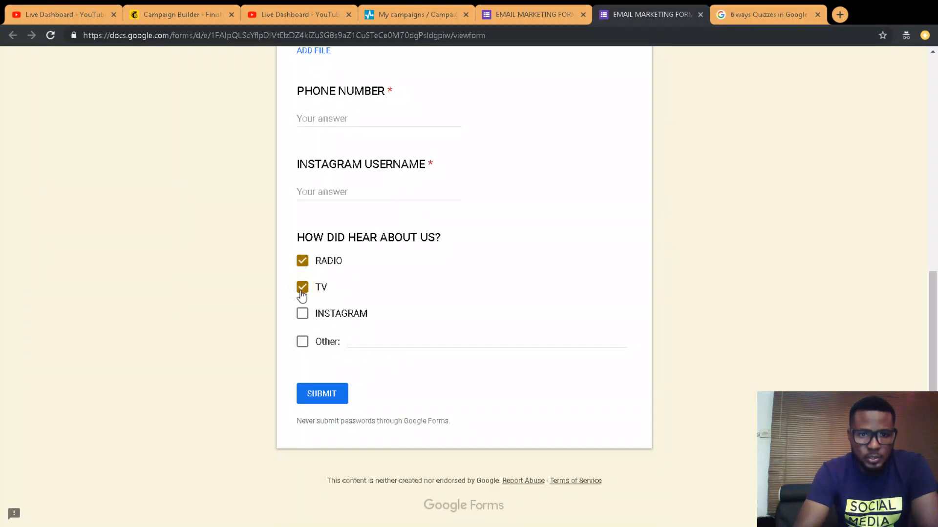
pyautogui.click(302, 315)
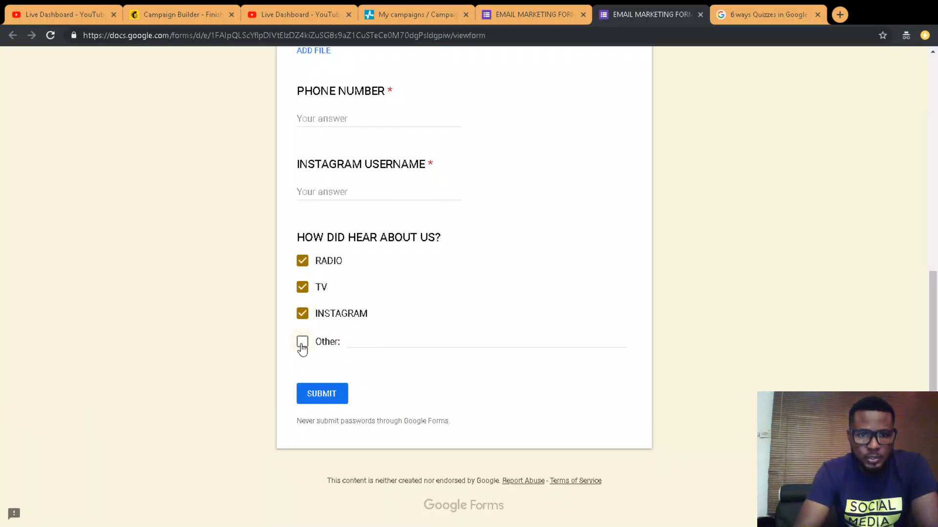
pyautogui.click(302, 342)
# Step: Type a test answer in the Other field, erase it, and return to the editor
pyautogui.click(506, 16)
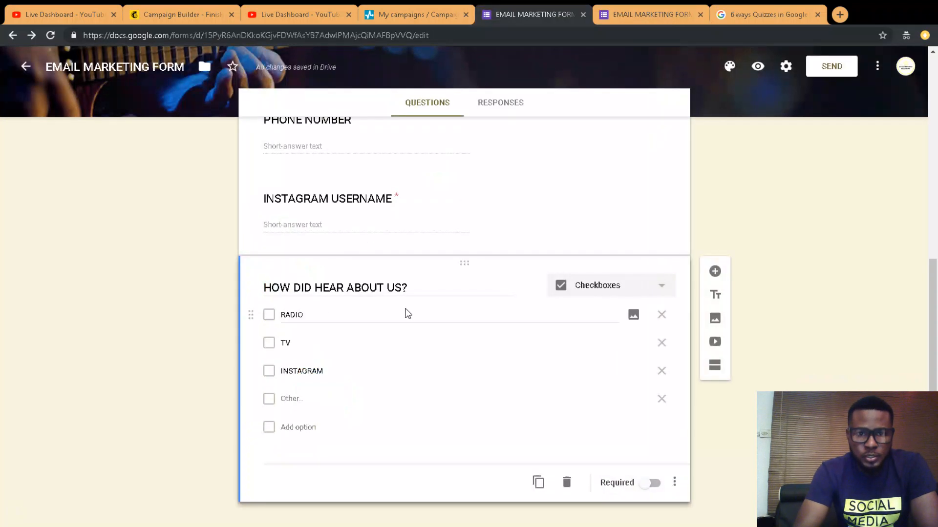
pyautogui.click(660, 11)
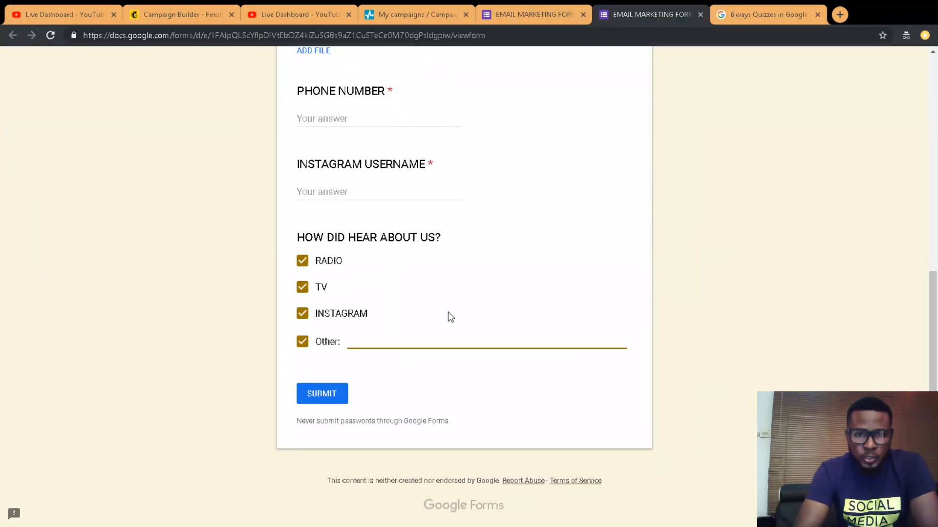
pyautogui.write('JJ')
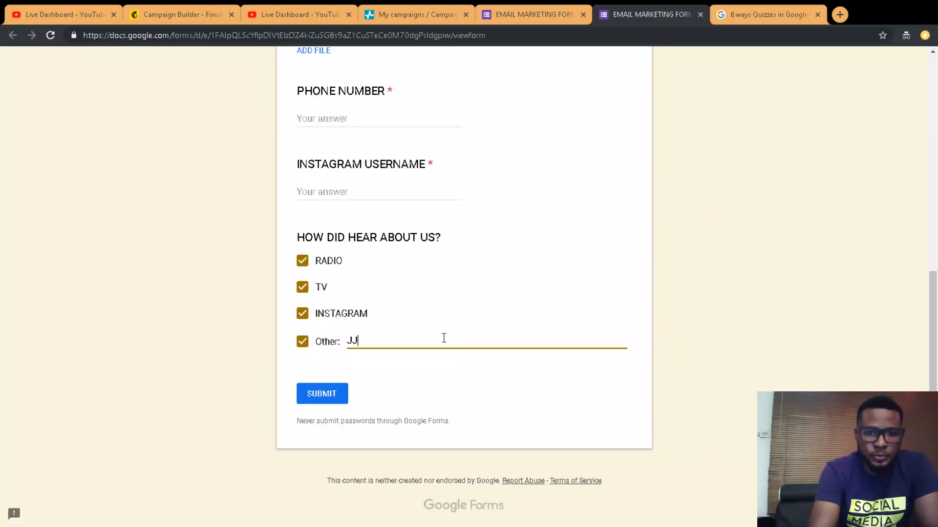
pyautogui.write('JKJVVHVHJJ')
pyautogui.press('BackSpace')
pyautogui.press('BackSpace')
pyautogui.press('BackSpace')
pyautogui.press('BackSpace')
pyautogui.press('BackSpace')
pyautogui.press('BackSpace')
pyautogui.press('BackSpace')
pyautogui.press('BackSpace')
pyautogui.press('BackSpace')
pyautogui.press('BackSpace')
pyautogui.press('BackSpace')
pyautogui.press('BackSpace')
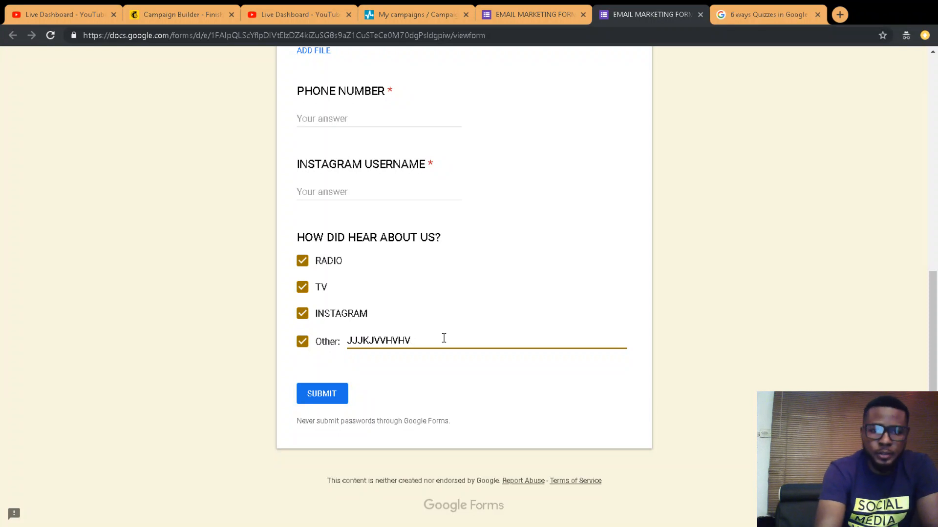
pyautogui.click(537, 14)
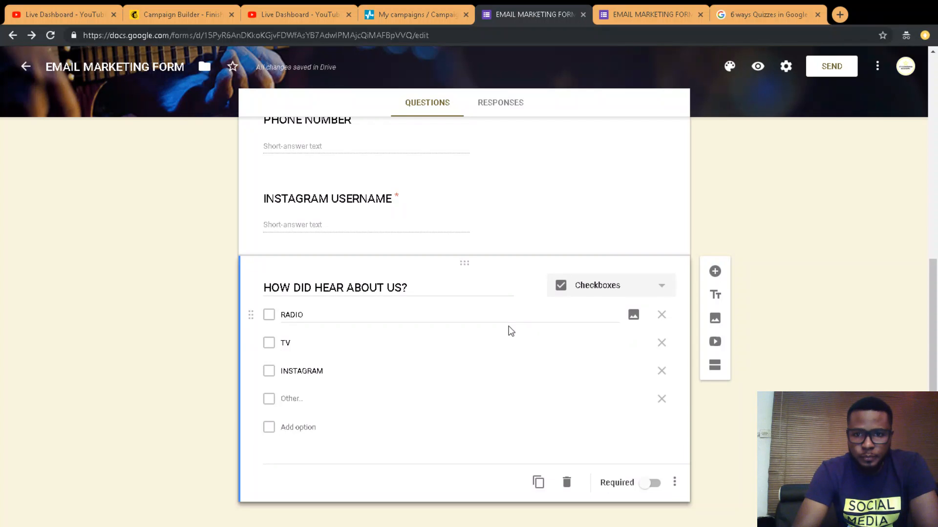
# Step: Change the HOW DID HEAR ABOUT US? question type from Checkboxes to Multiple choice
pyautogui.click(607, 293)
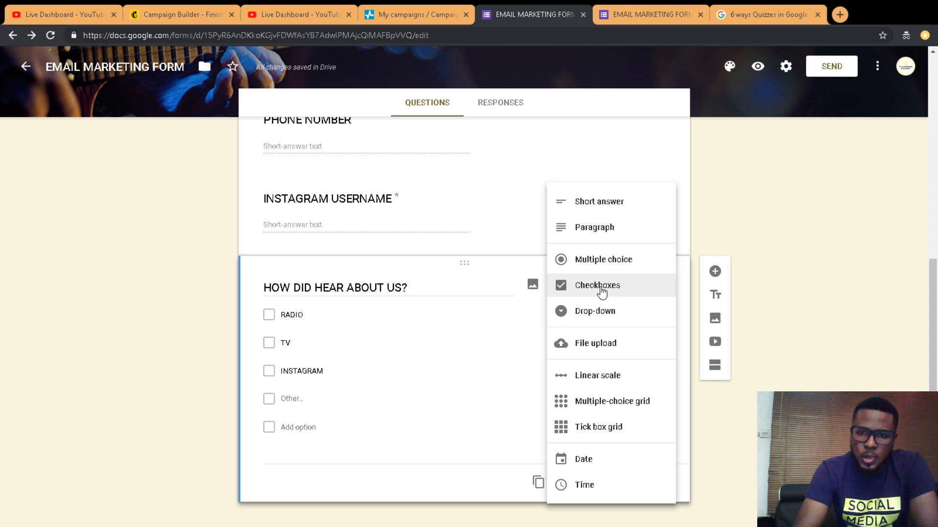
pyautogui.click(601, 291)
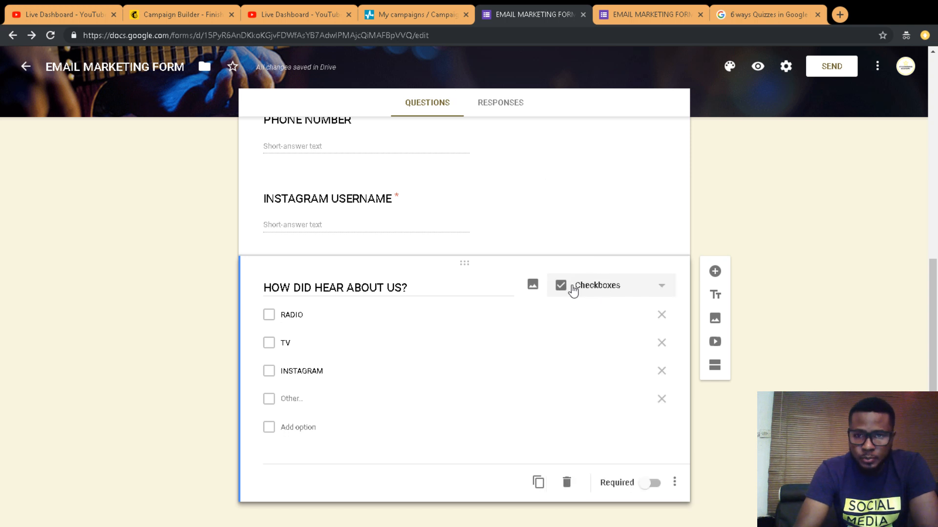
pyautogui.click(587, 287)
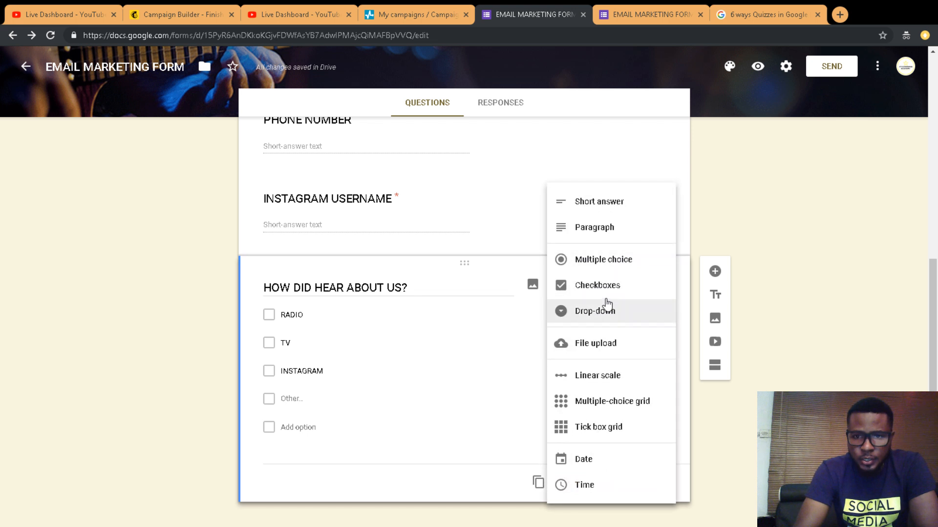
pyautogui.click(602, 262)
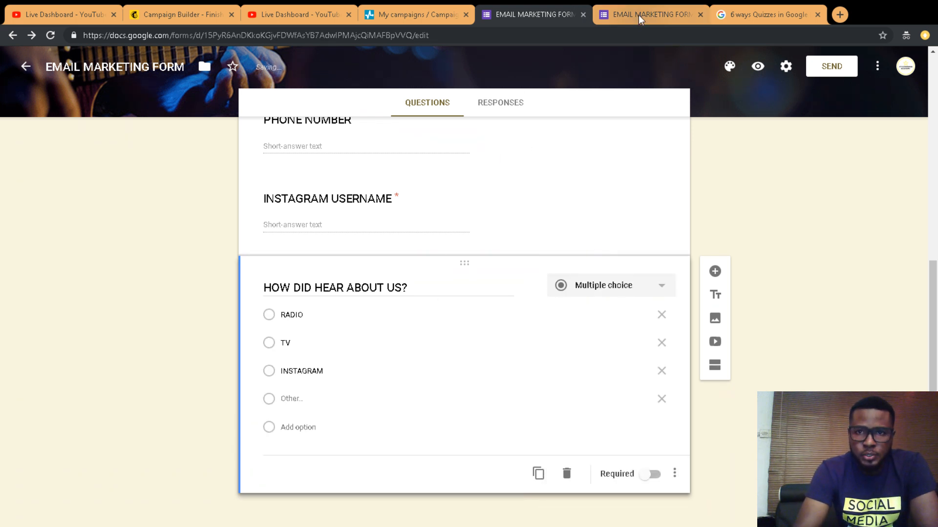
# Step: Reload the live form and confirm RADIO, TV, INSTAGRAM and Other allow only one selection
pyautogui.click(650, 15)
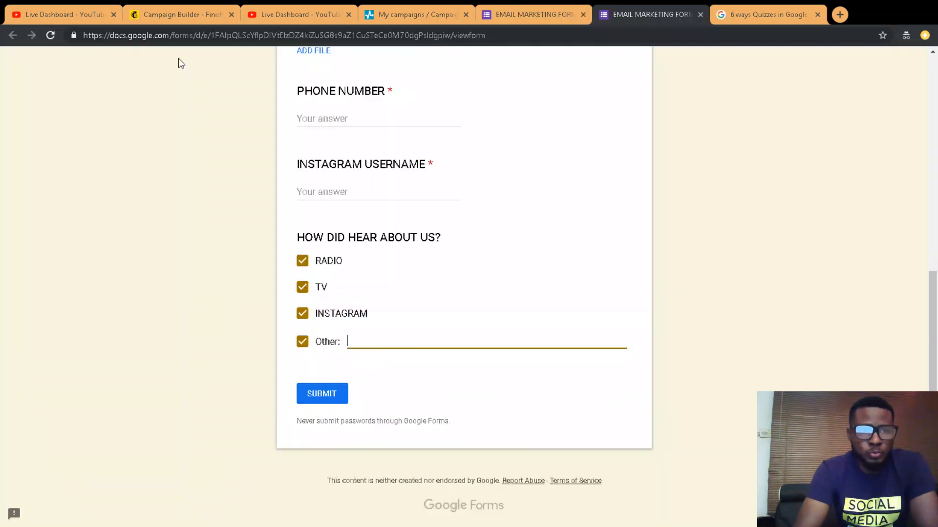
pyautogui.click(51, 34)
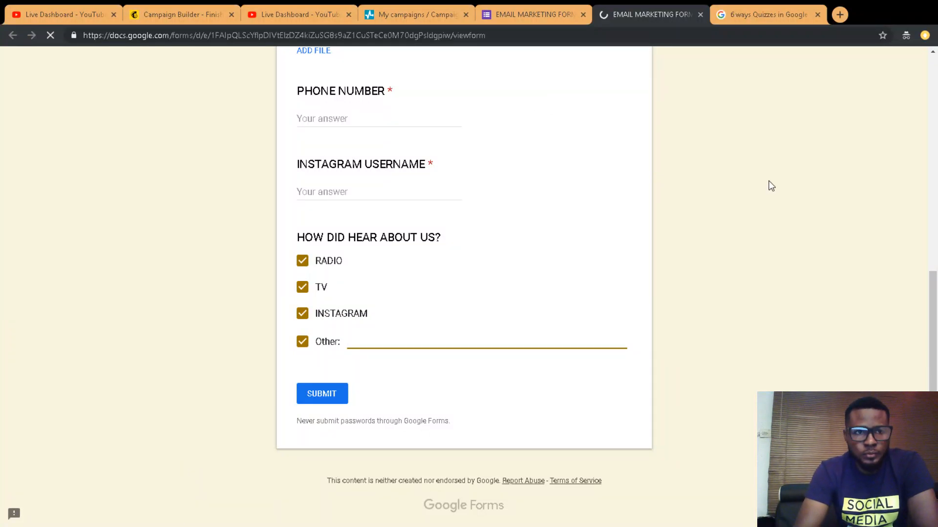
pyautogui.click(302, 264)
pyautogui.click(303, 289)
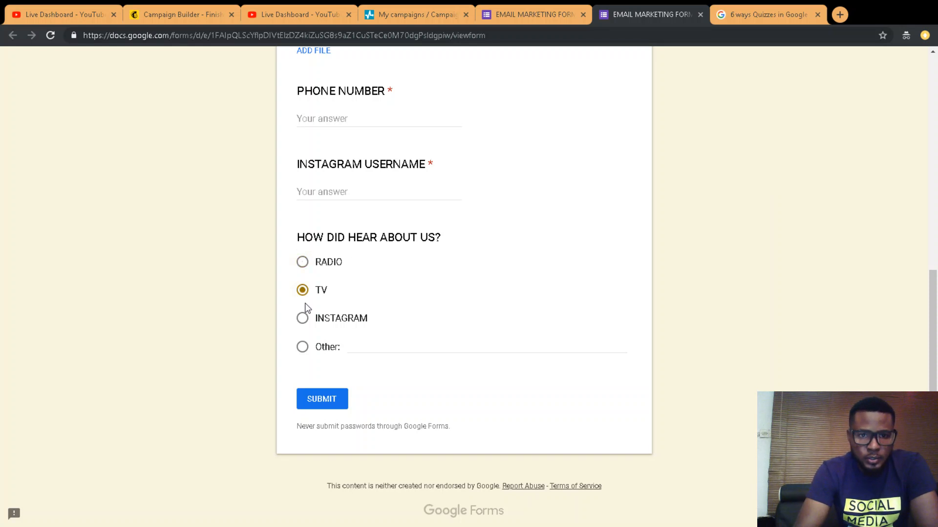
pyautogui.click(302, 318)
pyautogui.click(303, 347)
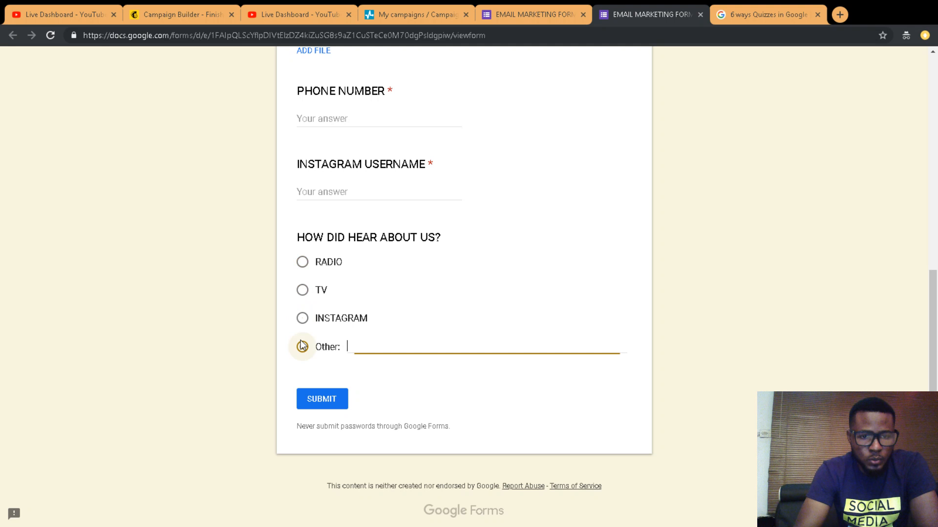
pyautogui.click(302, 269)
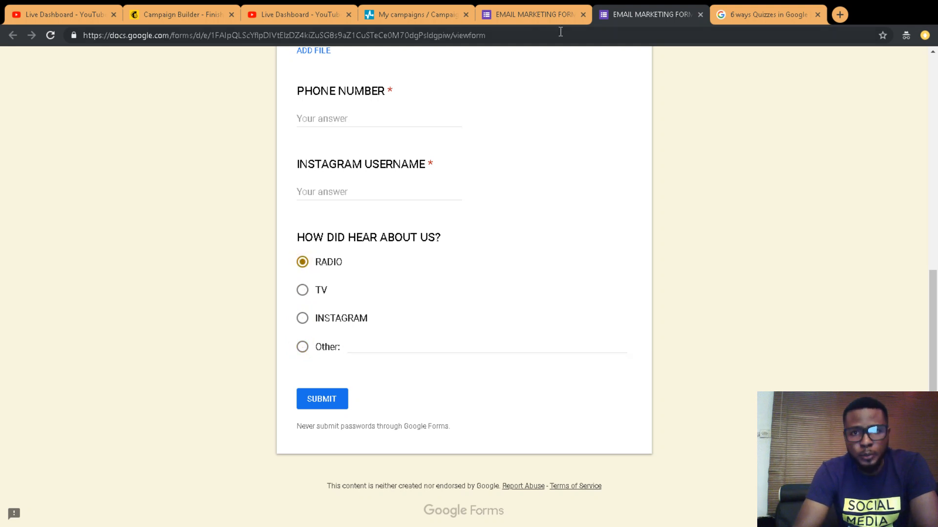
pyautogui.click(517, 16)
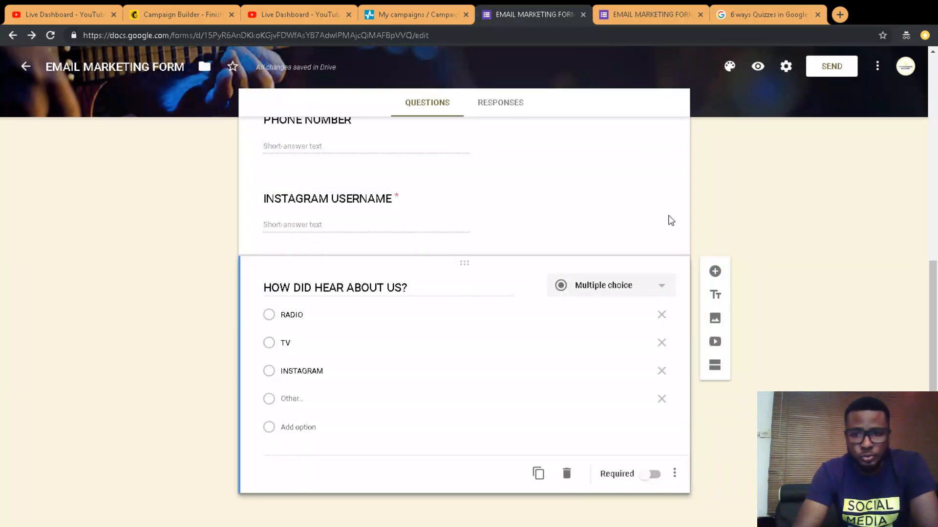
# Step: Switch the question to Drop-down and check its RADIO, TV, INSTAGRAM list in the reloaded live form
pyautogui.click(613, 290)
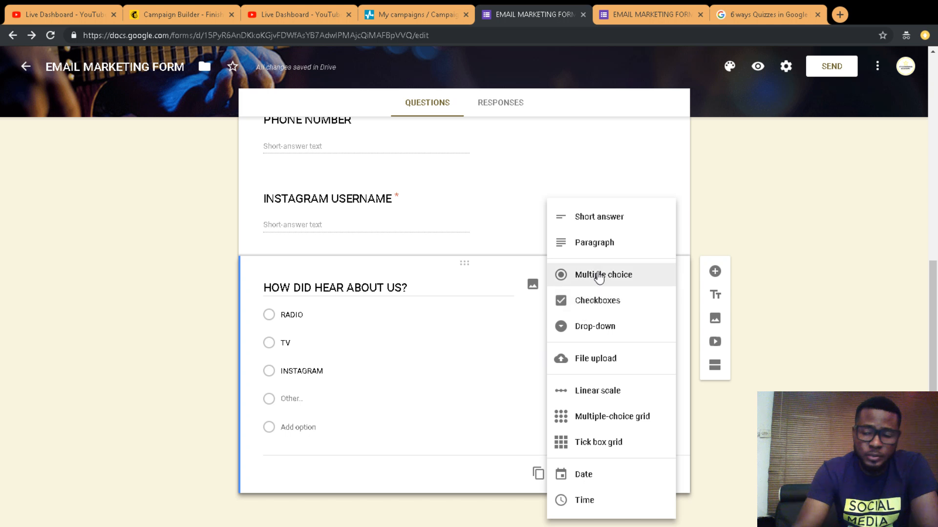
pyautogui.click(594, 326)
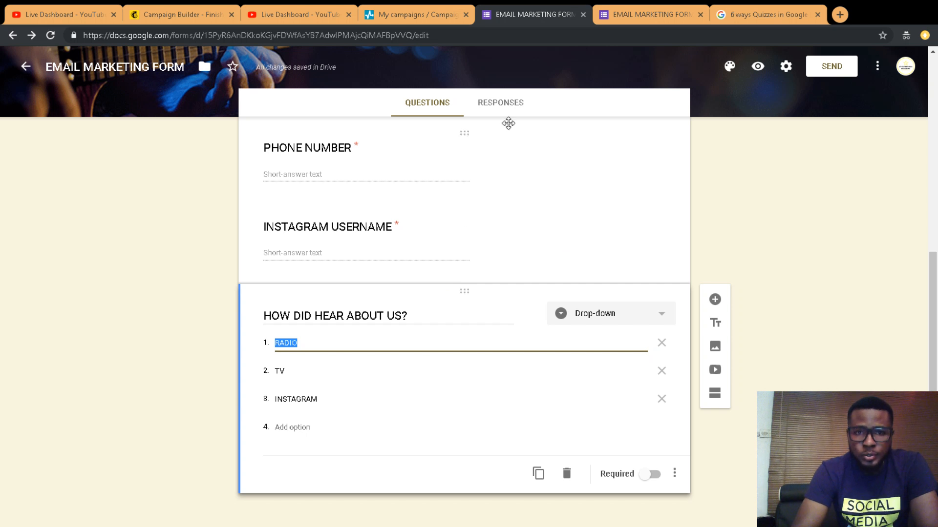
pyautogui.click(630, 11)
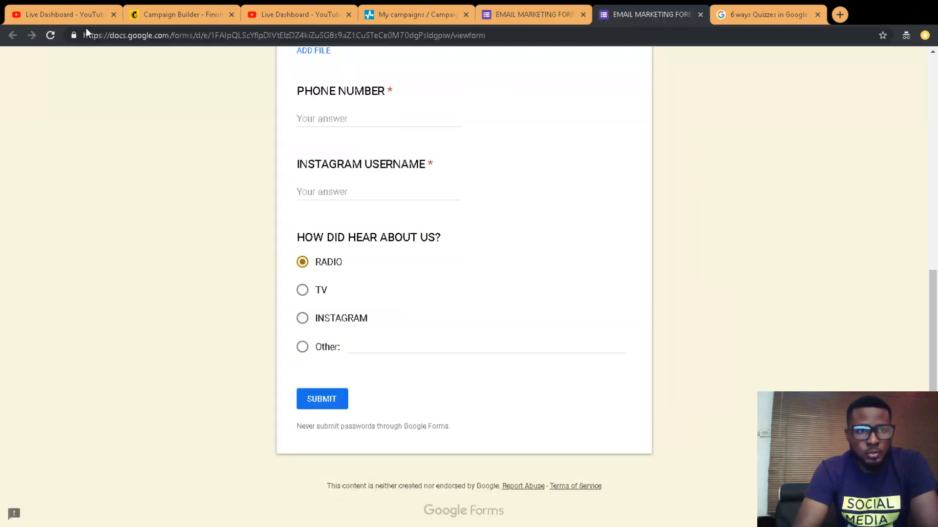
pyautogui.click(50, 35)
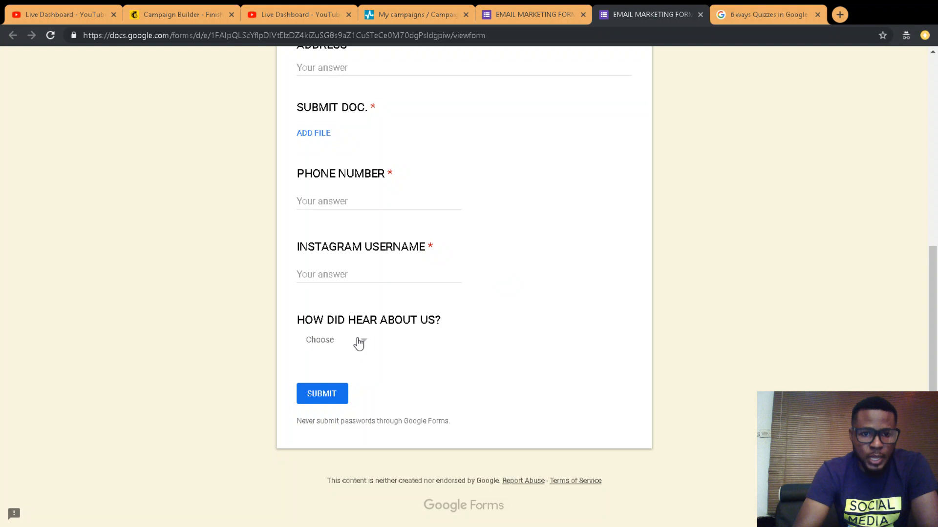
pyautogui.click(359, 344)
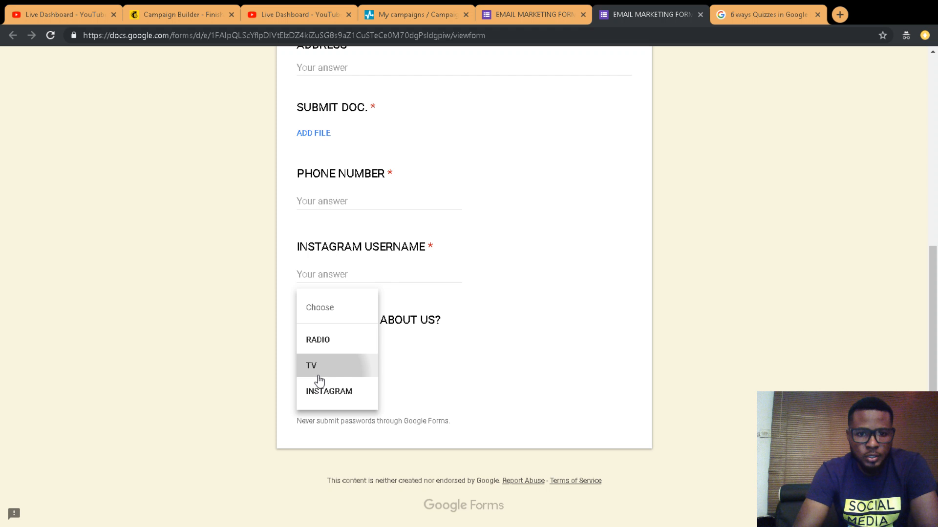
pyautogui.click(520, 19)
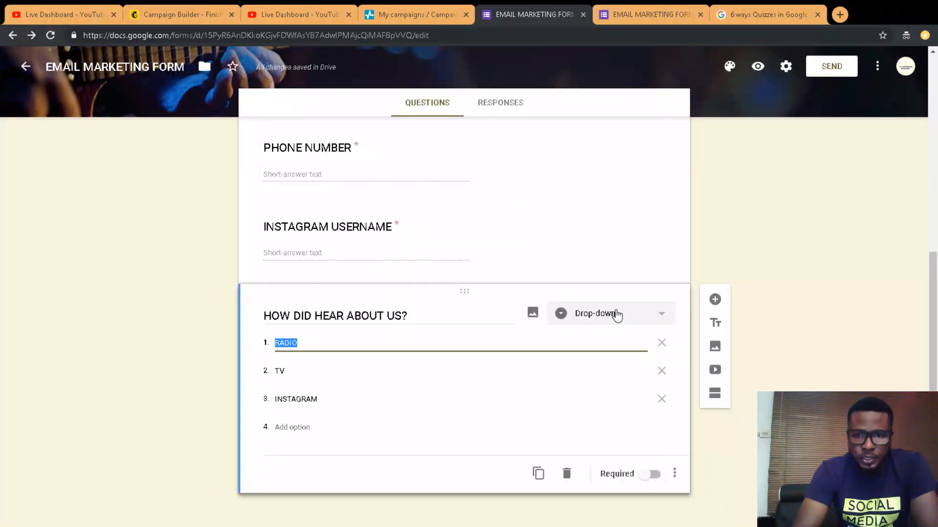
pyautogui.click(616, 318)
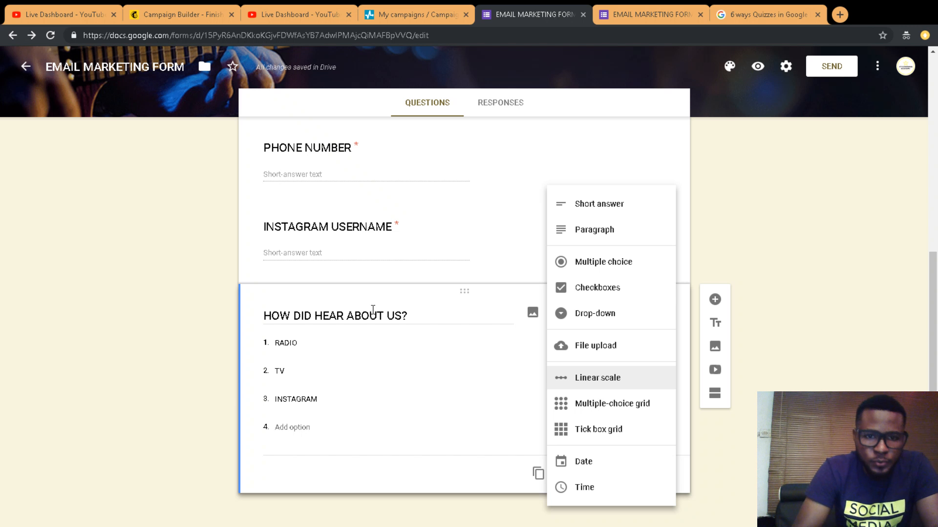
pyautogui.click(418, 322)
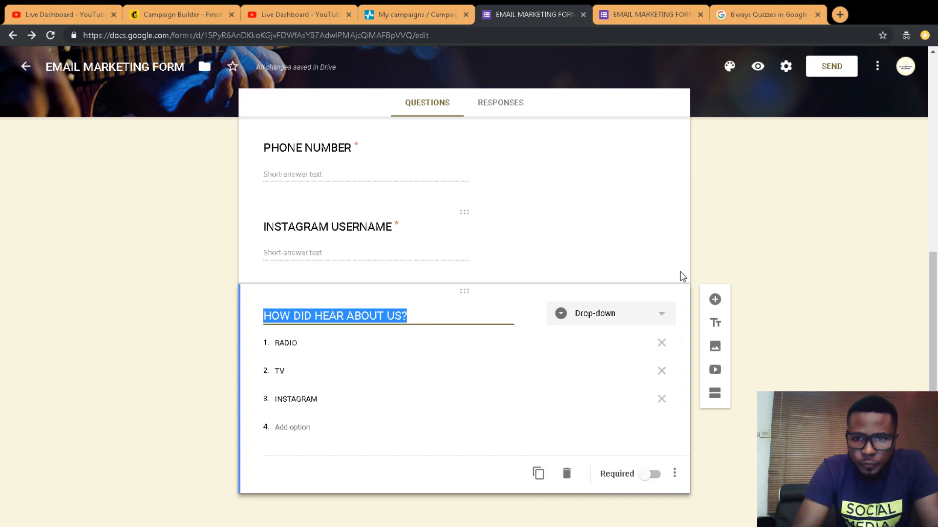
# Step: Add a question titled 'WITH A SCALE OF 1-10 HOW WILL YOU RATE OUR CUSTOMER SERVICE?'
pyautogui.click(716, 300)
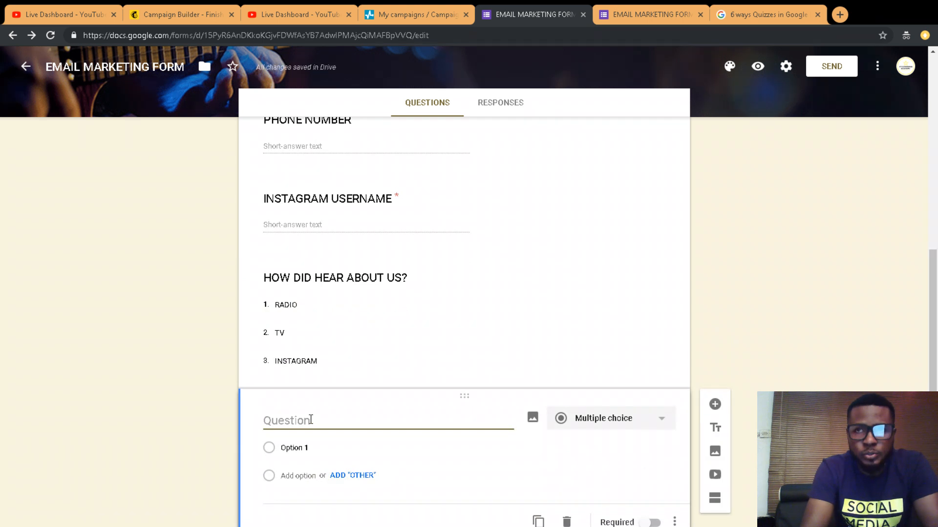
pyautogui.write('FROM A SCALE')
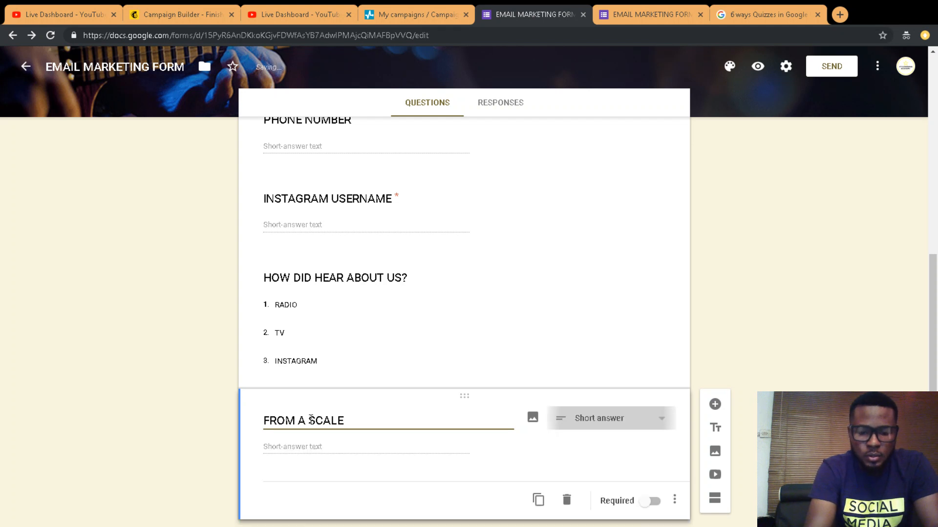
pyautogui.press('BackSpace')
pyautogui.press('BackSpace')
pyautogui.press('BackSpace')
pyautogui.press('BackSpace')
pyautogui.press('BackSpace')
pyautogui.press('BackSpace')
pyautogui.press('BackSpace')
pyautogui.press('BackSpace')
pyautogui.press('BackSpace')
pyautogui.press('BackSpace')
pyautogui.press('BackSpace')
pyautogui.press('BackSpace')
pyautogui.press('BackSpace')
pyautogui.write('WITH A SCALE OF')
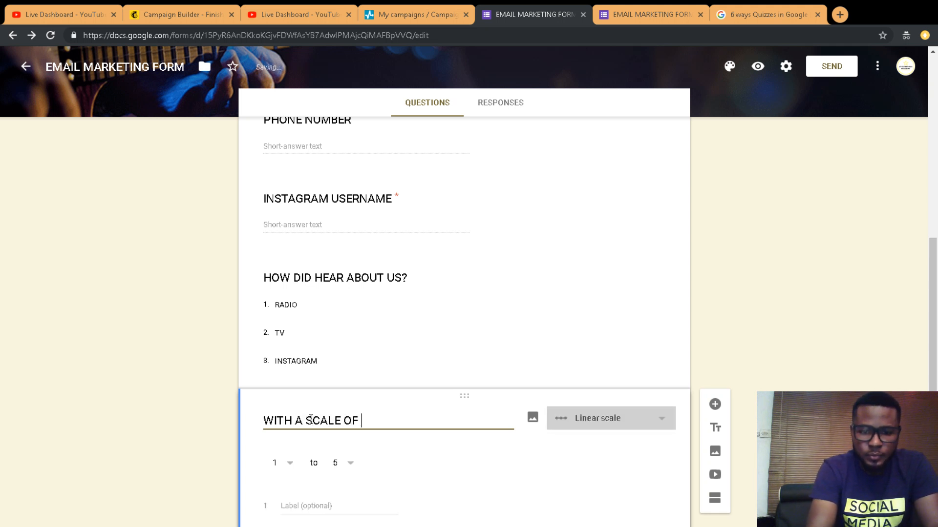
pyautogui.write(' 1-')
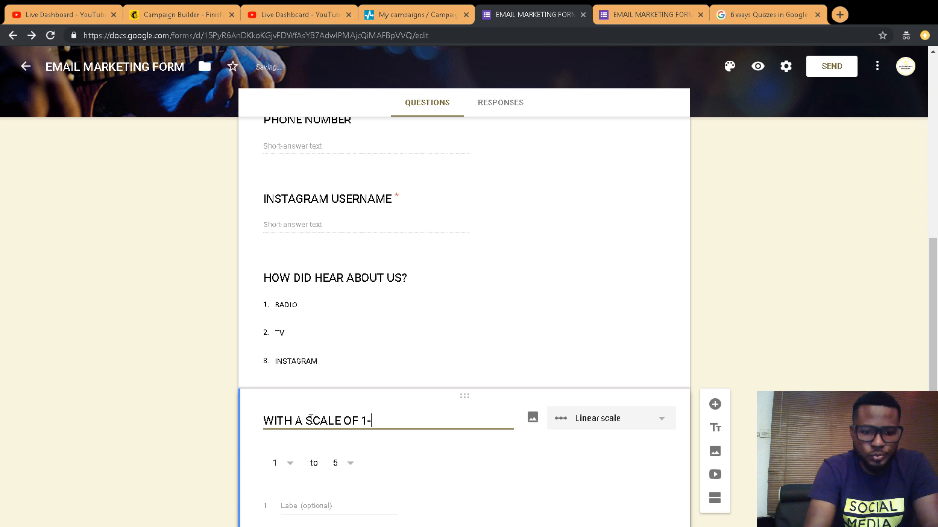
pyautogui.write('10 H')
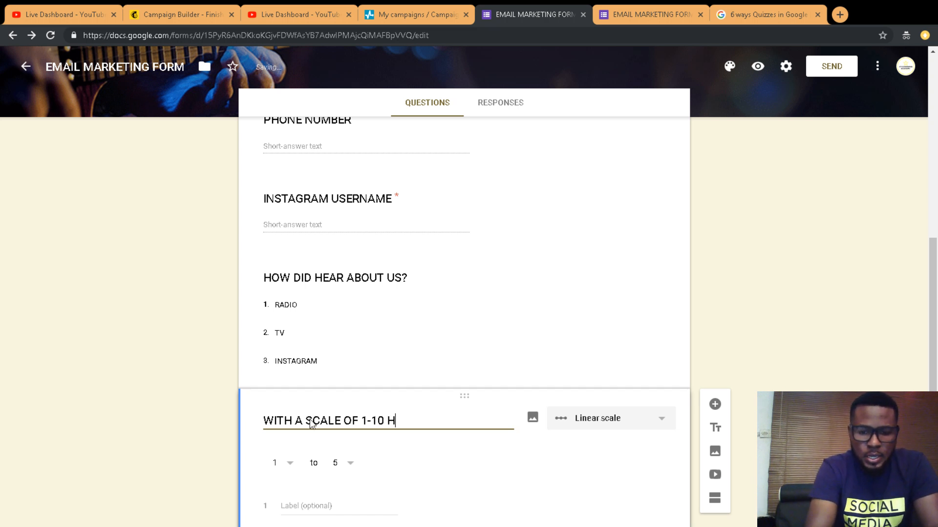
pyautogui.write('OW')
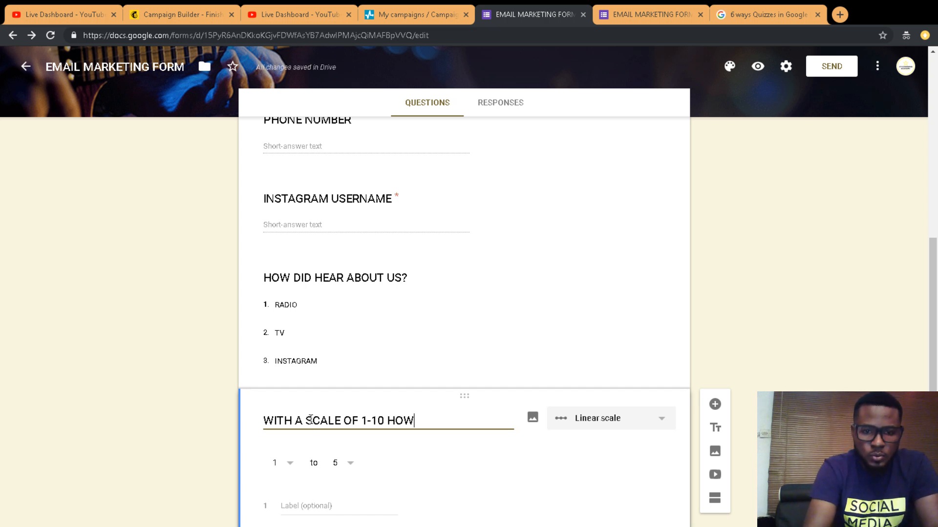
pyautogui.write(' WILL YOU ')
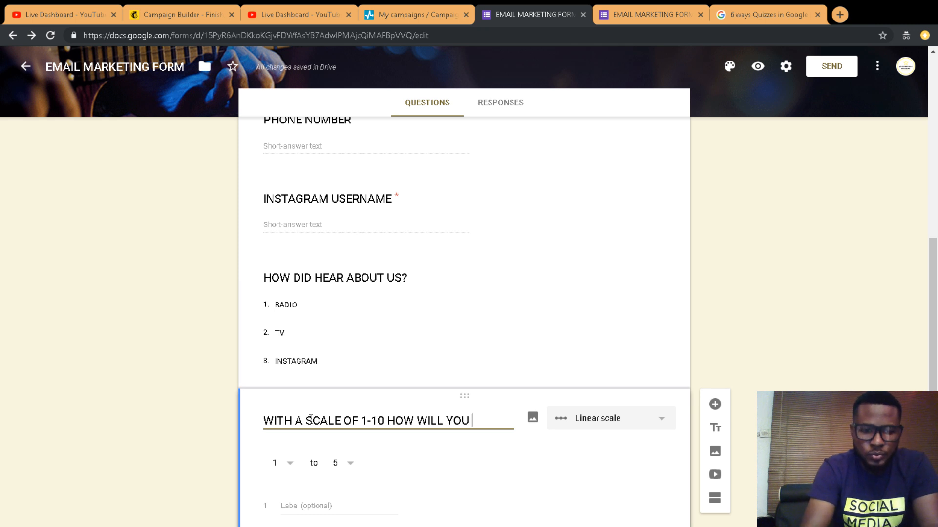
pyautogui.write('RATE OUE')
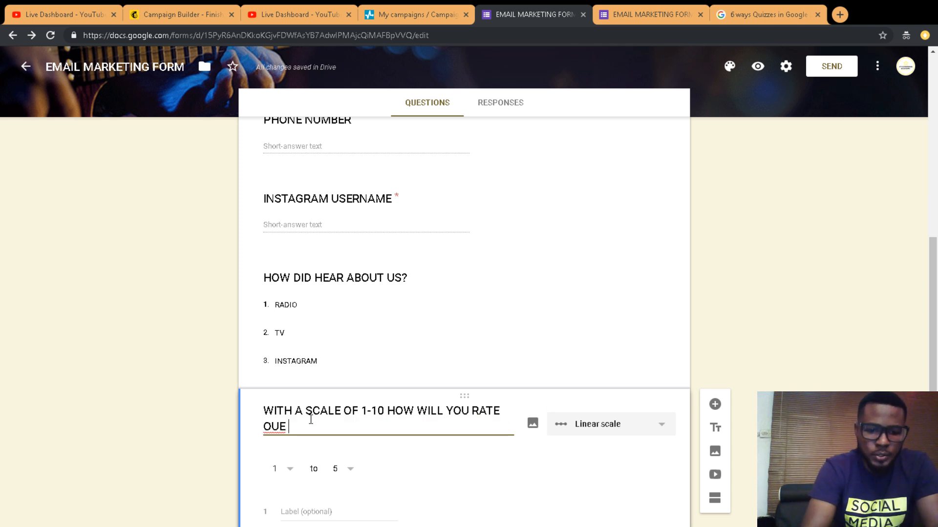
pyautogui.press('BackSpace')
pyautogui.press('BackSpace')
pyautogui.press('BackSpace')
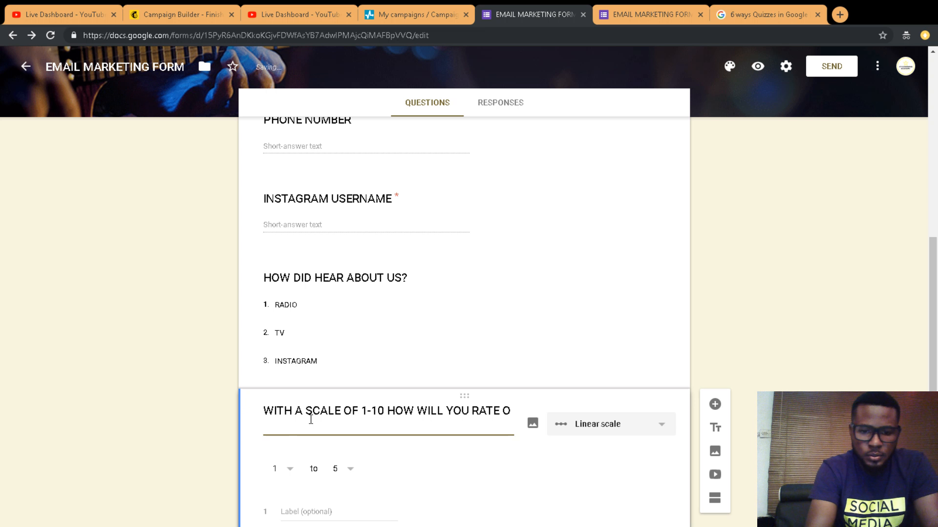
pyautogui.write('UR')
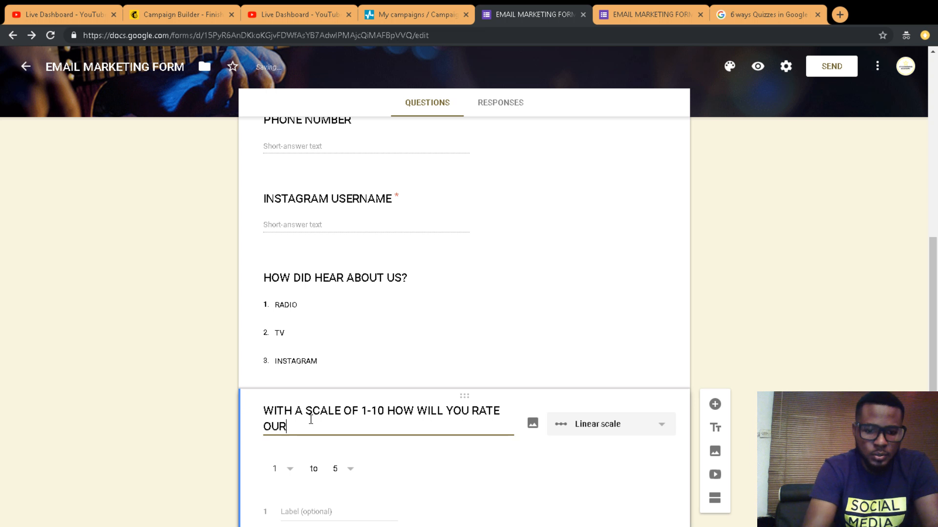
pyautogui.write(' CUST')
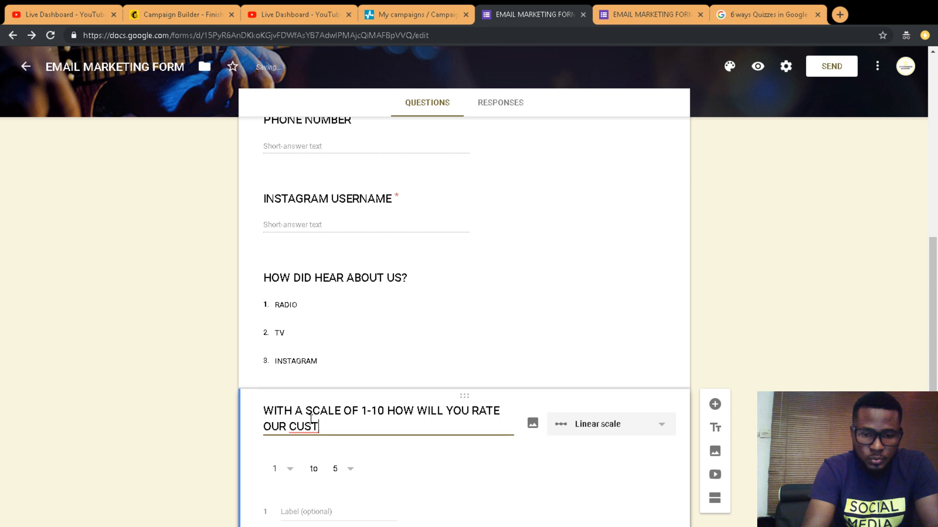
pyautogui.write('OMER SERVICE?')
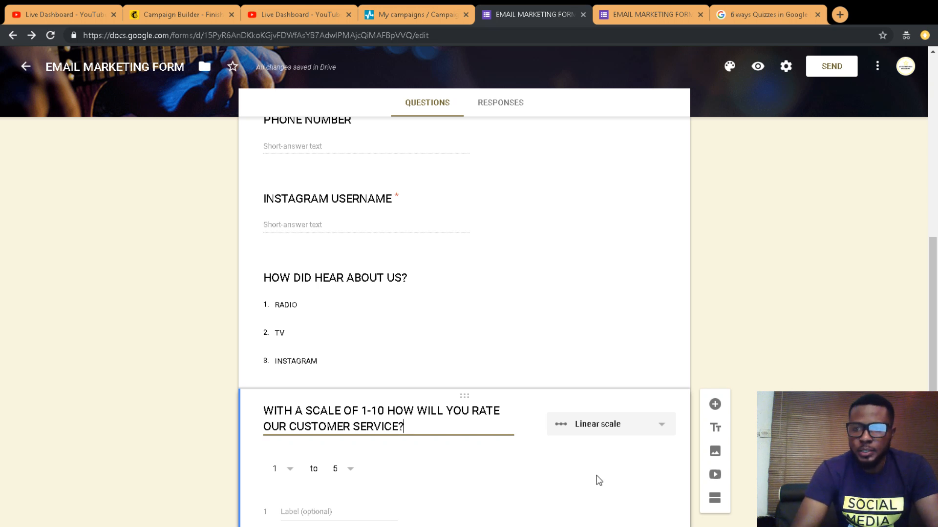
# Step: Set the linear scale's upper value to 10
pyautogui.scroll(-2, 599, 481)
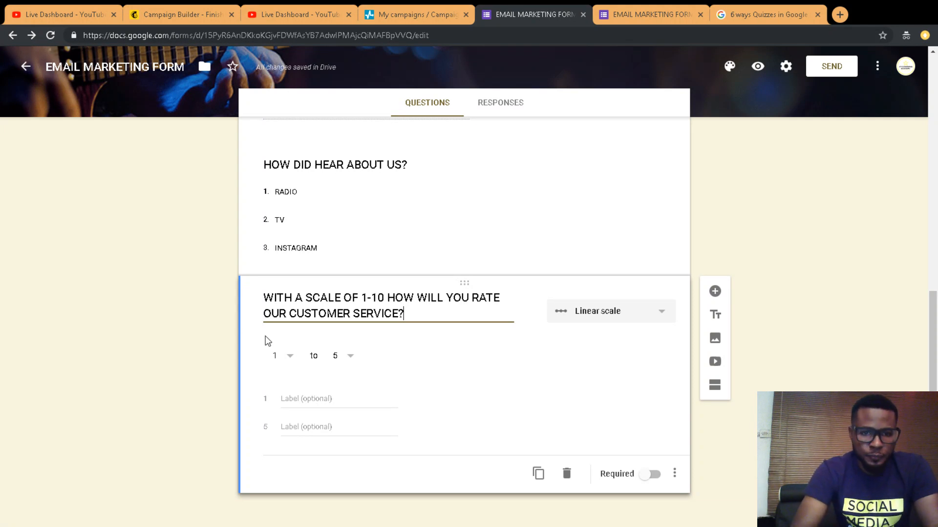
pyautogui.click(354, 359)
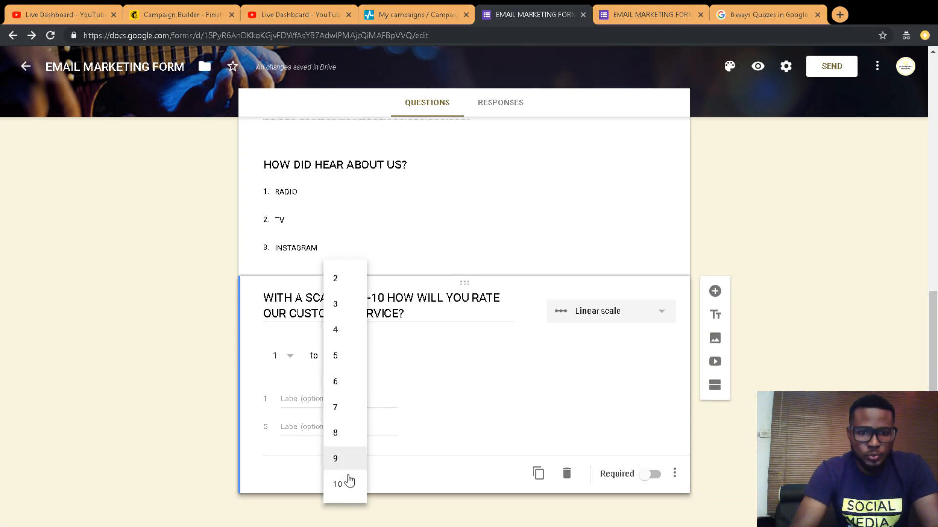
pyautogui.click(339, 485)
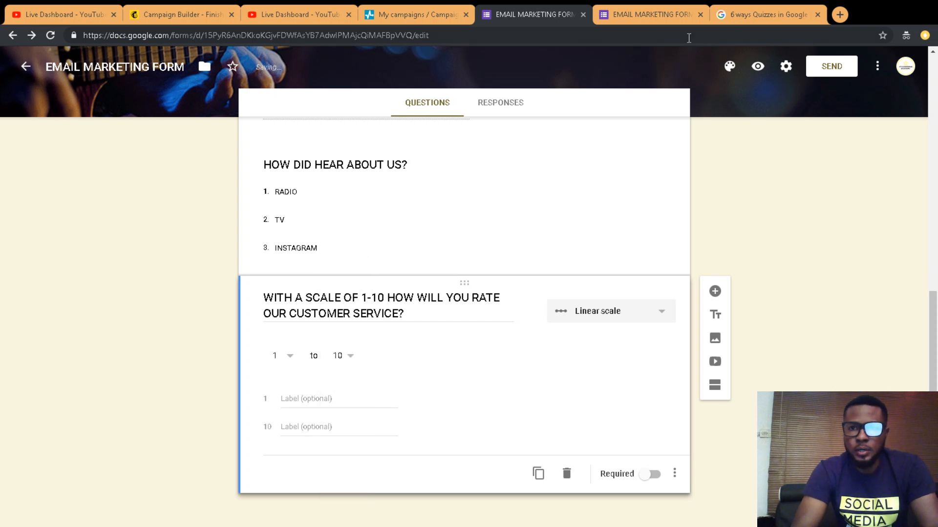
pyautogui.click(652, 16)
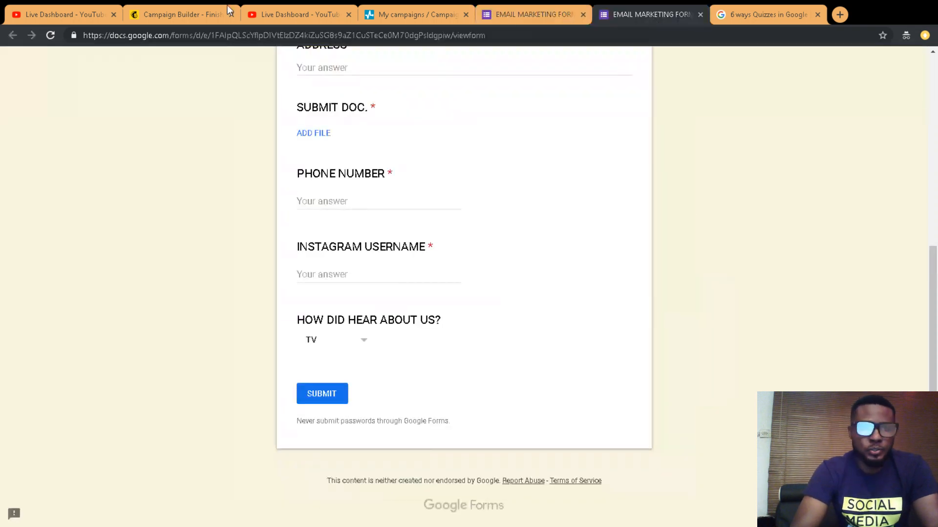
pyautogui.click(51, 34)
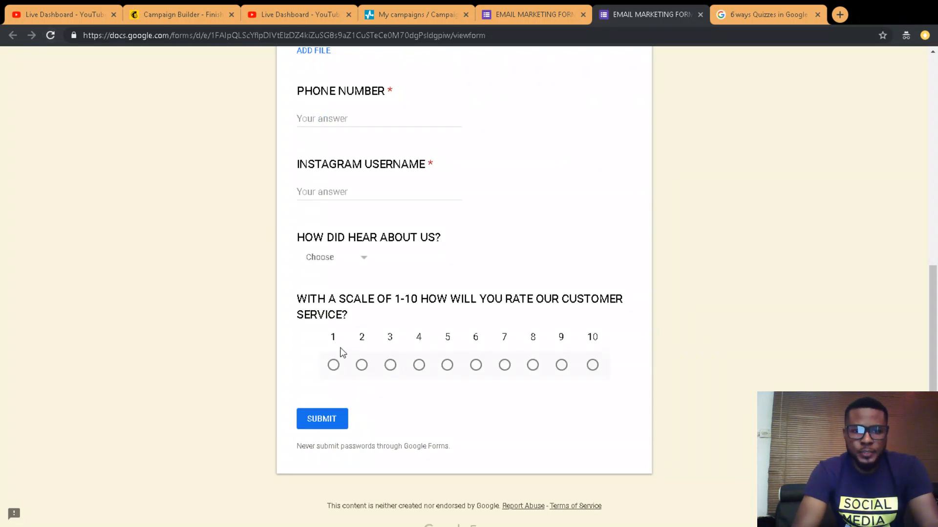
pyautogui.click(506, 366)
pyautogui.click(534, 368)
pyautogui.click(561, 366)
pyautogui.click(593, 366)
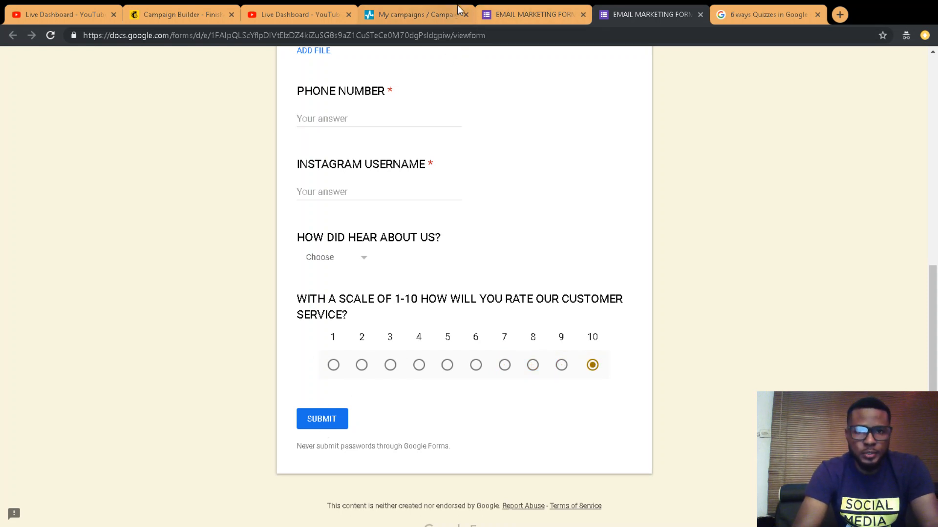
pyautogui.click(541, 11)
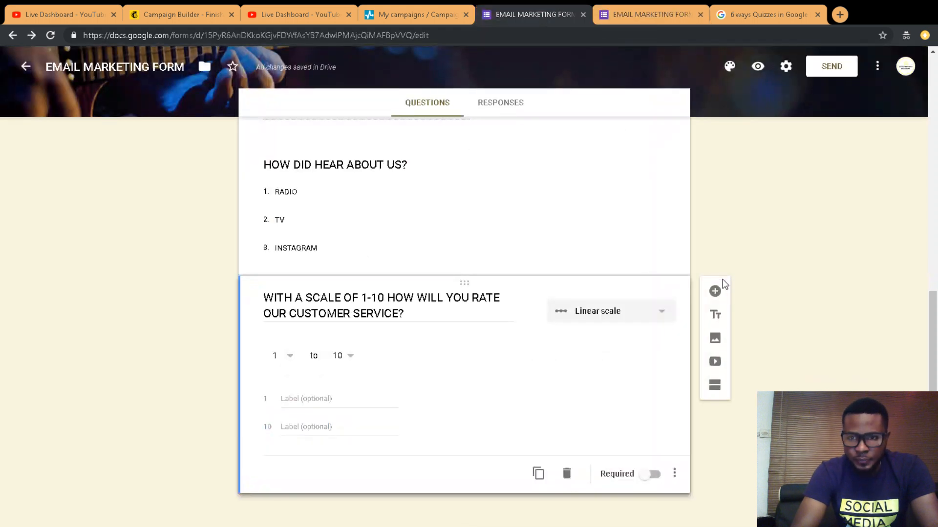
# Step: Add a new question titled BIRTHDAY and keep Date as its type
pyautogui.click(716, 291)
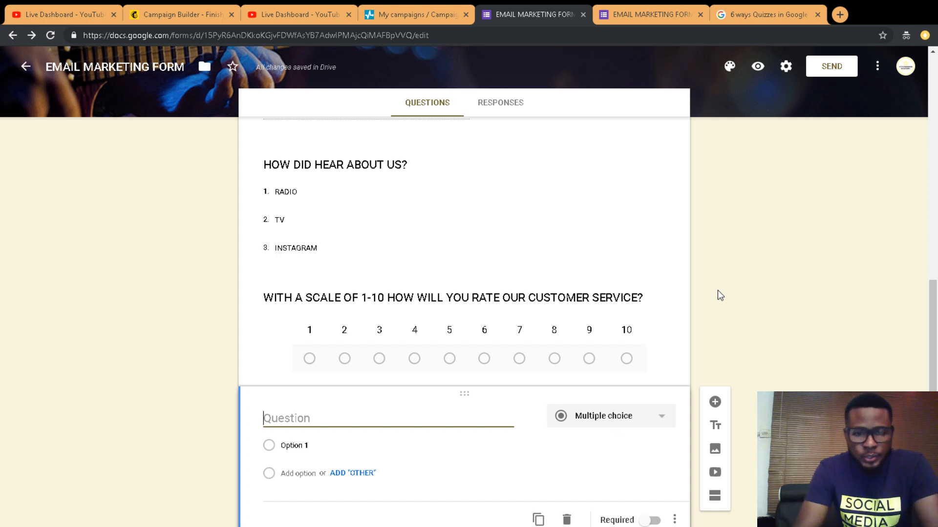
pyautogui.write('B')
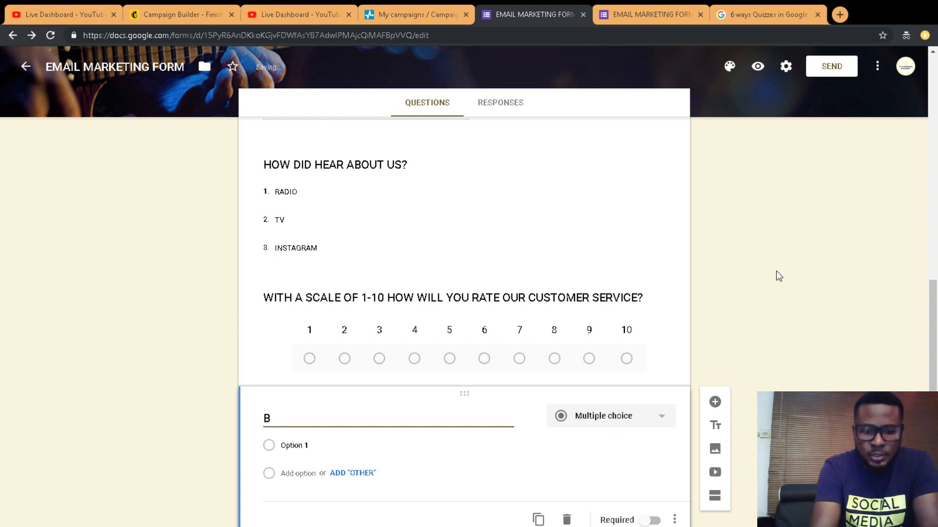
pyautogui.write('IRTHDAY')
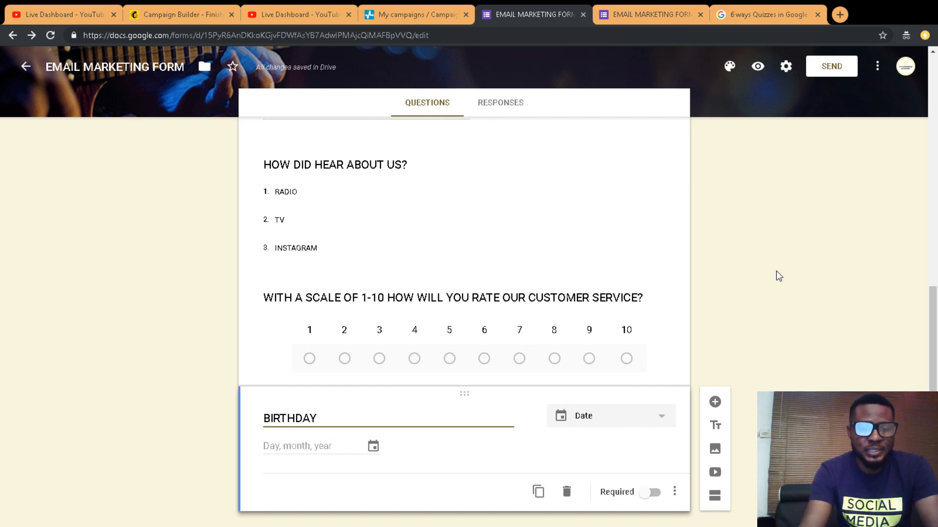
pyautogui.click(644, 421)
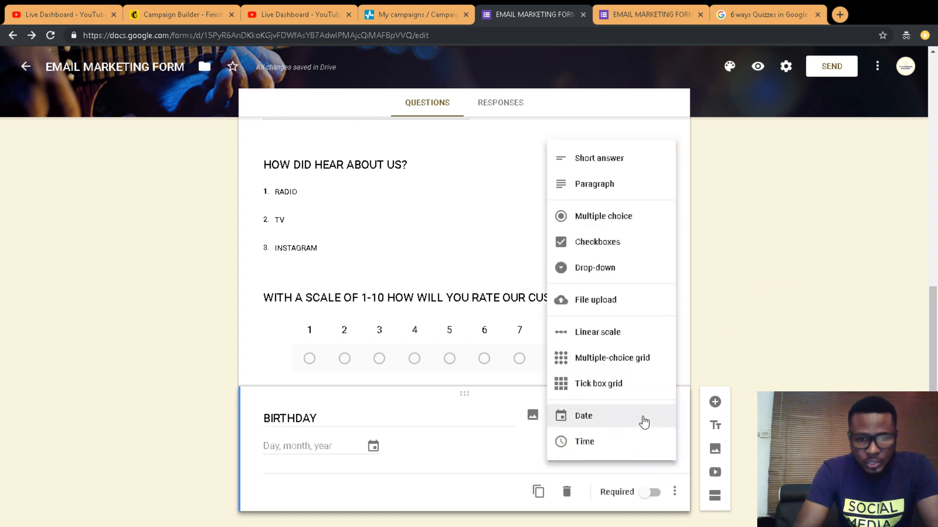
pyautogui.doubleClick(416, 419)
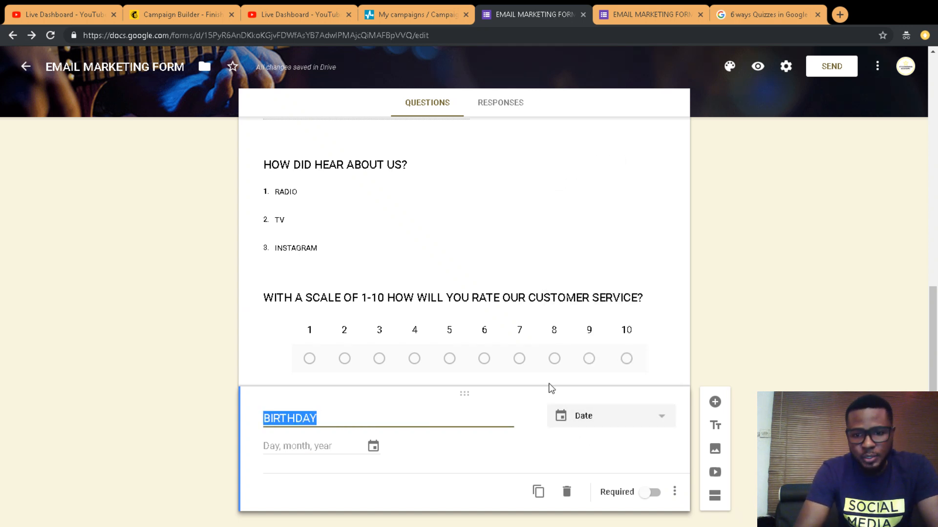
pyautogui.click(583, 419)
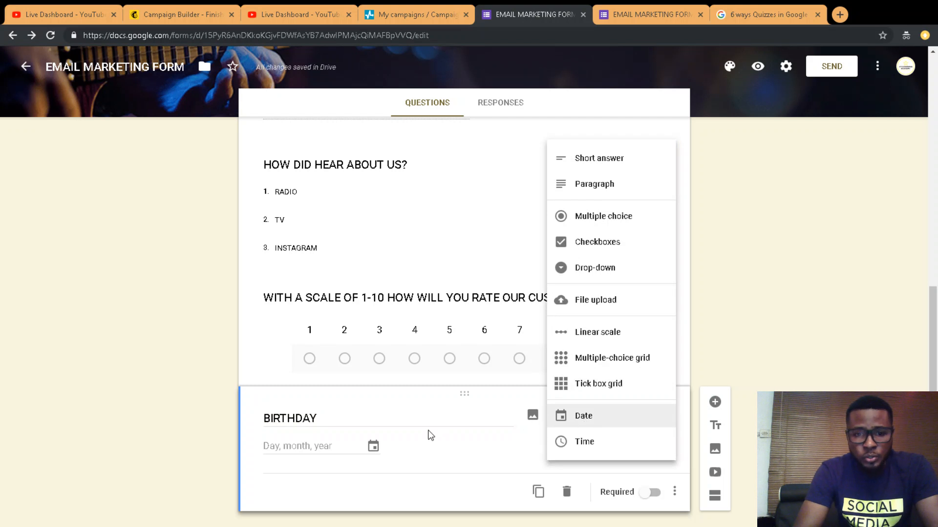
pyautogui.click(275, 450)
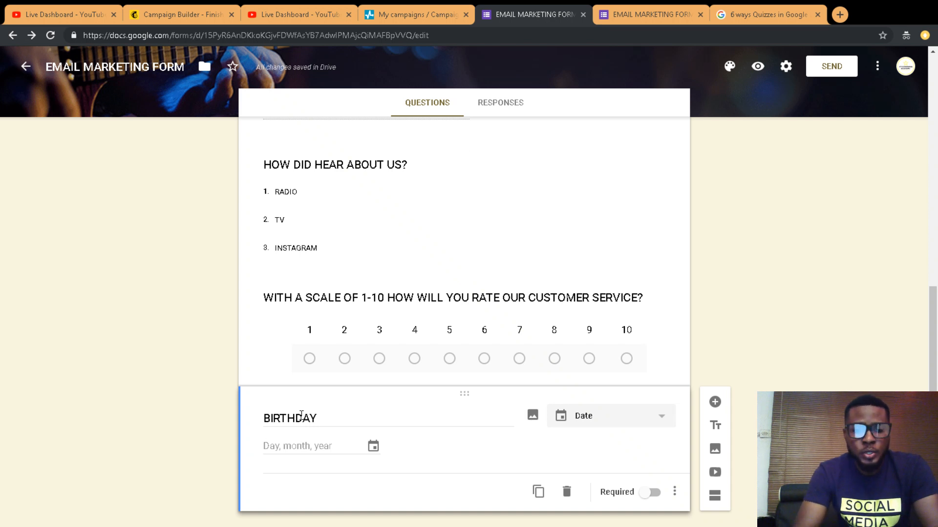
# Step: Extend the title to 'BIRTHDAY (So we can send our love to you on your birthday)' and set it to Date
pyautogui.doubleClick(321, 417)
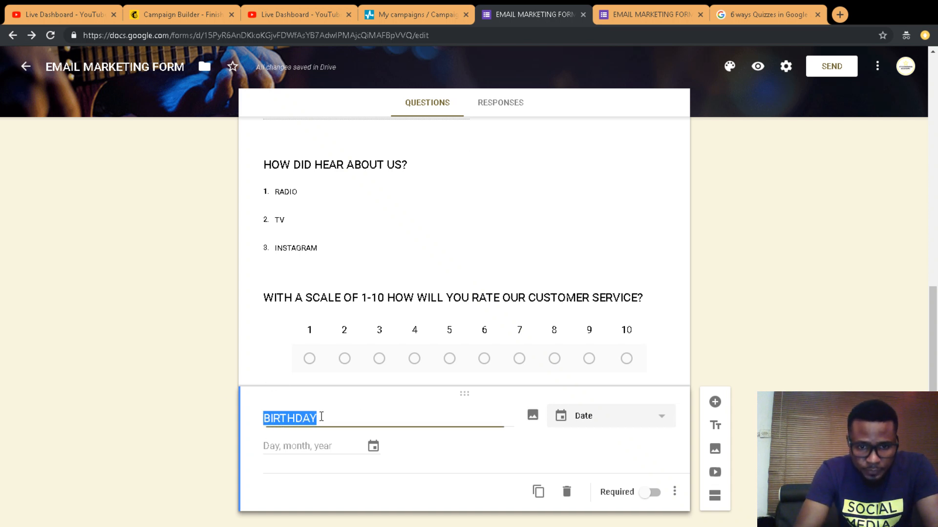
pyautogui.click(321, 417)
pyautogui.write('( s')
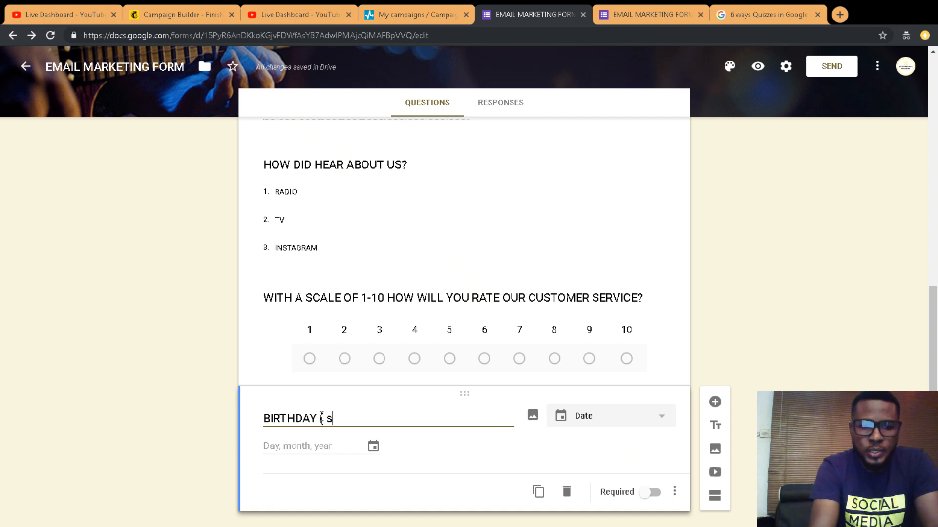
pyautogui.press('BackSpace')
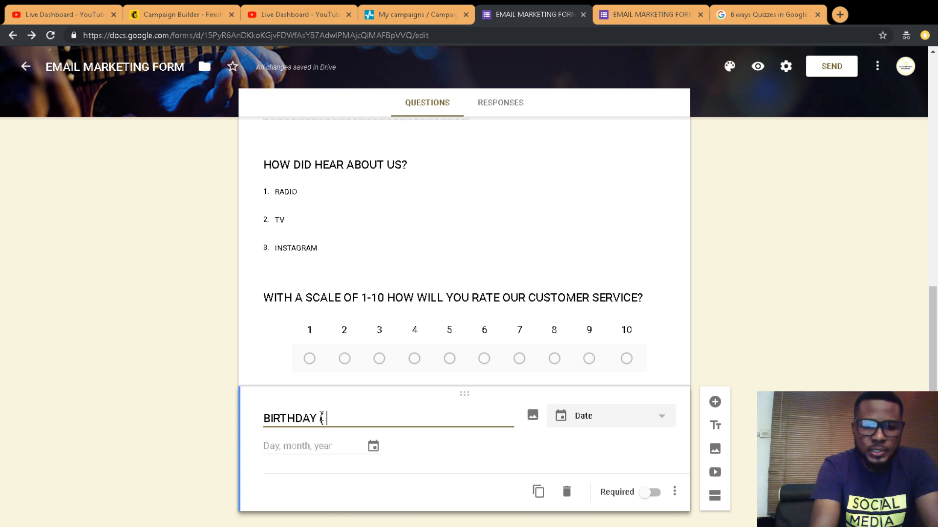
pyautogui.write('sO')
pyautogui.press('BackSpace')
pyautogui.press('BackSpace')
pyautogui.press('BackSpace')
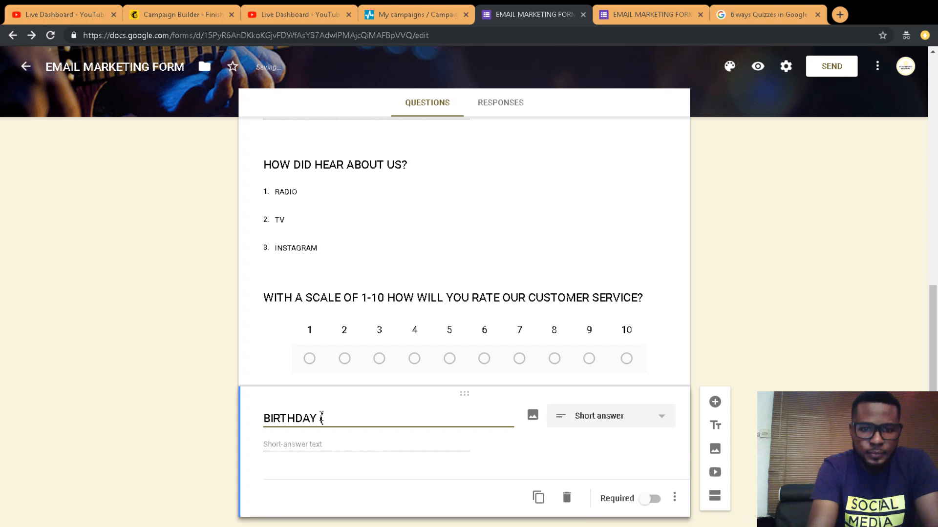
pyautogui.write('So ')
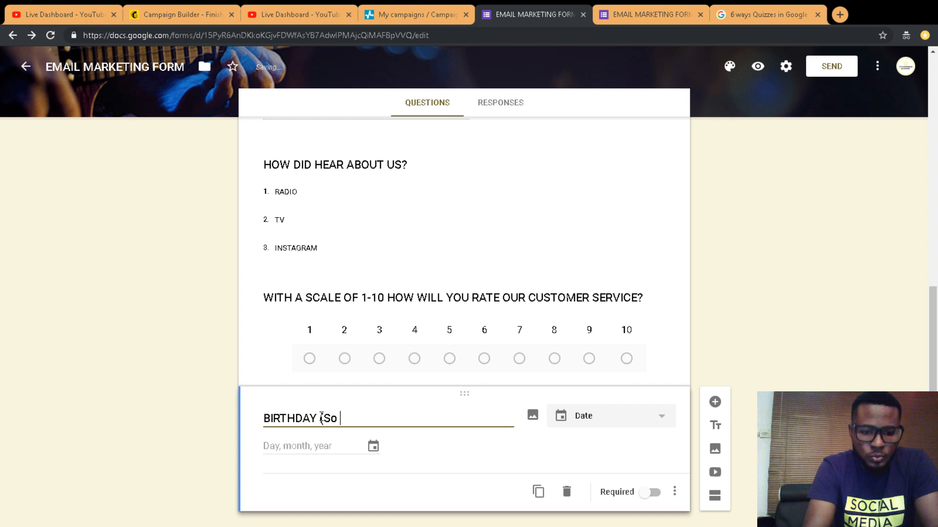
pyautogui.write('we can send our lo')
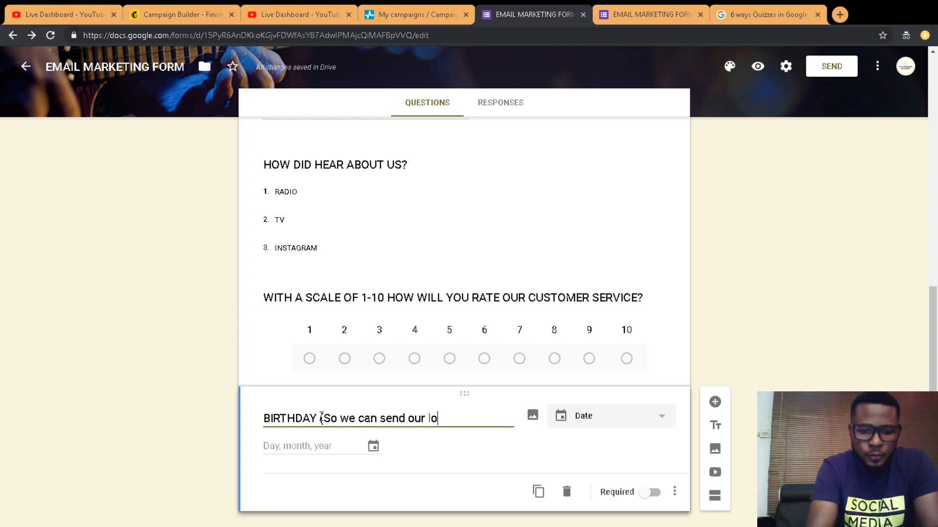
pyautogui.write('ve to you ')
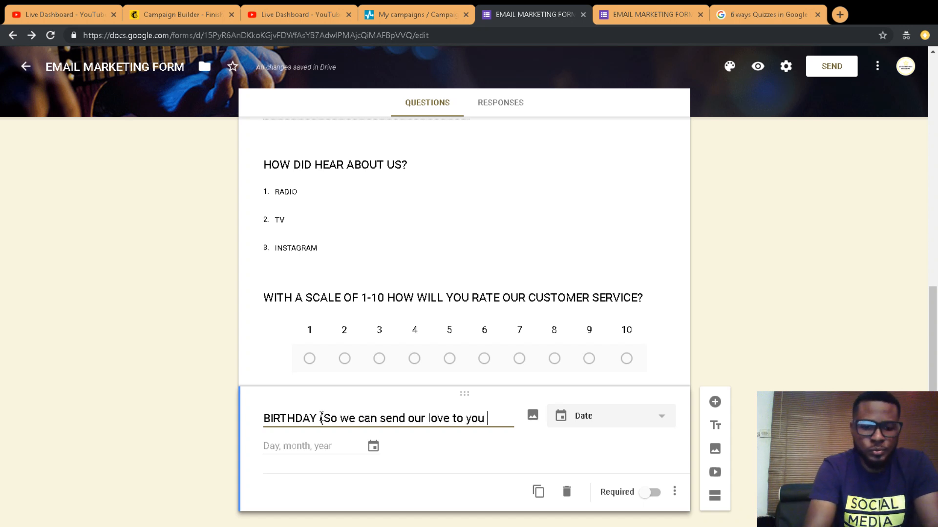
pyautogui.write('on your')
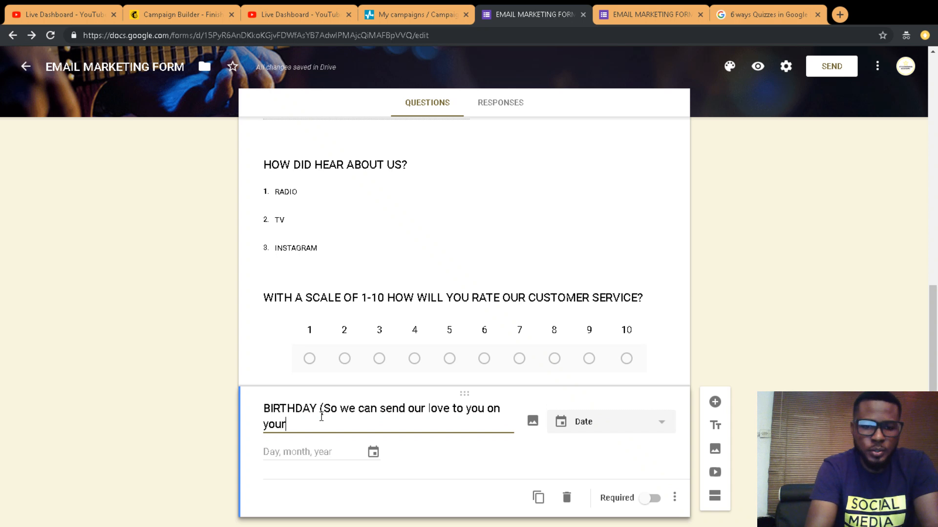
pyautogui.write(' birth')
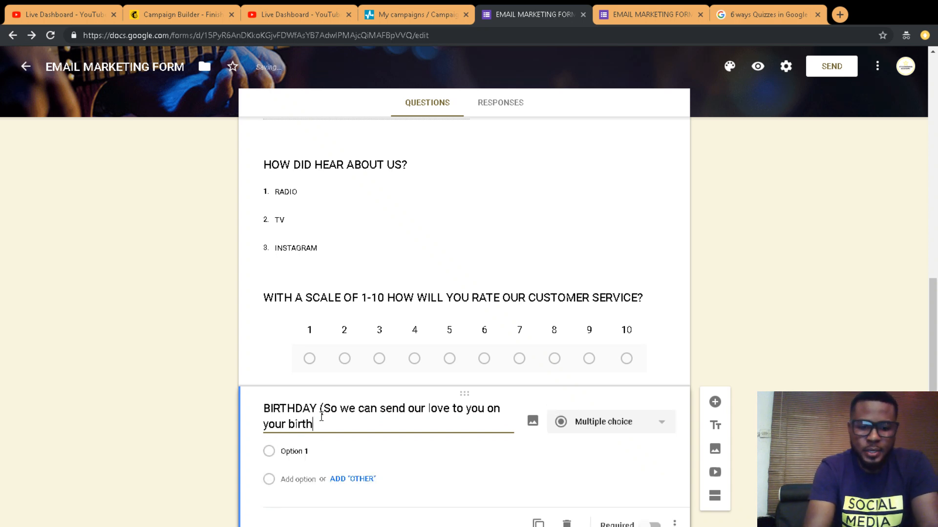
pyautogui.write('day)')
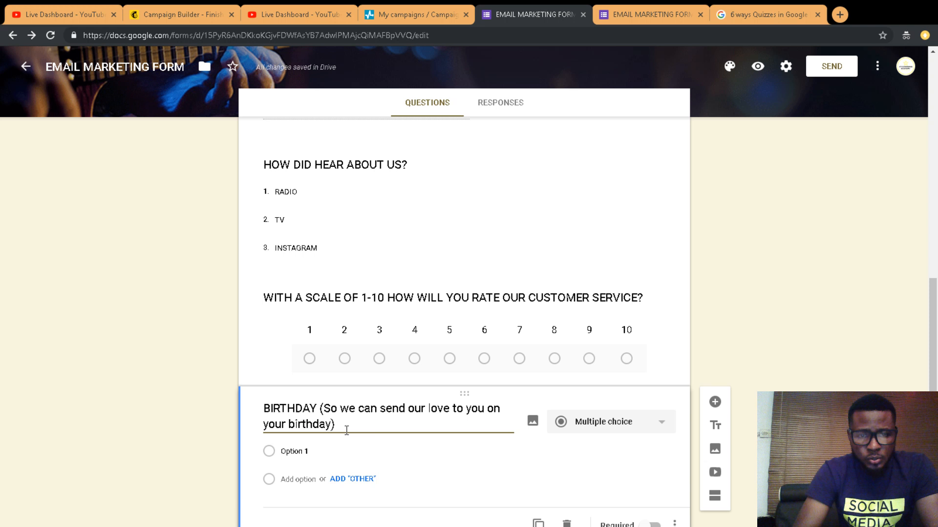
pyautogui.click(579, 421)
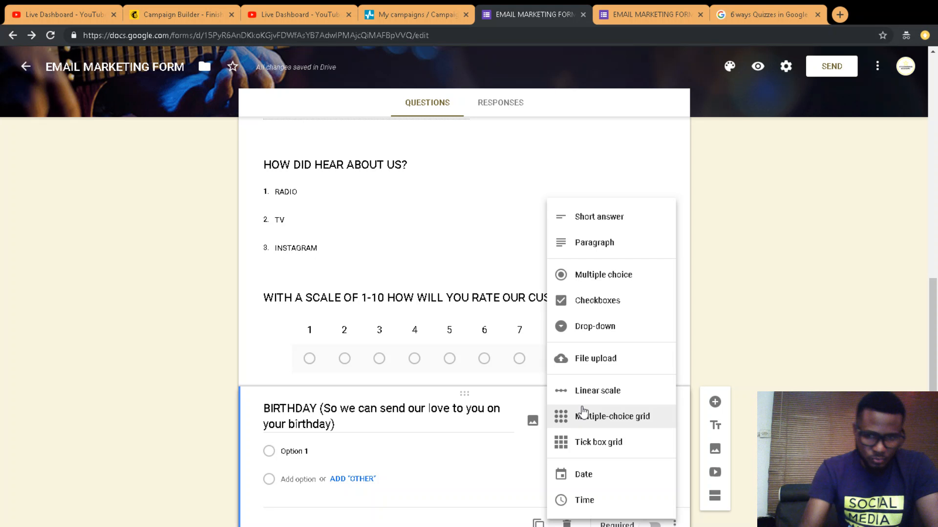
pyautogui.click(583, 474)
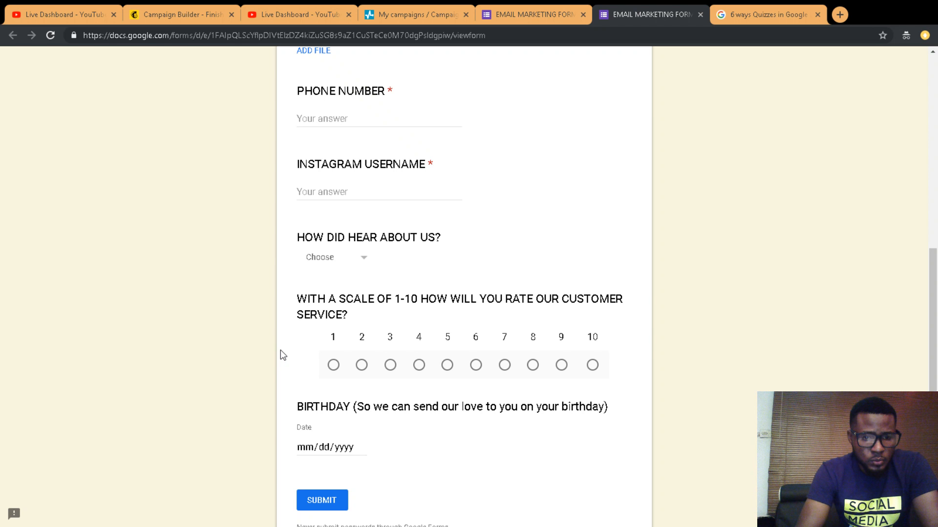
# Step: Try the birthday date field in the live form, then go back to the editor
pyautogui.click(358, 448)
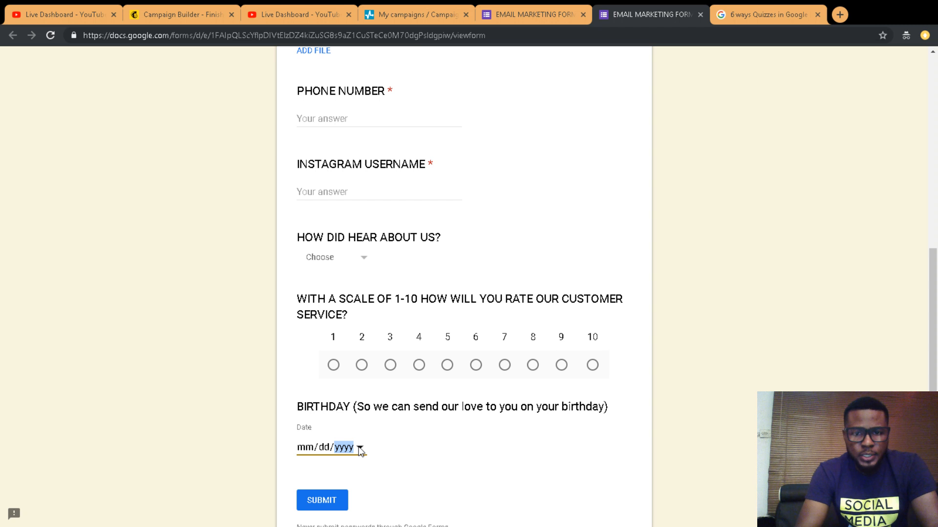
pyautogui.click(519, 18)
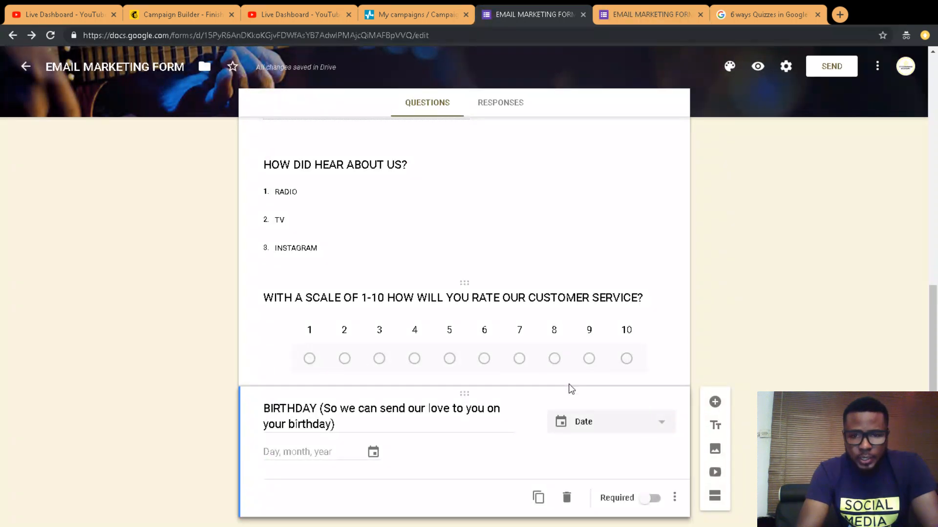
# Step: Add a Time question titled 'when come to the office for pick up?' below BIRTHDAY
pyautogui.click(715, 402)
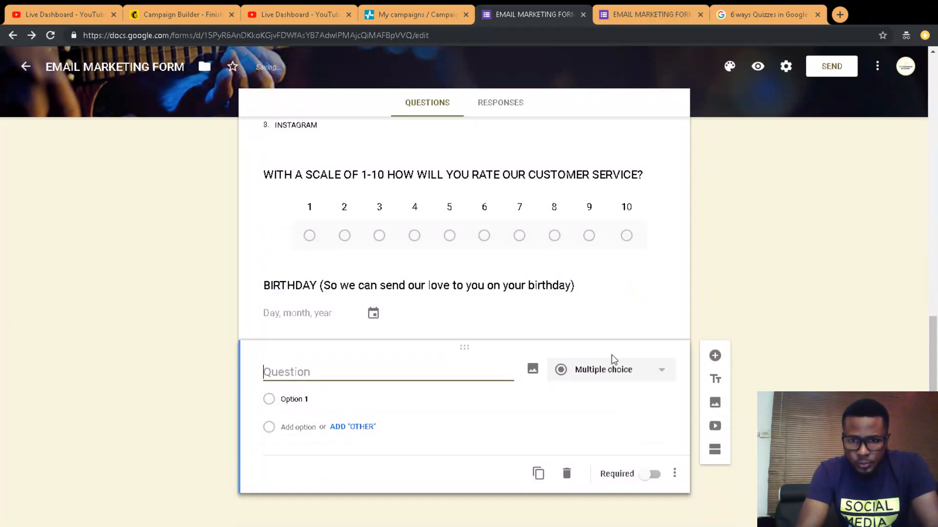
pyautogui.click(613, 375)
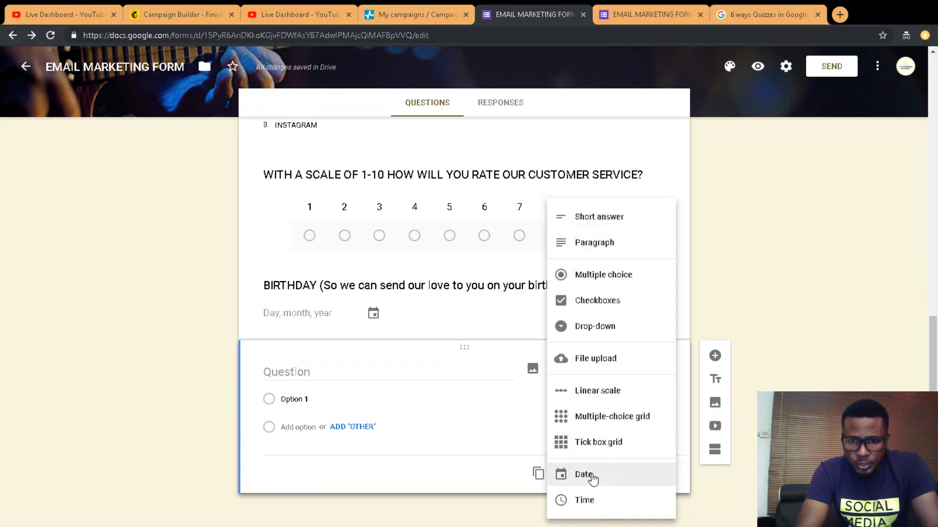
pyautogui.click(585, 503)
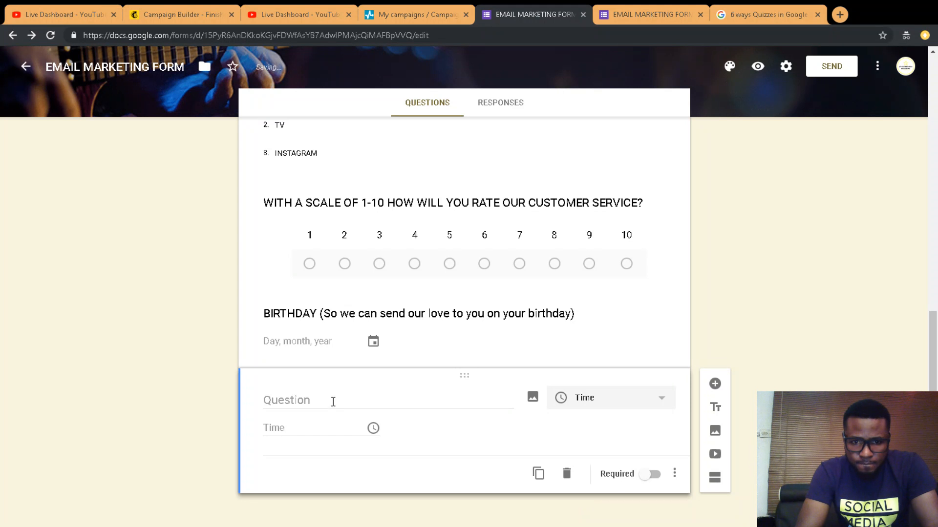
pyautogui.click(333, 401)
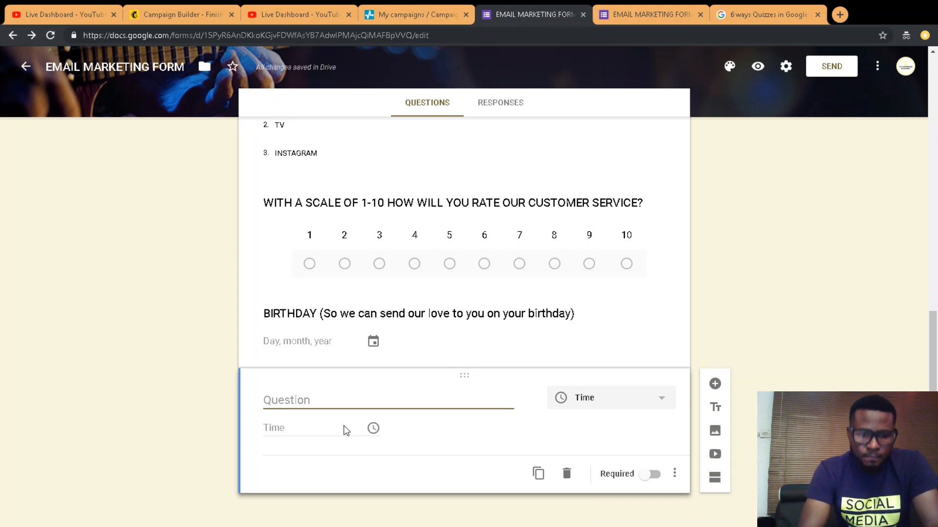
pyautogui.write('when c')
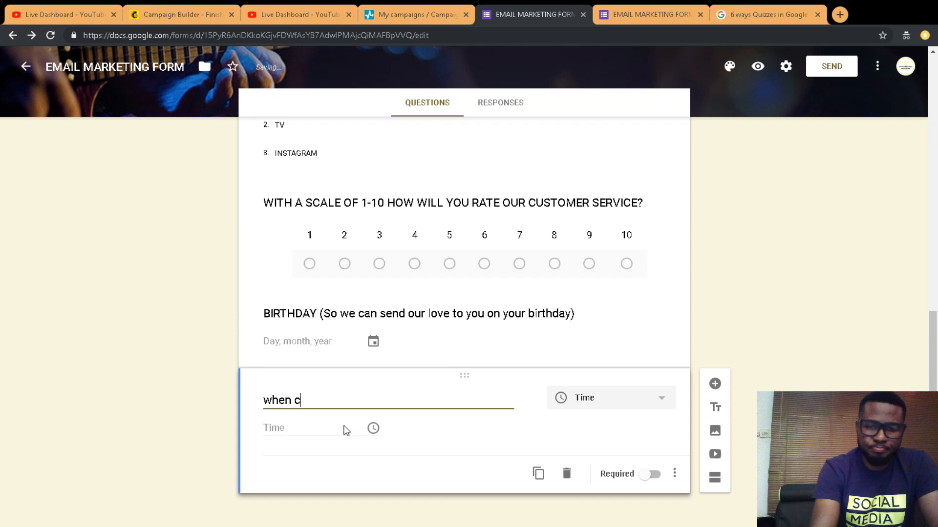
pyautogui.write('ome to th')
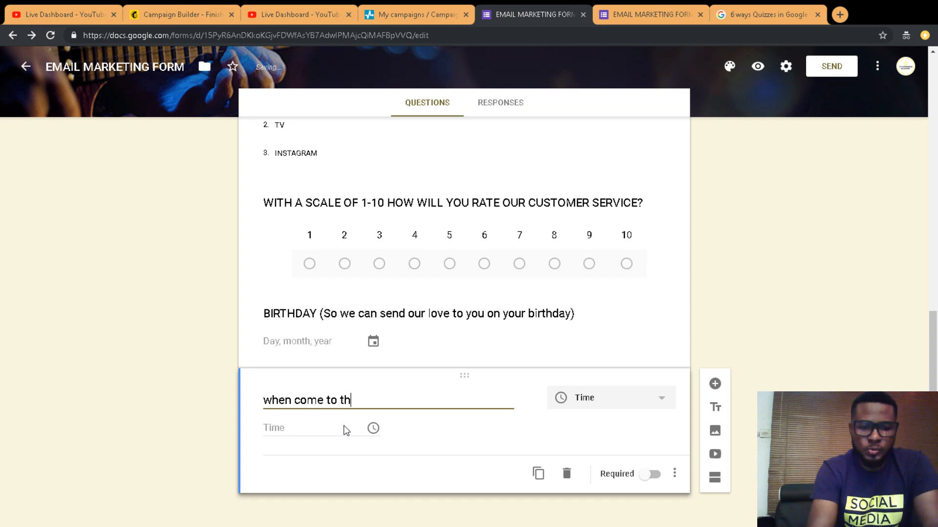
pyautogui.write('e office')
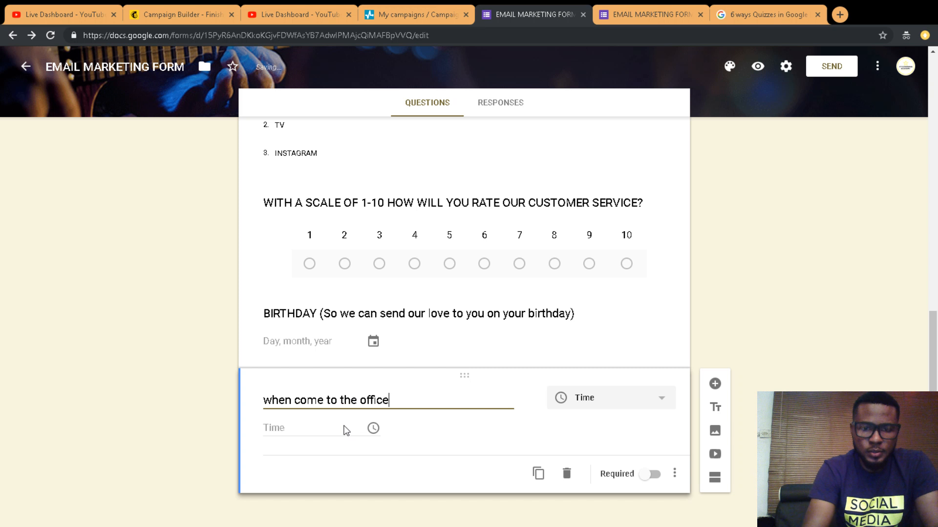
pyautogui.write(' fo')
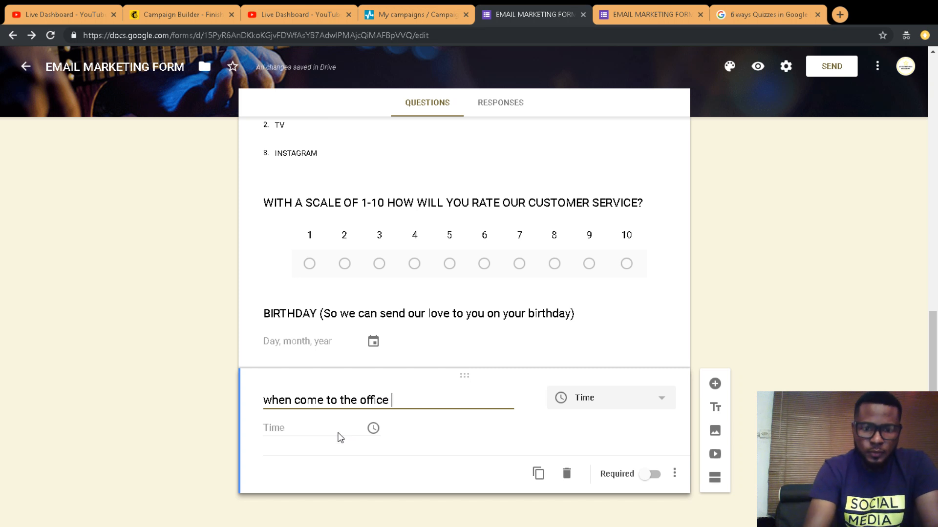
pyautogui.write('r pic')
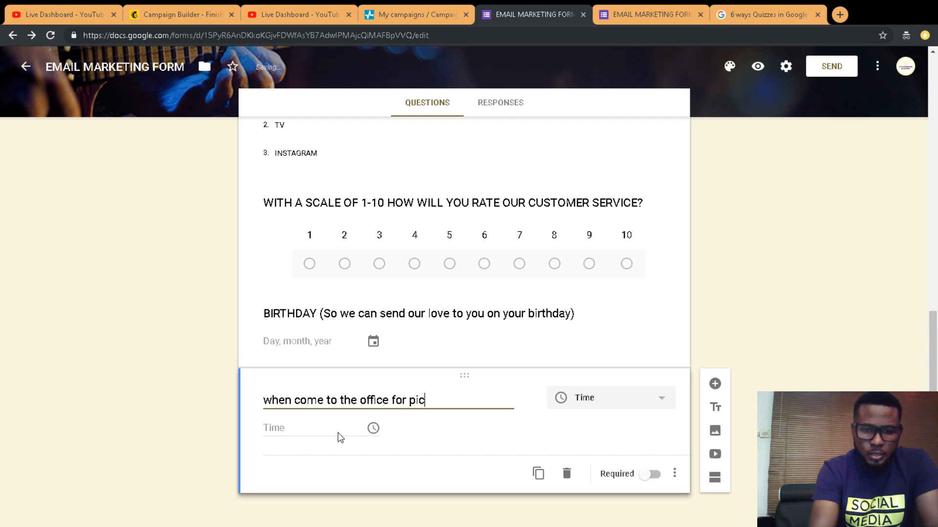
pyautogui.write('k up?')
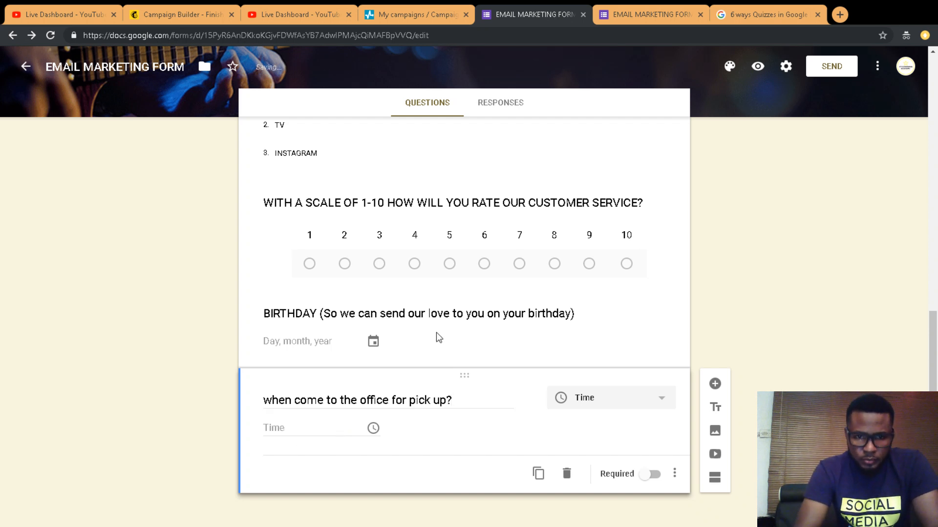
pyautogui.click(659, 22)
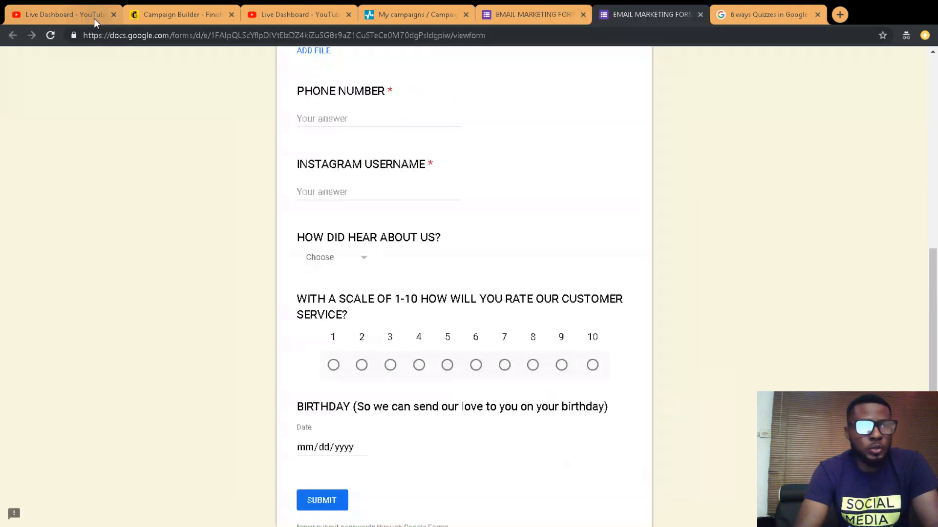
# Step: Reload the live form and enter 20:20 in the pick-up time question
pyautogui.click(51, 36)
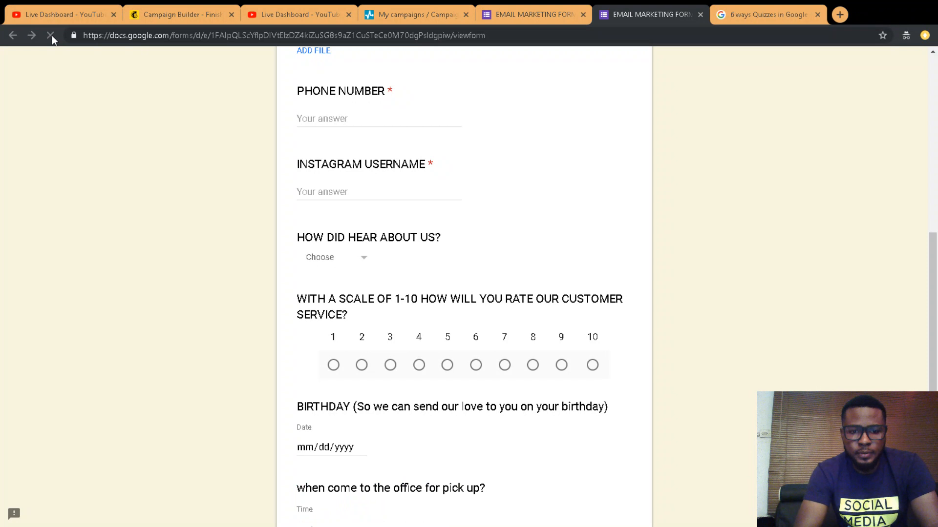
pyautogui.scroll(-4, 303, 312)
pyautogui.click(307, 335)
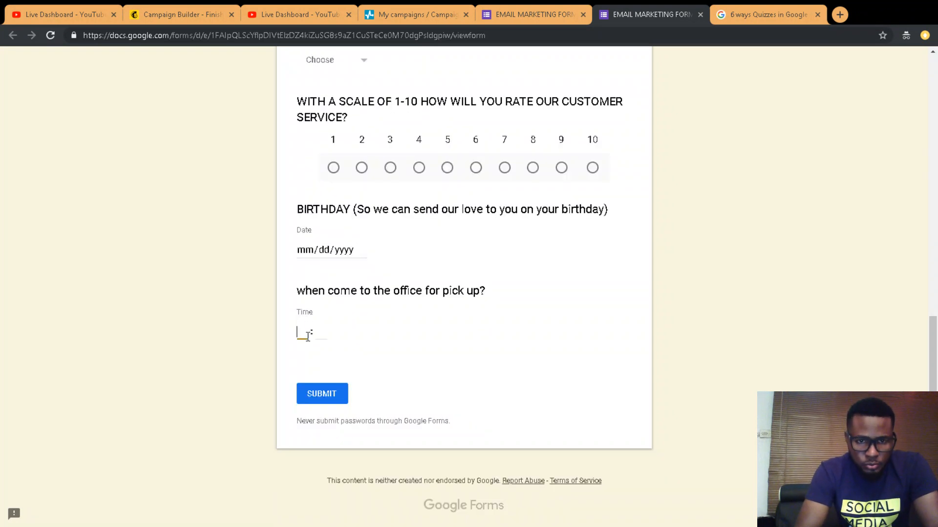
pyautogui.write('20')
pyautogui.click(322, 334)
pyautogui.write('20')
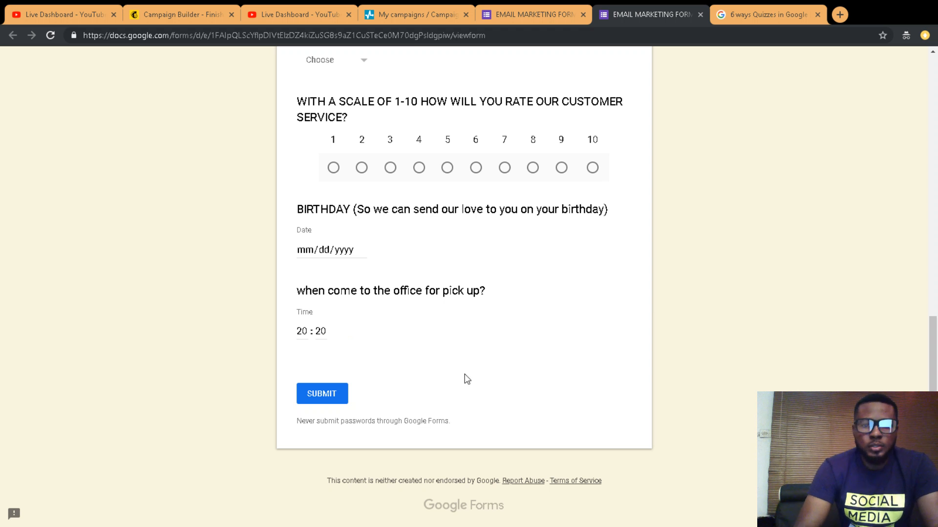
# Step: Check the Responses page showing 0 responses, then return to the Questions list
pyautogui.click(540, 13)
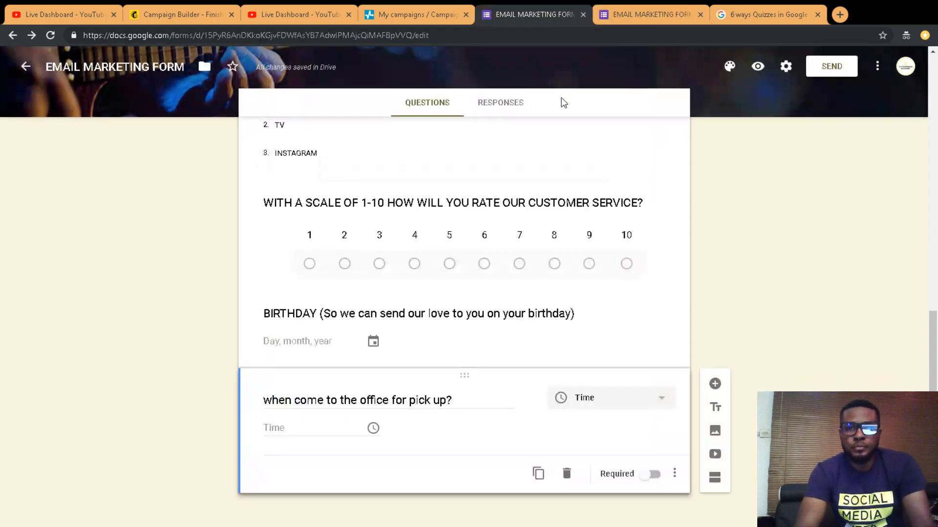
pyautogui.click(508, 105)
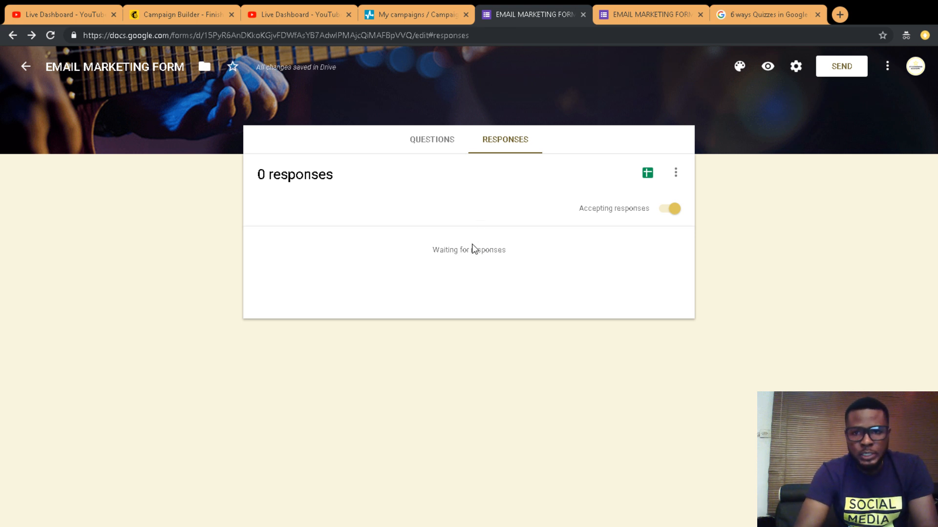
pyautogui.click(433, 143)
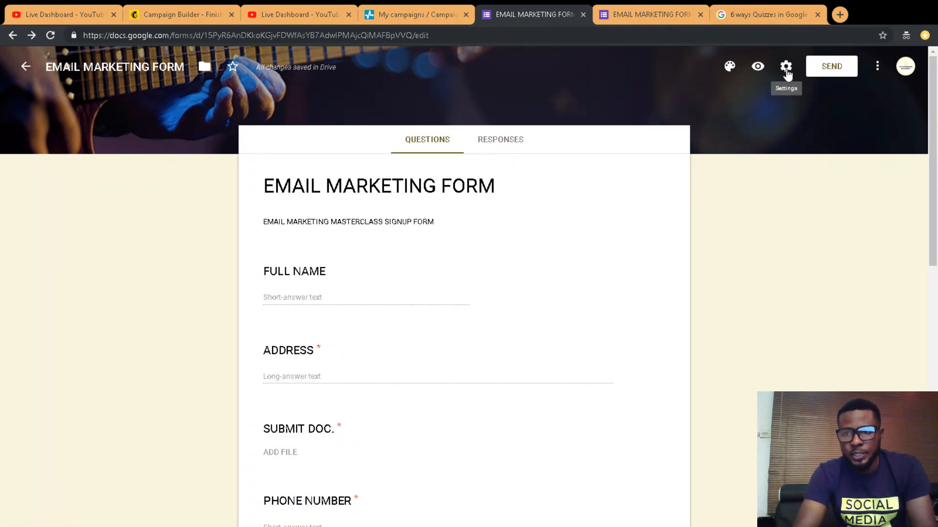
# Step: Open the form Settings and try Limit to 1 response, then switch it back off
pyautogui.click(785, 68)
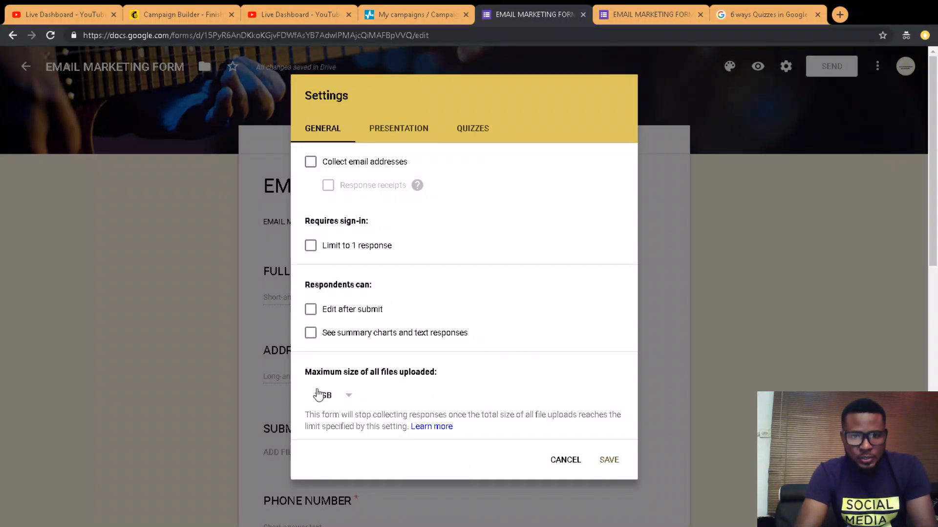
pyautogui.click(310, 246)
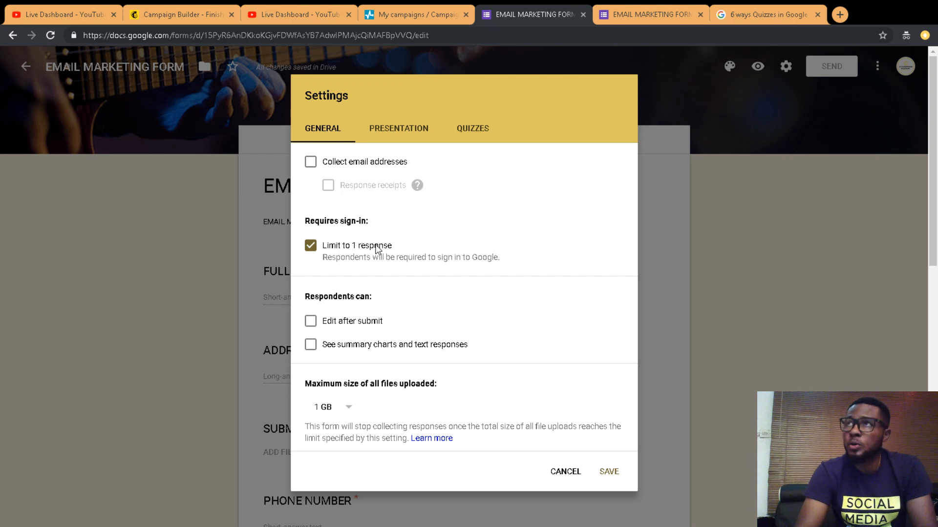
pyautogui.click(310, 247)
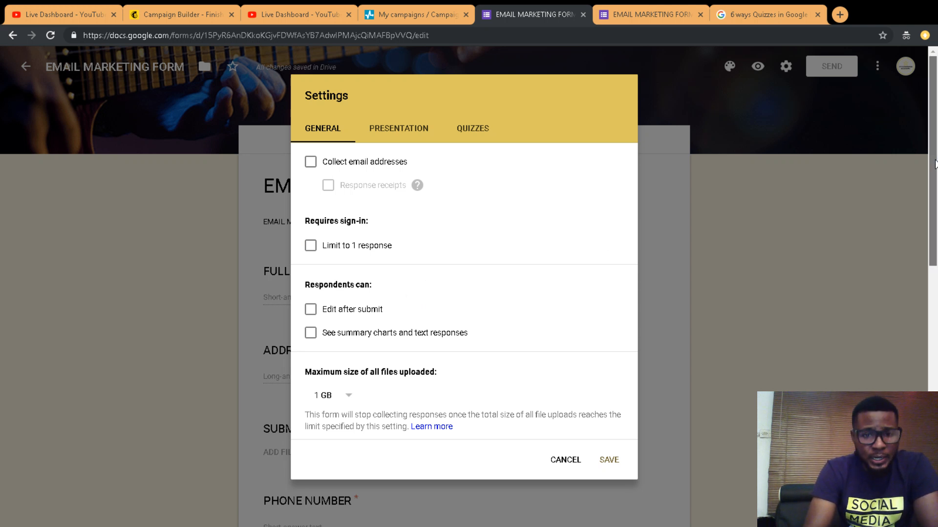
pyautogui.moveTo(935, 160); pyautogui.dragTo(934, 198)
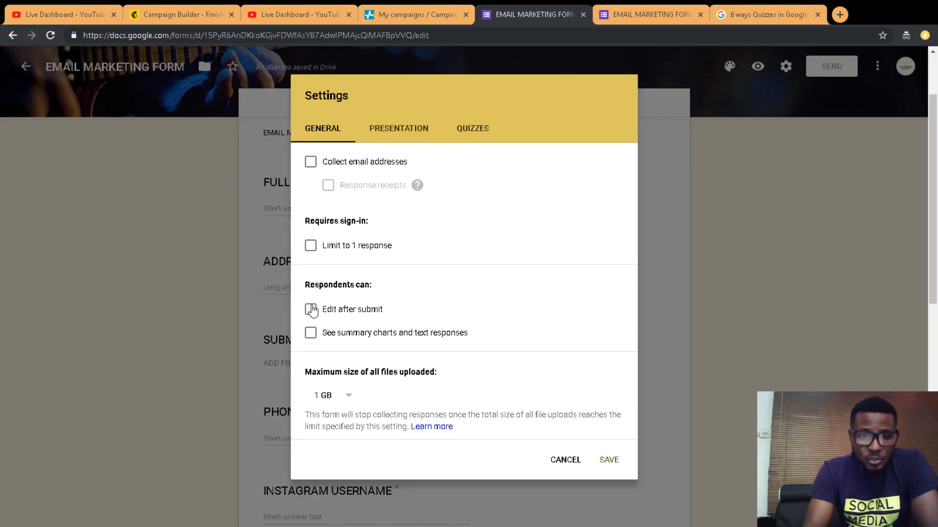
# Step: Leave summary charts off, keep the maximum upload size at 1 GB, and view Presentation settings
pyautogui.click(325, 336)
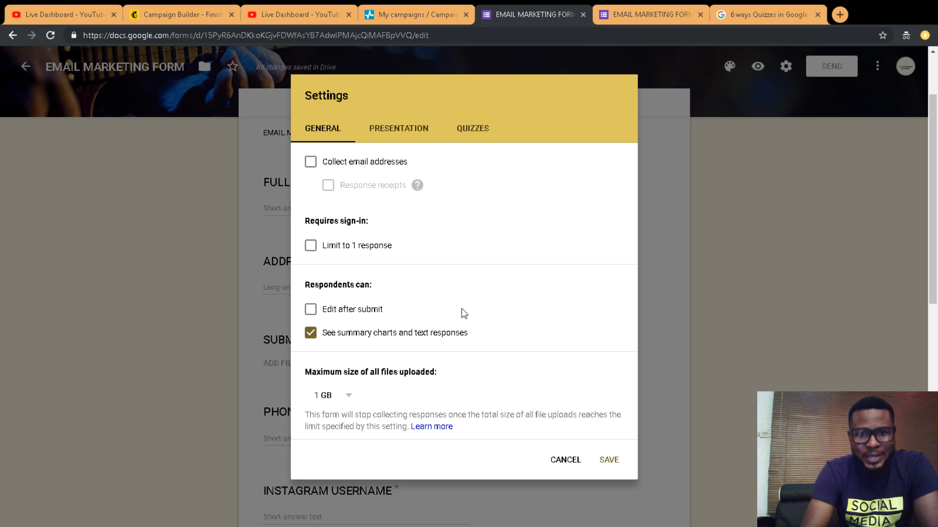
pyautogui.click(310, 334)
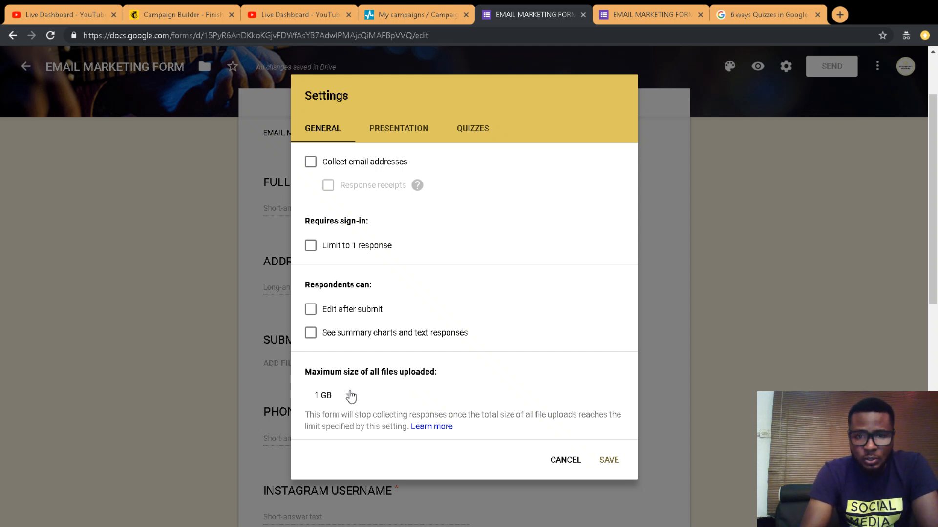
pyautogui.click(332, 397)
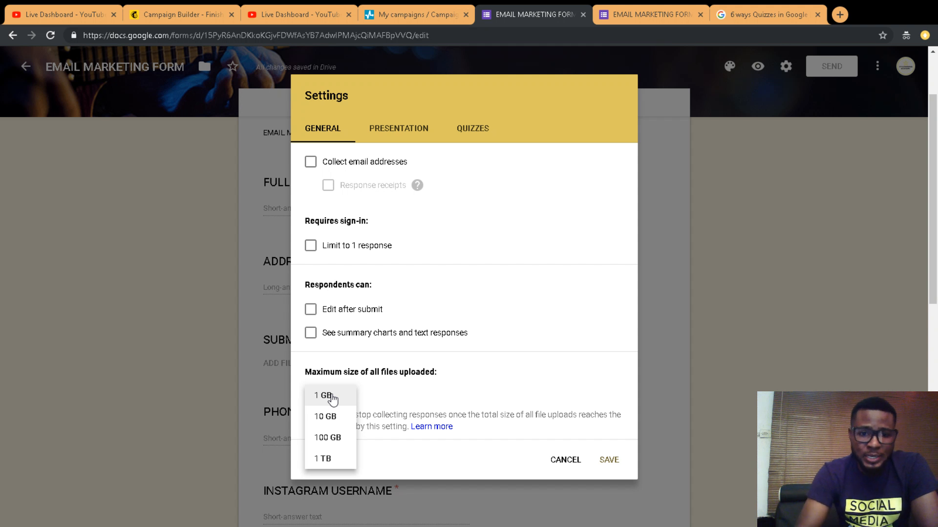
pyautogui.click(380, 371)
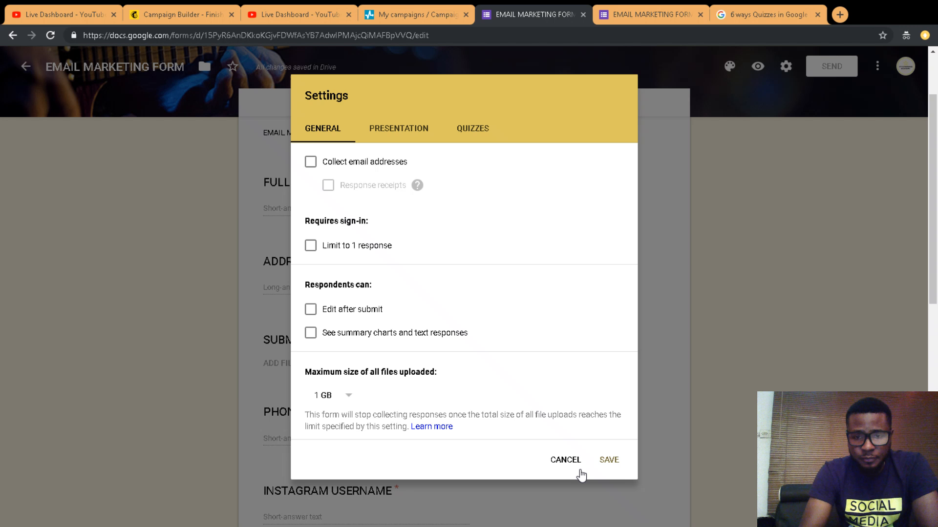
pyautogui.click(409, 127)
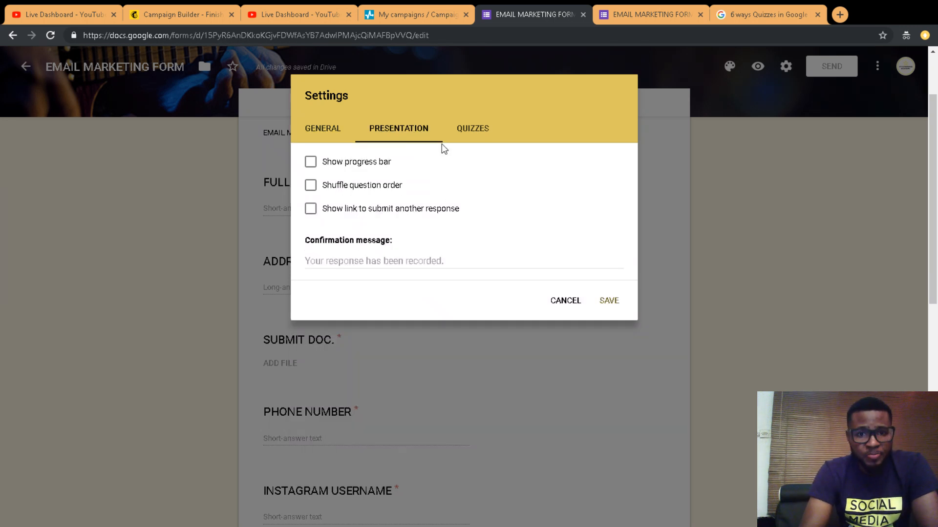
# Step: Turn on Show progress bar, edit the confirmation message, and bring up the Send form dialog
pyautogui.click(310, 162)
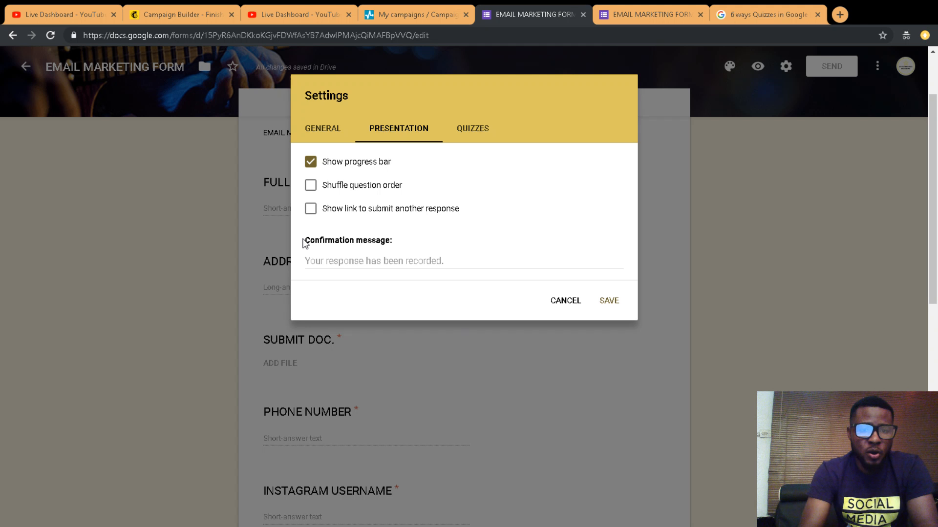
pyautogui.click(347, 262)
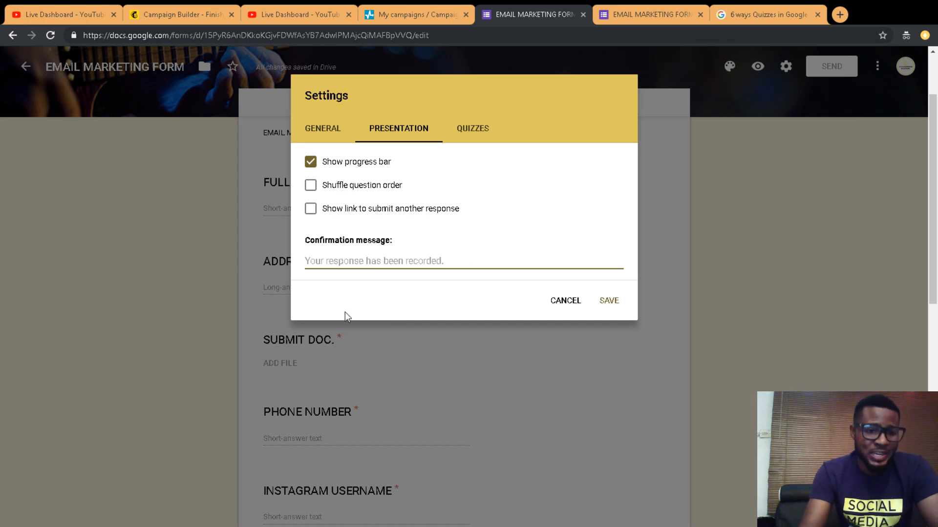
pyautogui.click(315, 266)
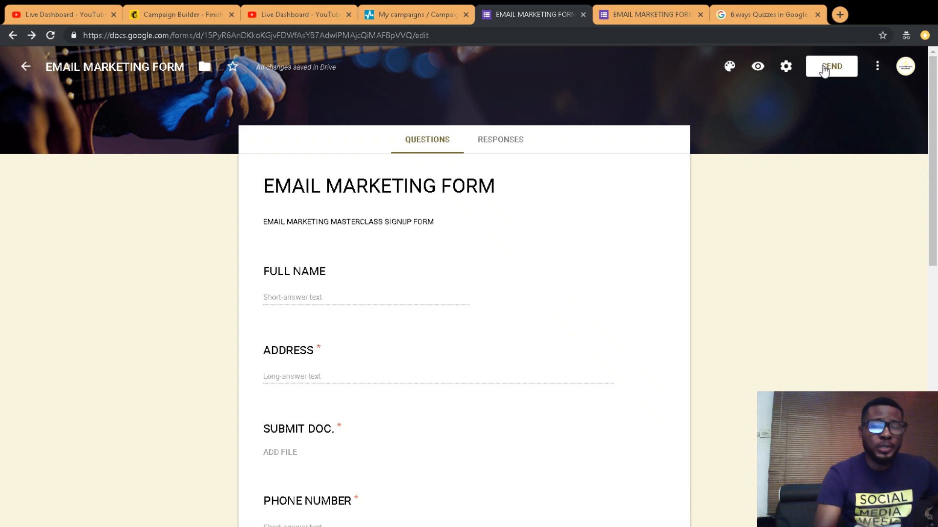
pyautogui.click(824, 70)
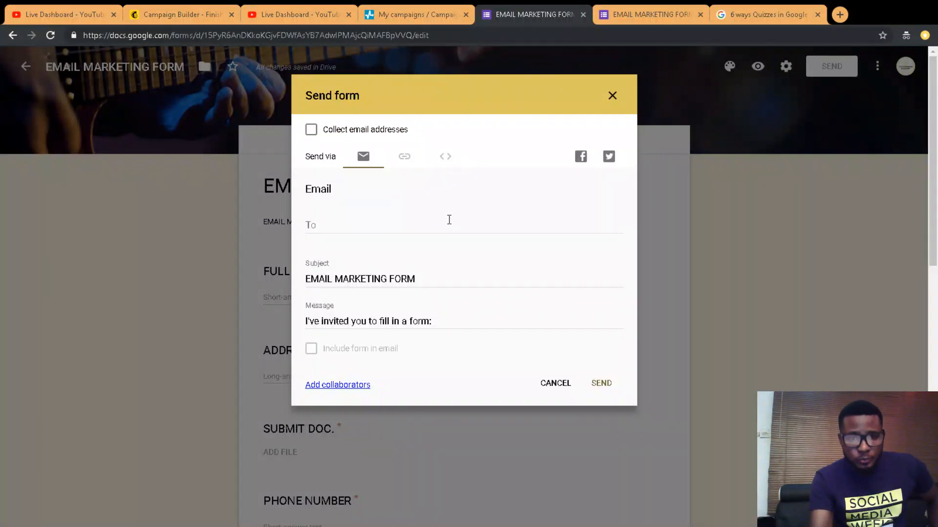
# Step: Enter the recipient's Gmail address in the To field, then switch to sending via link
pyautogui.click(343, 226)
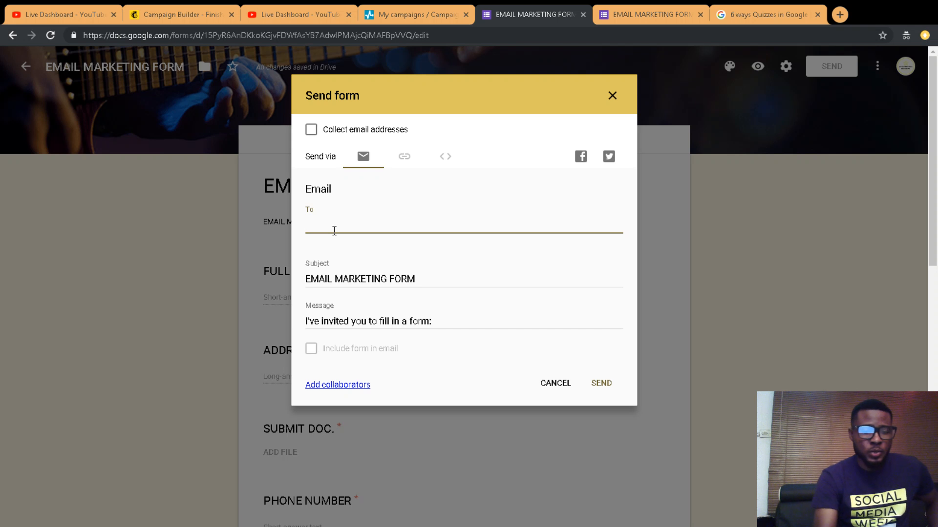
pyautogui.write('b')
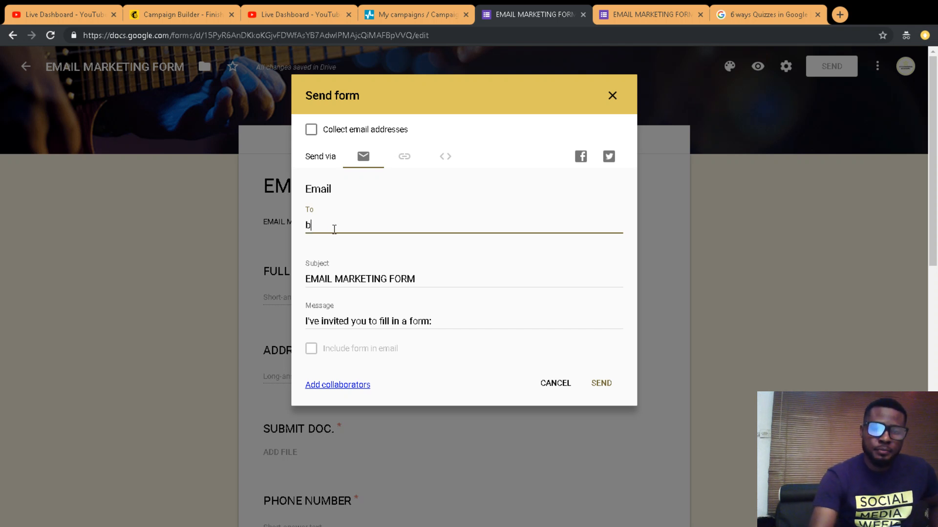
pyautogui.write('i')
pyautogui.press('BackSpace')
pyautogui.press('BackSpace')
pyautogui.write('vh')
pyautogui.press('BackSpace')
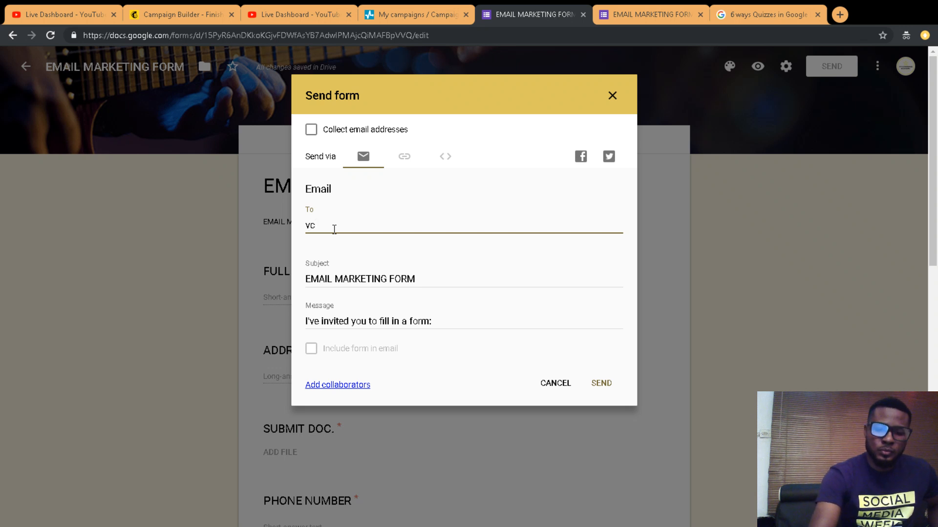
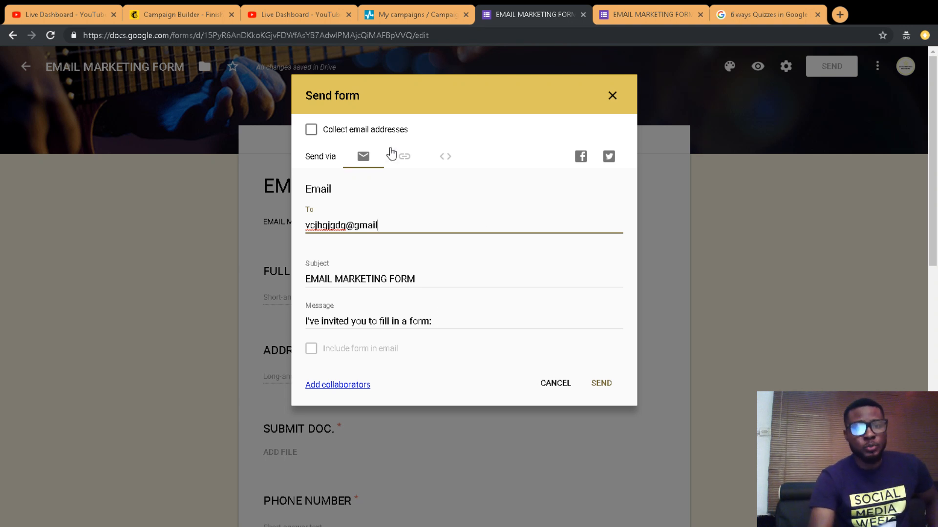
pyautogui.click(404, 156)
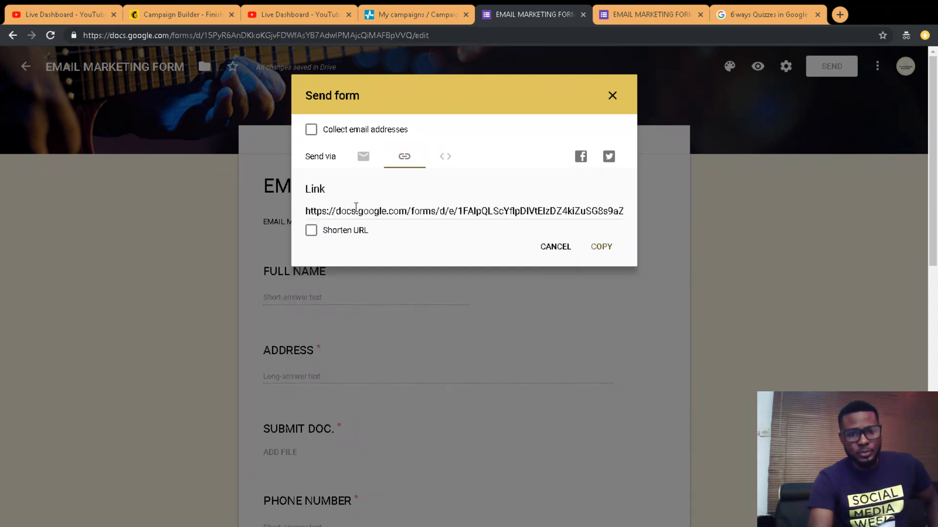
# Step: Shorten and copy the form URL, confirm it loads the live form in another tab
pyautogui.click(311, 230)
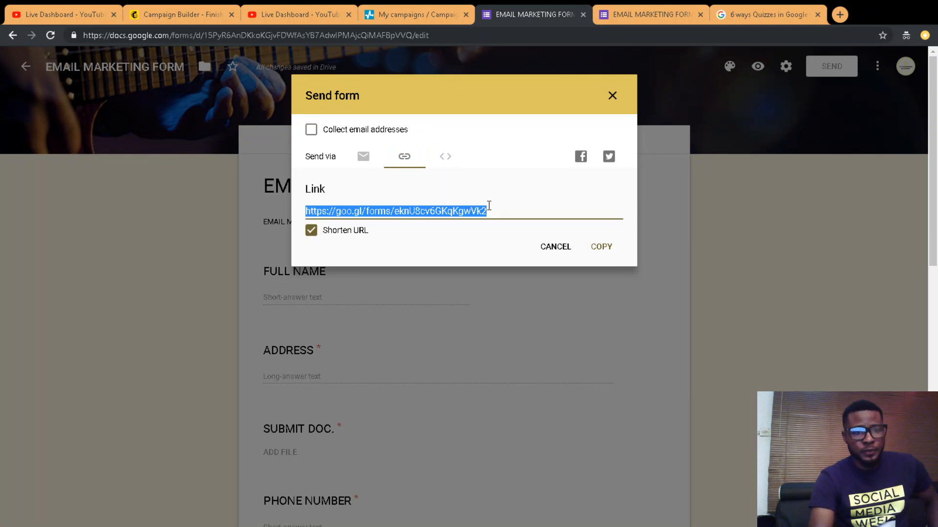
pyautogui.click(600, 246)
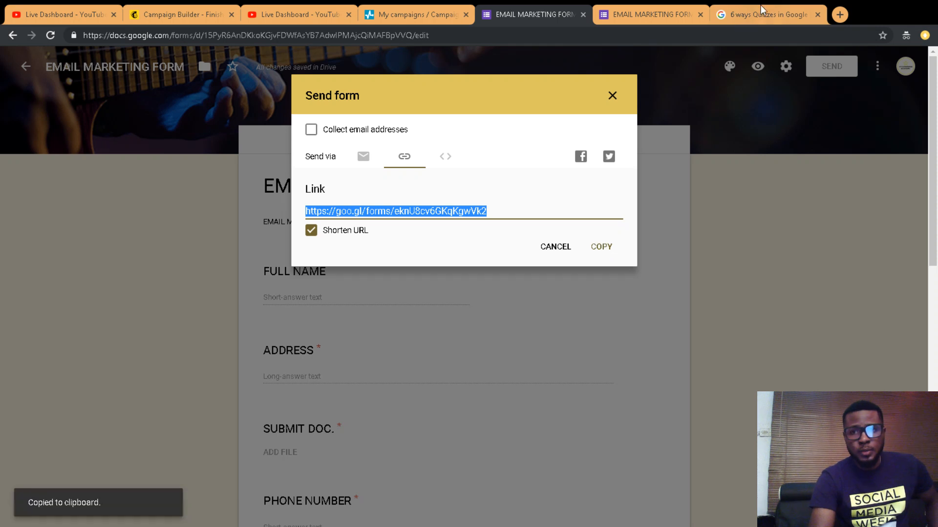
pyautogui.click(766, 15)
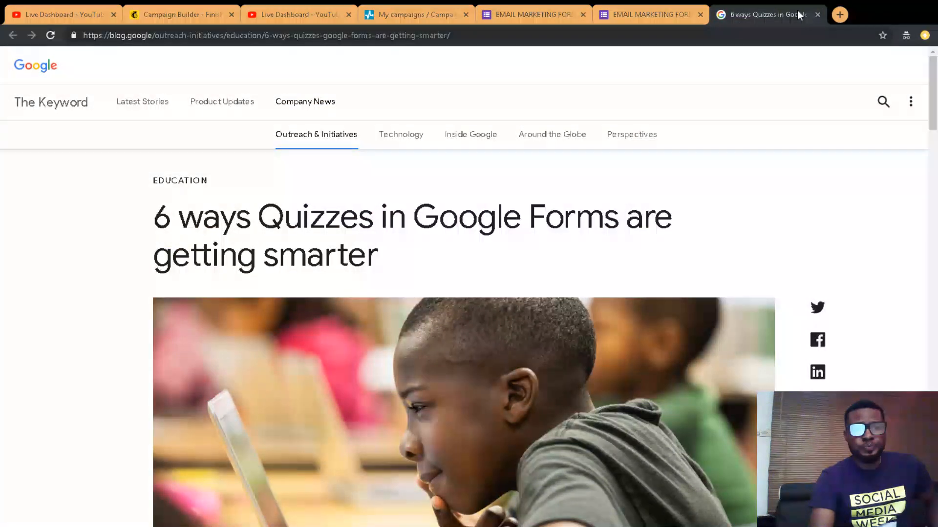
pyautogui.click(762, 35)
pyautogui.hotkey('ctrl', 'v')
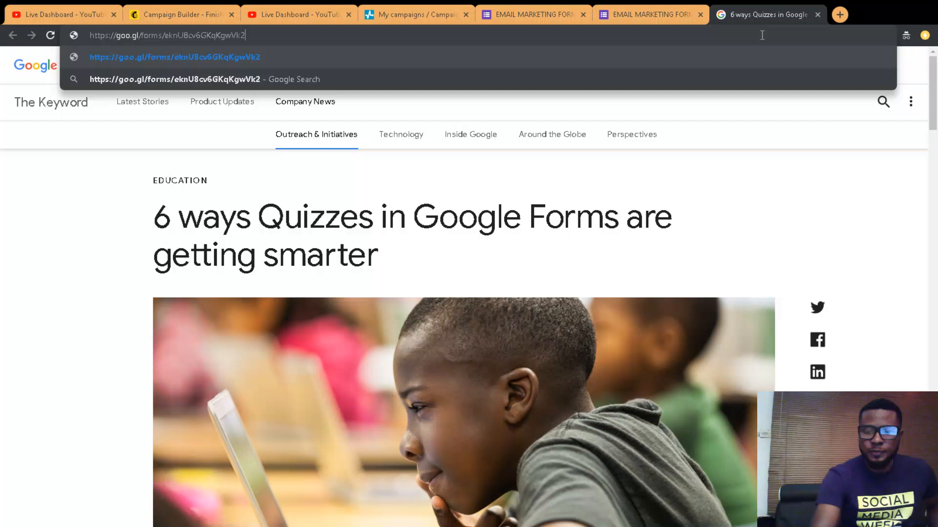
pyautogui.press('Return')
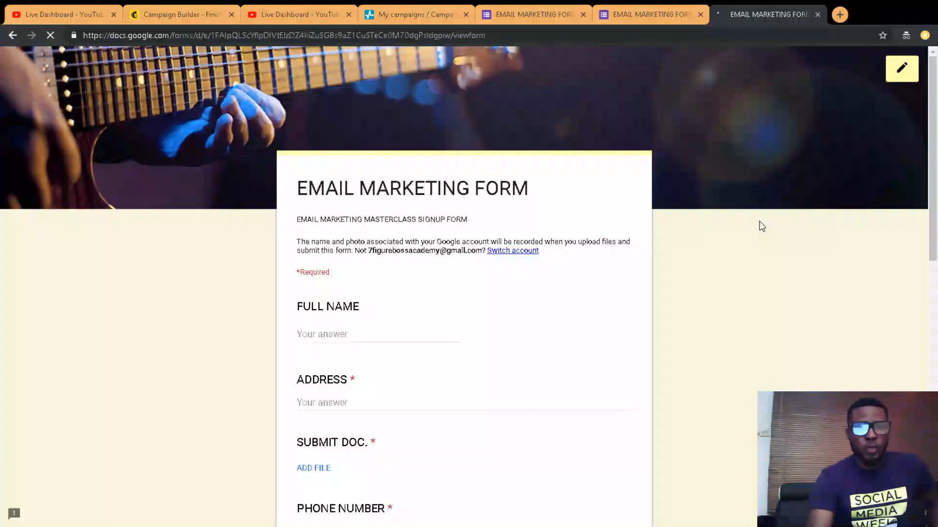
pyautogui.click(618, 13)
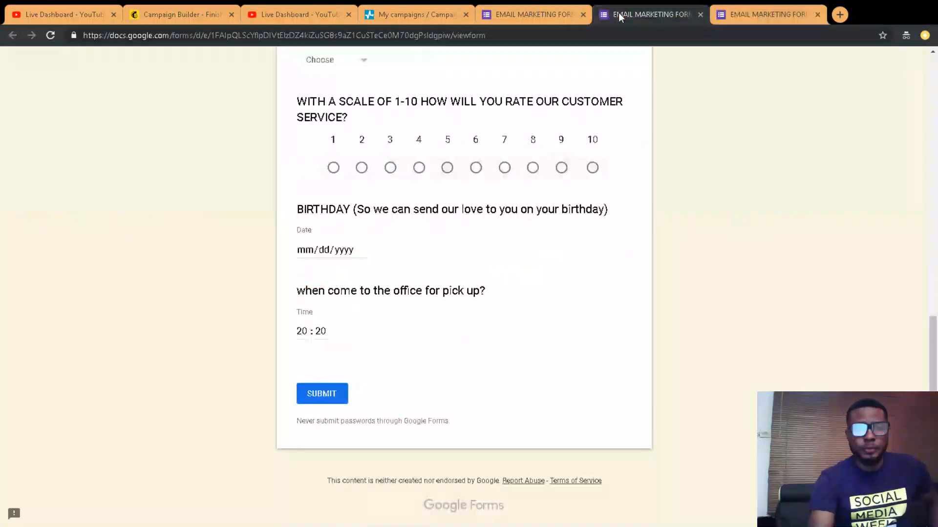
pyautogui.click(512, 15)
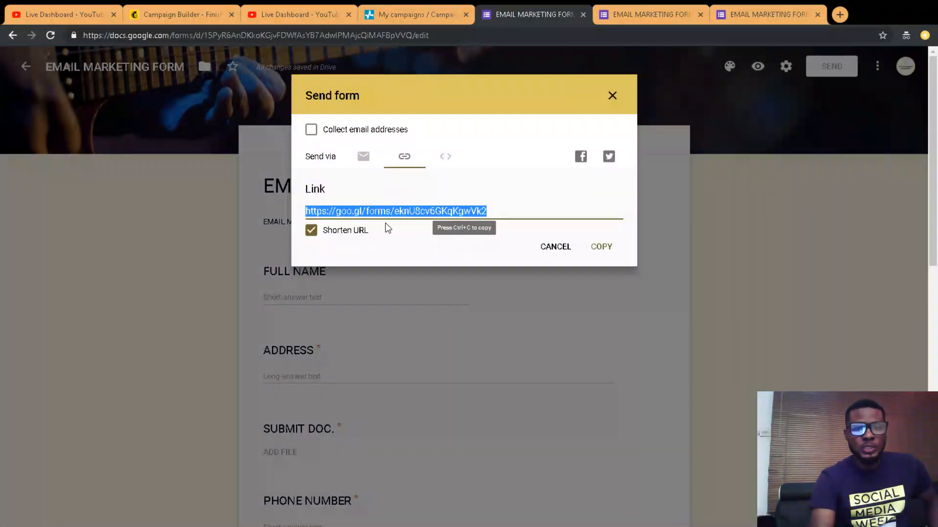
# Step: Paste the shortened goo.gl link on a new first line of the email invitation message
pyautogui.click(361, 155)
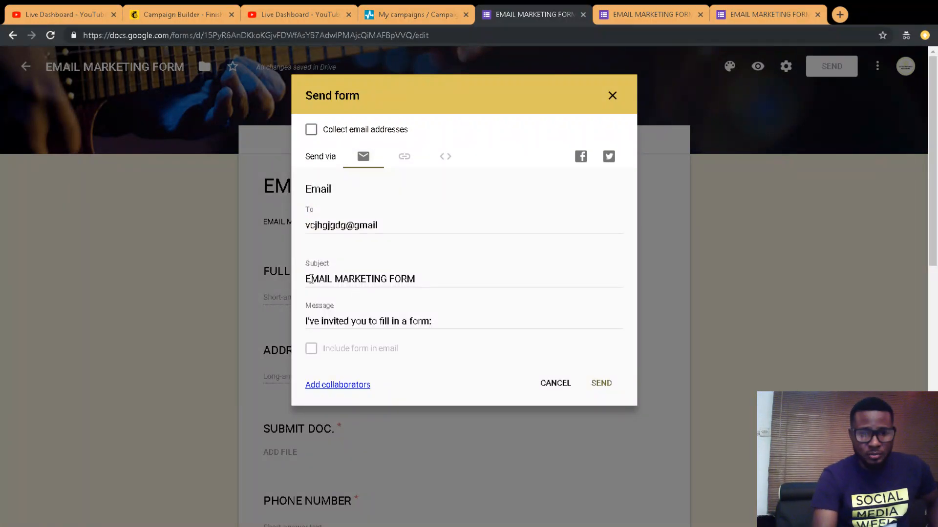
pyautogui.click(306, 322)
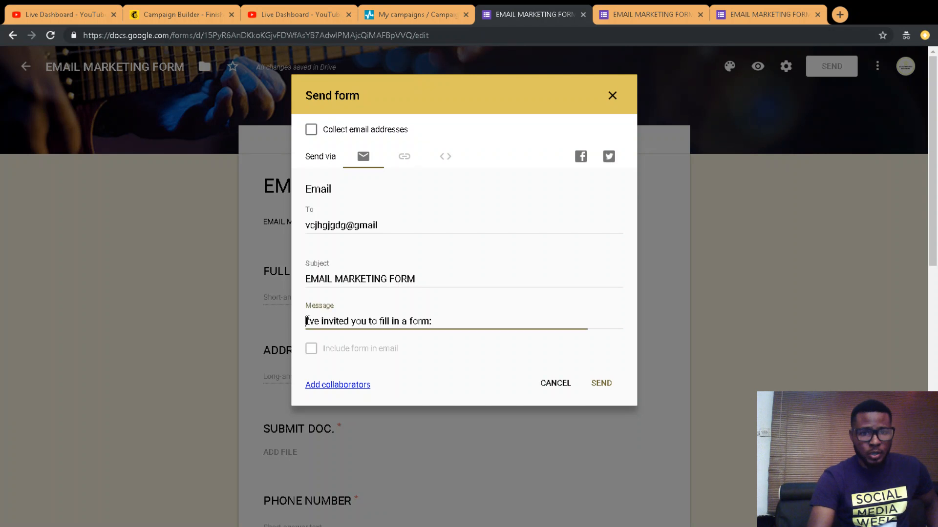
pyautogui.press('Return')
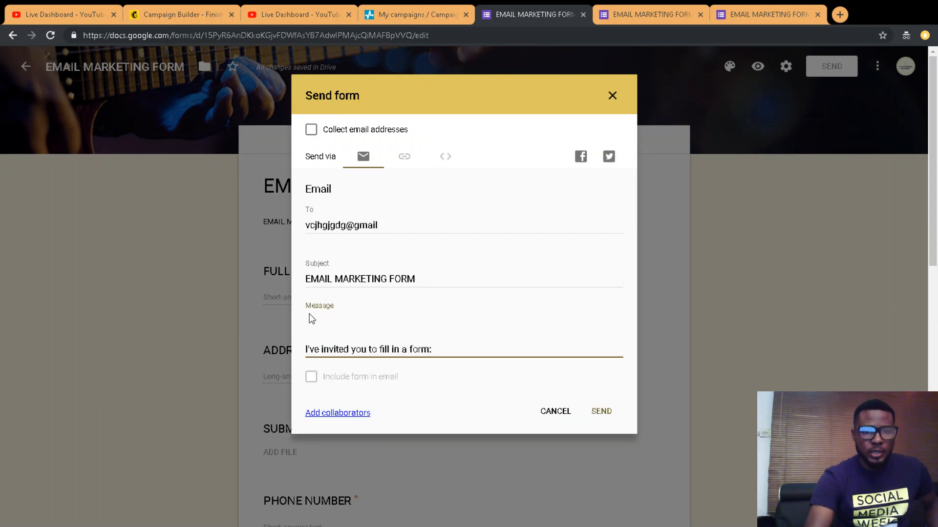
pyautogui.click(313, 322)
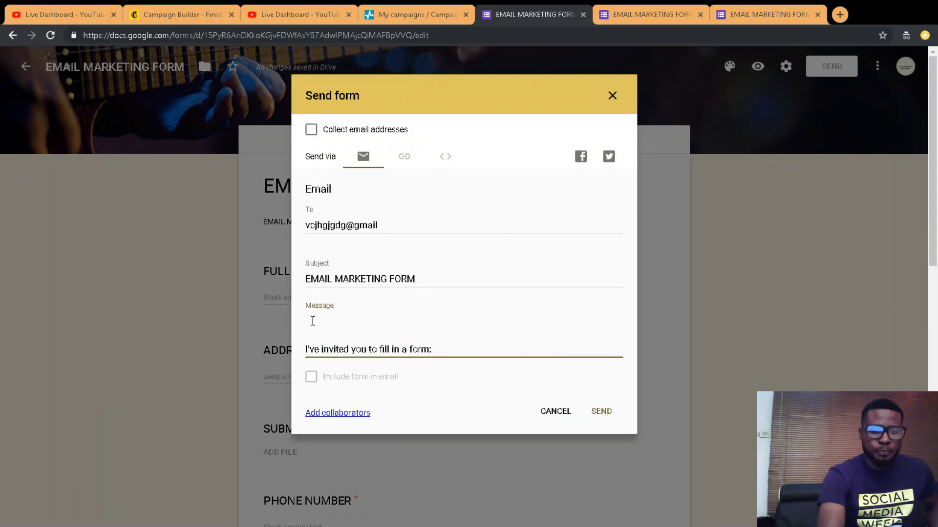
pyautogui.hotkey('ctrl', 'v')
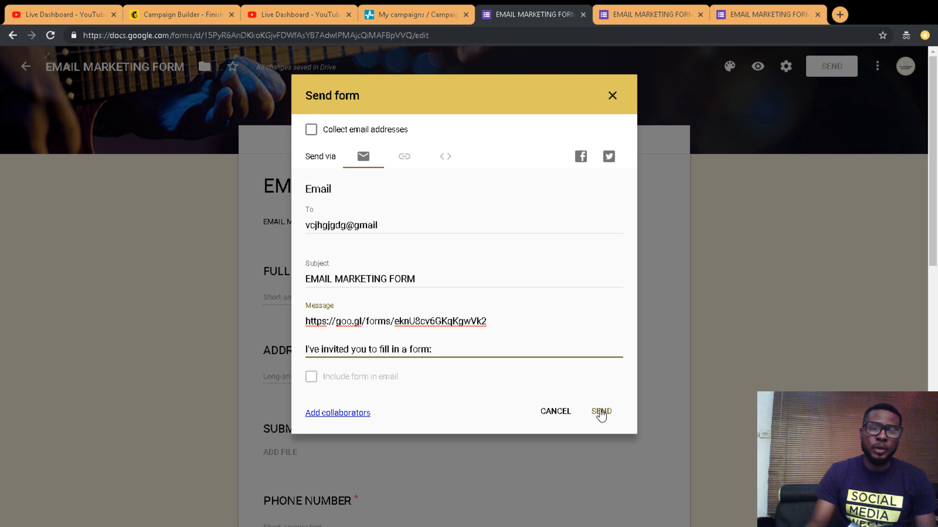
pyautogui.click(601, 413)
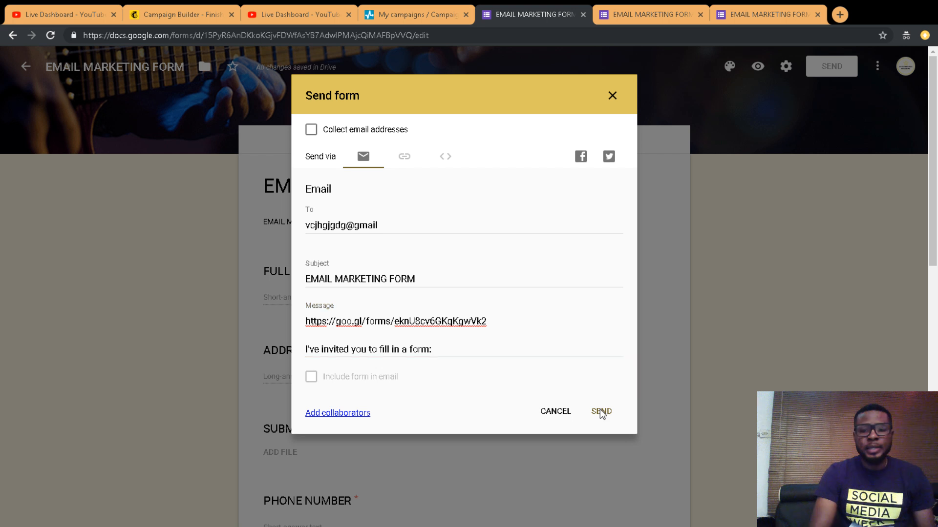
pyautogui.click(487, 324)
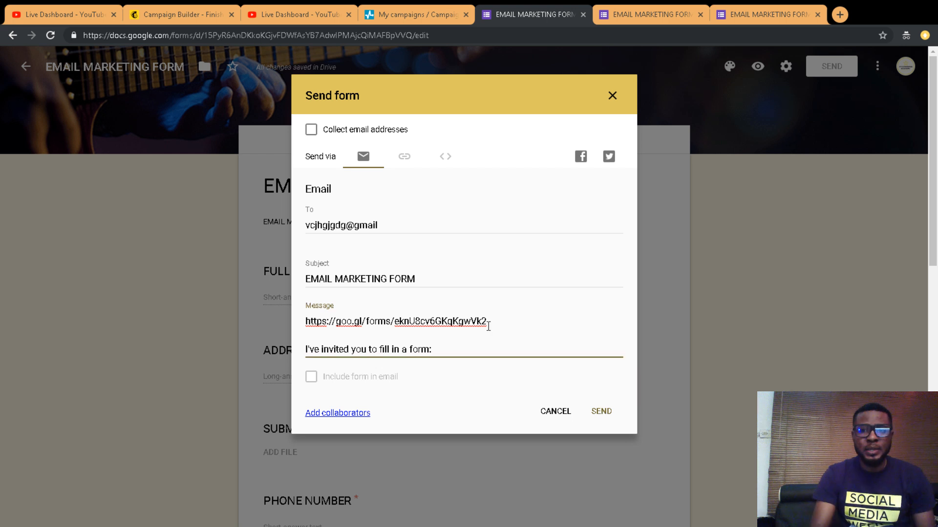
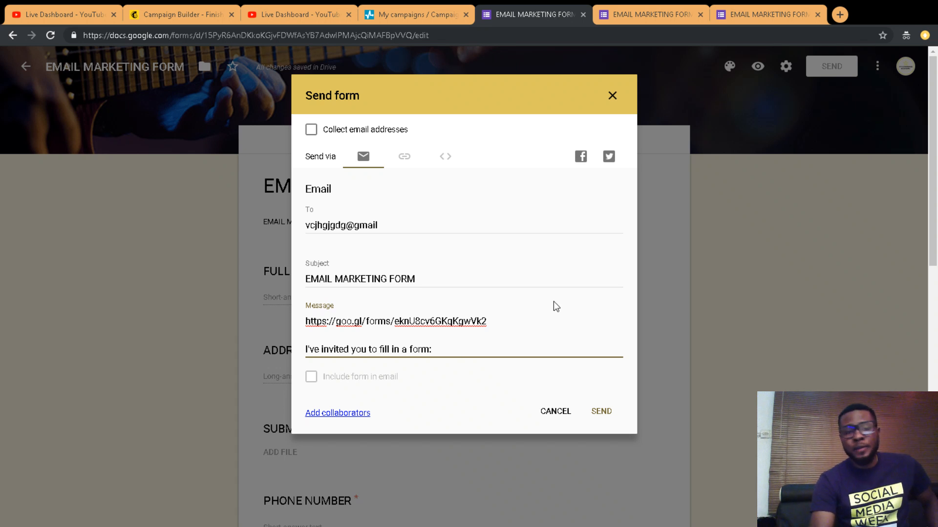
# Step: Cancel the Send form dialog without sending the invitation email
pyautogui.click(555, 412)
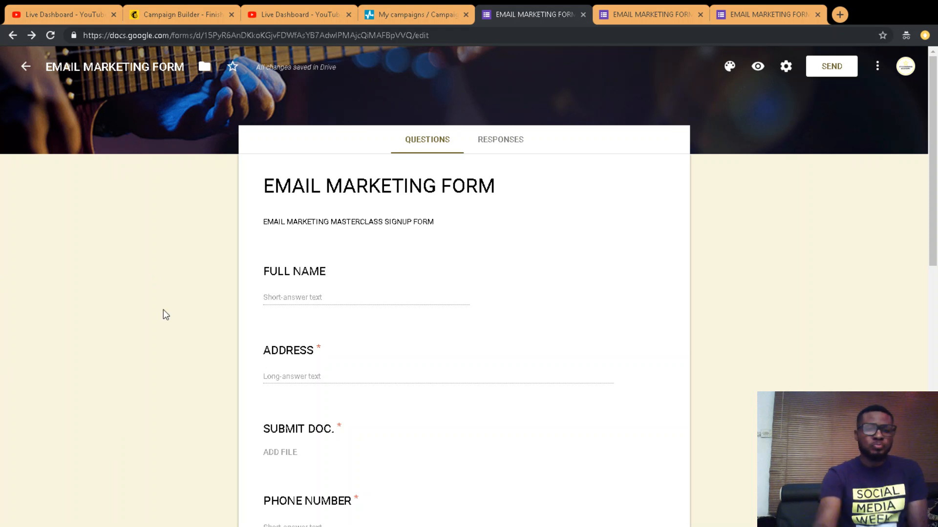
# Step: Leave the EMAIL MARKETING FORM editor for the Google Forms home page
pyautogui.click(28, 67)
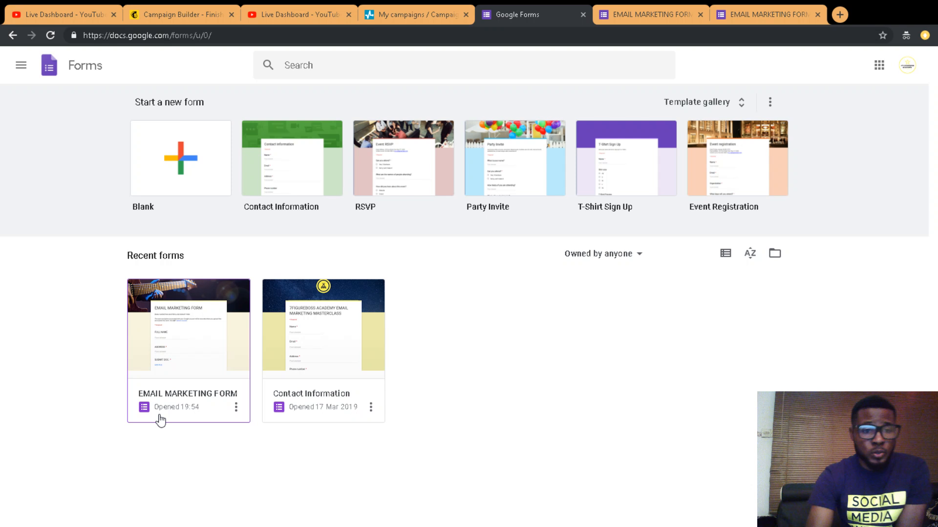
# Step: Open the Contact Information form, with its 13 responses, from Recent forms
pyautogui.click(219, 356)
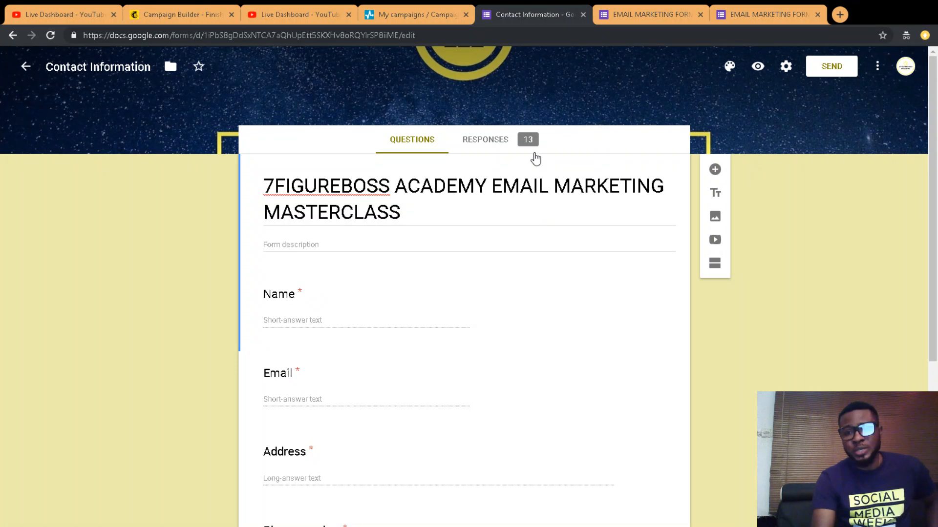
pyautogui.moveTo(934, 114)
pyautogui.mouseDown()
pyautogui.moveTo(935, 166)
pyautogui.moveTo(936, 124)
pyautogui.mouseUp()
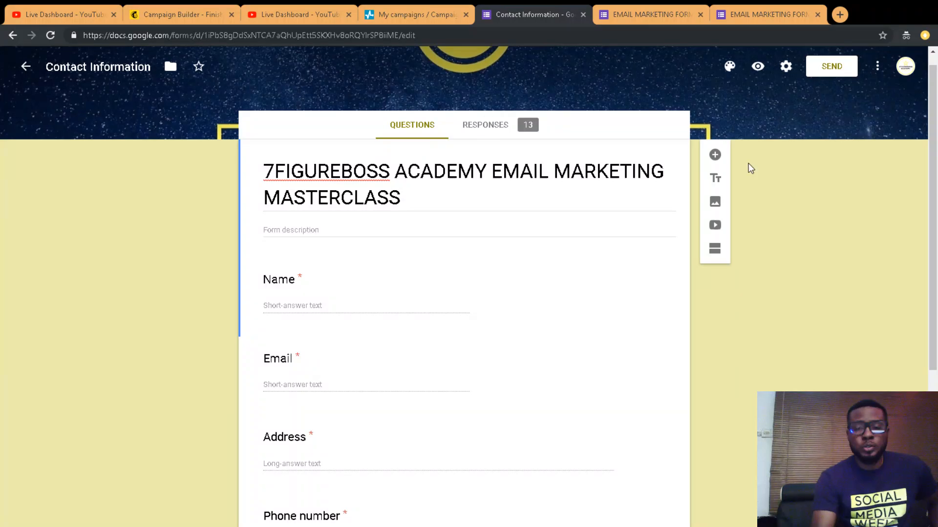
pyautogui.click(877, 69)
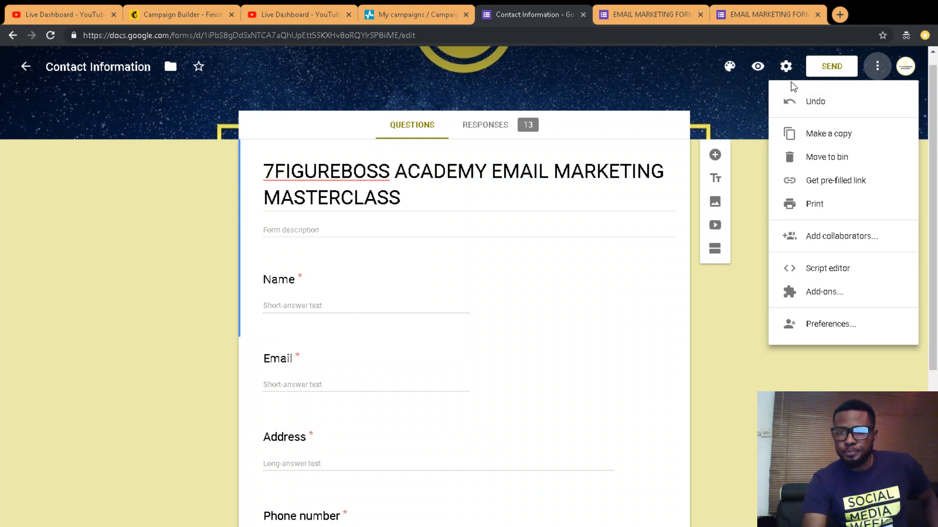
pyautogui.click(733, 89)
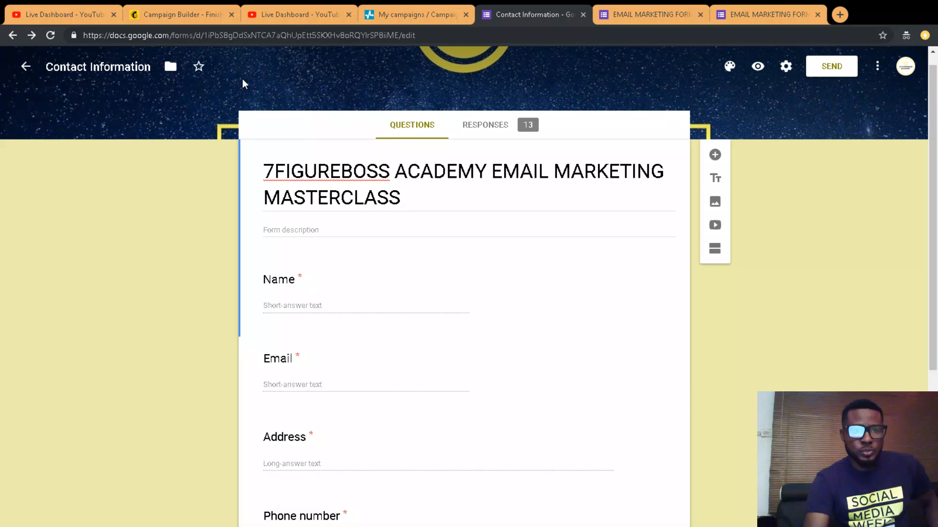
# Step: Go back to Forms home, listing EMAIL MARKETING FORM and Contact Information
pyautogui.click(26, 67)
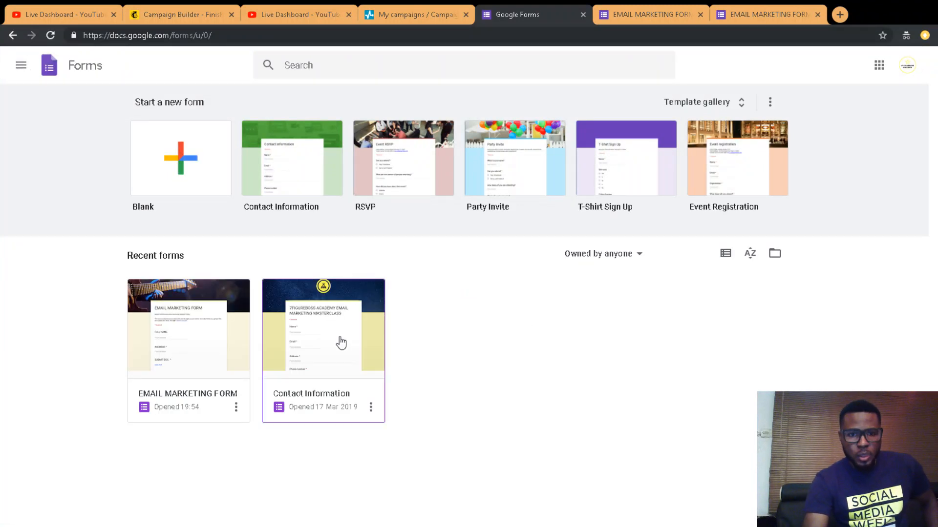
pyautogui.click(338, 337)
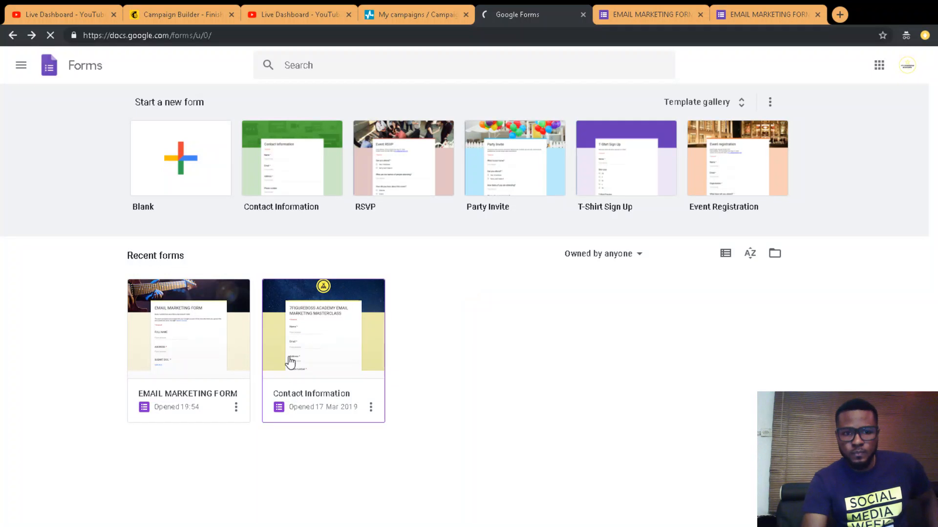
# Step: Show EMAIL MARKETING FORM's Responses tab (0 responses) and its response options menu
pyautogui.click(215, 355)
pyautogui.click(504, 141)
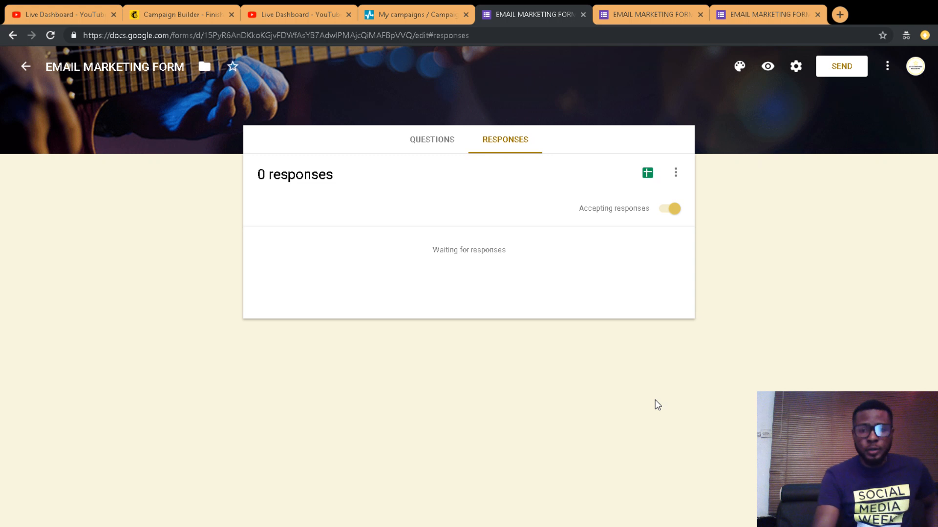
pyautogui.click(675, 173)
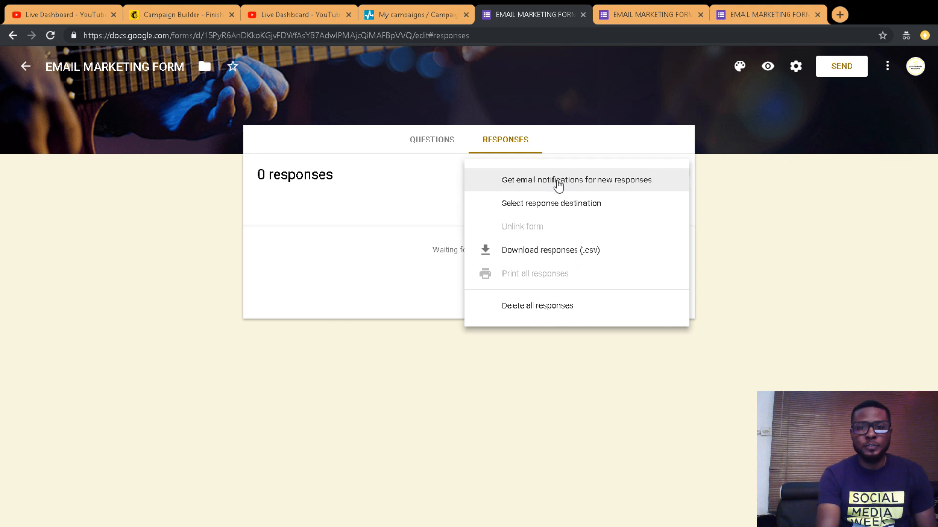
# Step: Enable email notifications for new EMAIL MARKETING FORM responses
pyautogui.click(574, 186)
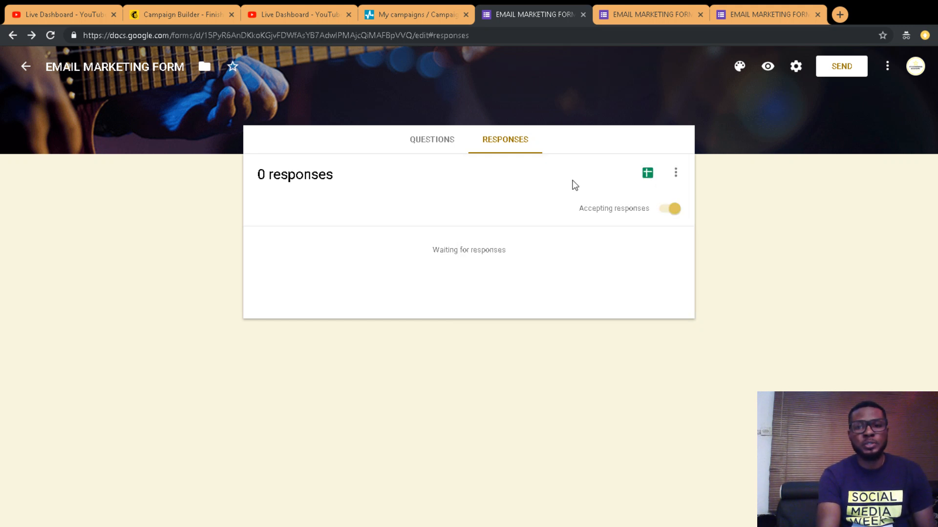
pyautogui.click(675, 174)
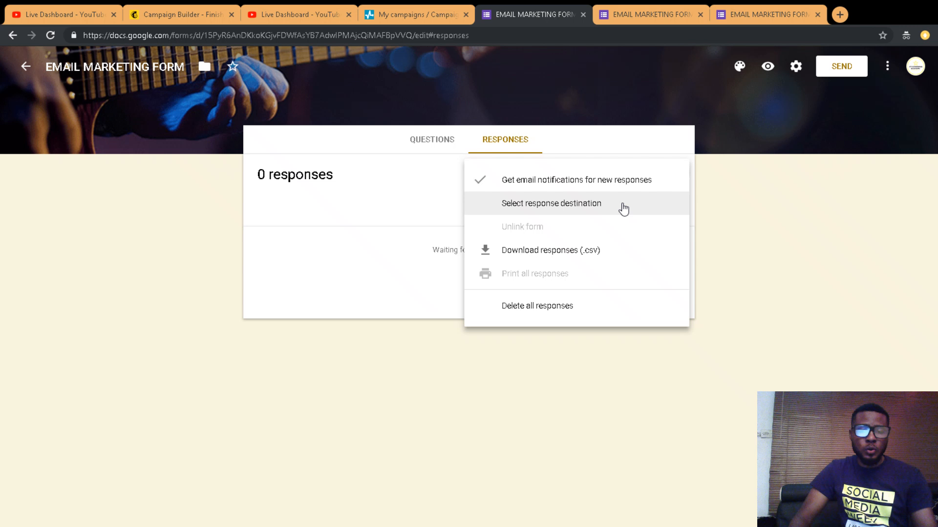
# Step: Open the response destination dialog, defaulting to a new spreadsheet named after the form
pyautogui.click(593, 209)
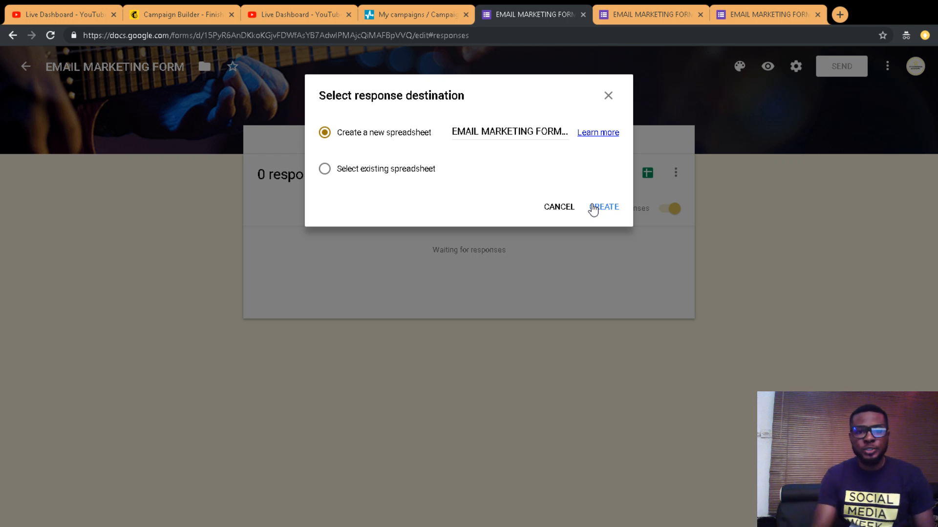
# Step: Consider 'Select existing spreadsheet', then cancel without linking any spreadsheet
pyautogui.click(324, 170)
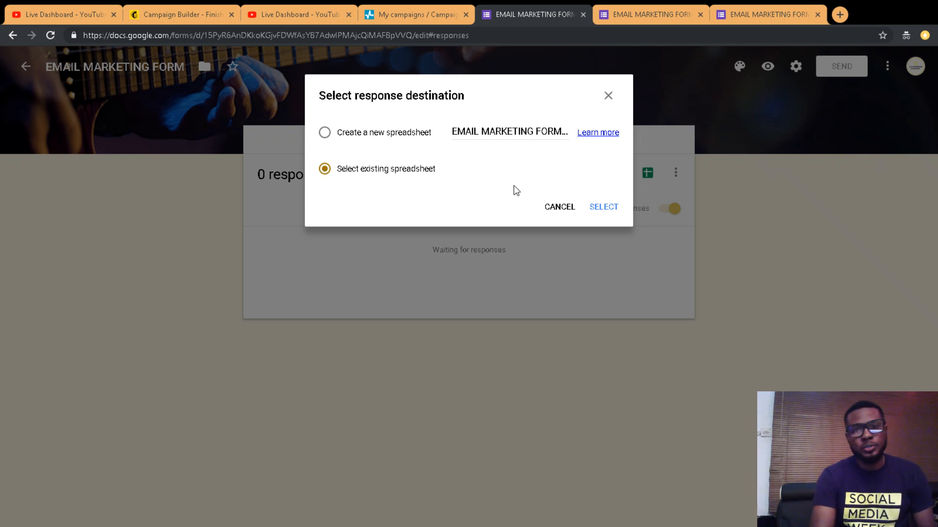
pyautogui.click(559, 207)
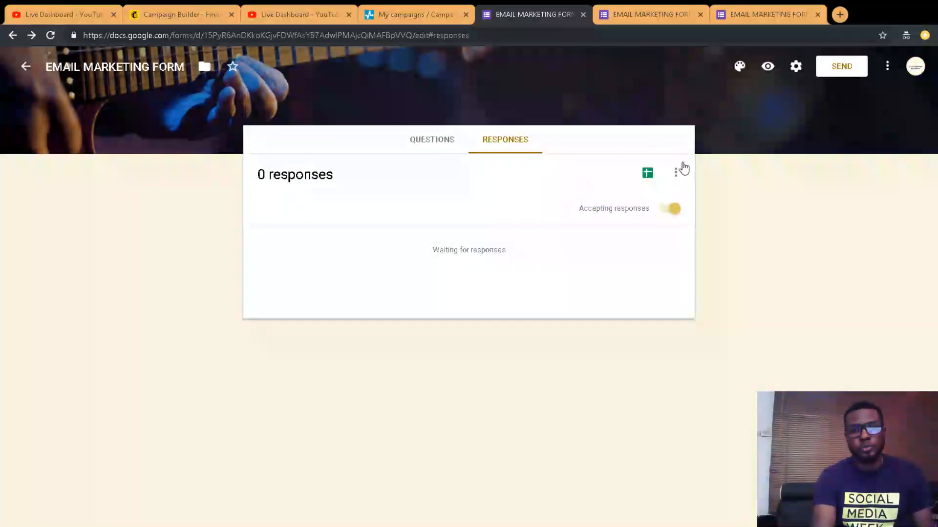
# Step: Review the form's questions, then return to Responses and its options menu
pyautogui.click(676, 175)
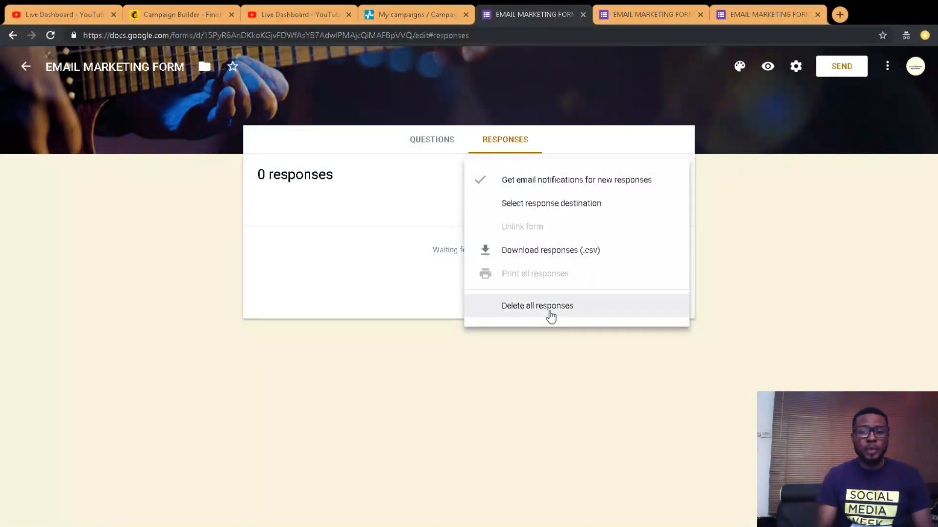
pyautogui.click(402, 190)
pyautogui.click(433, 139)
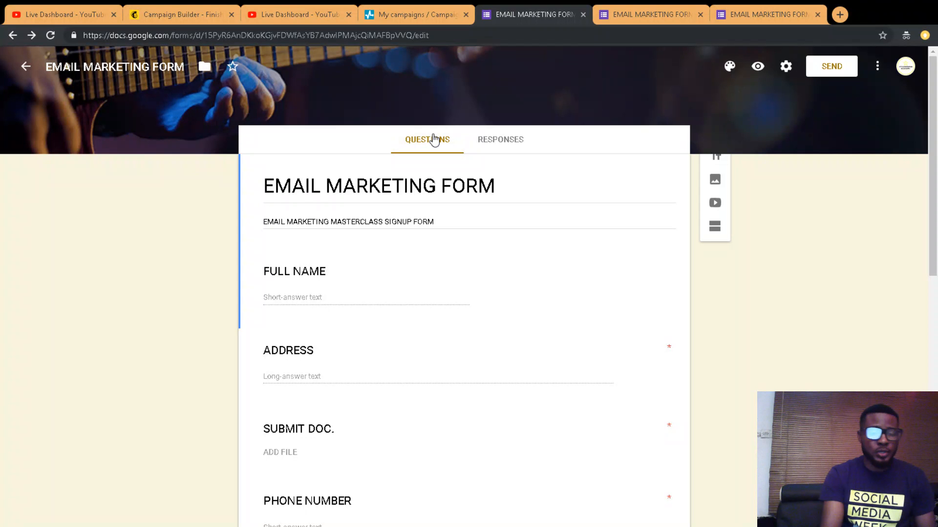
pyautogui.moveTo(933, 140); pyautogui.dragTo(936, 258)
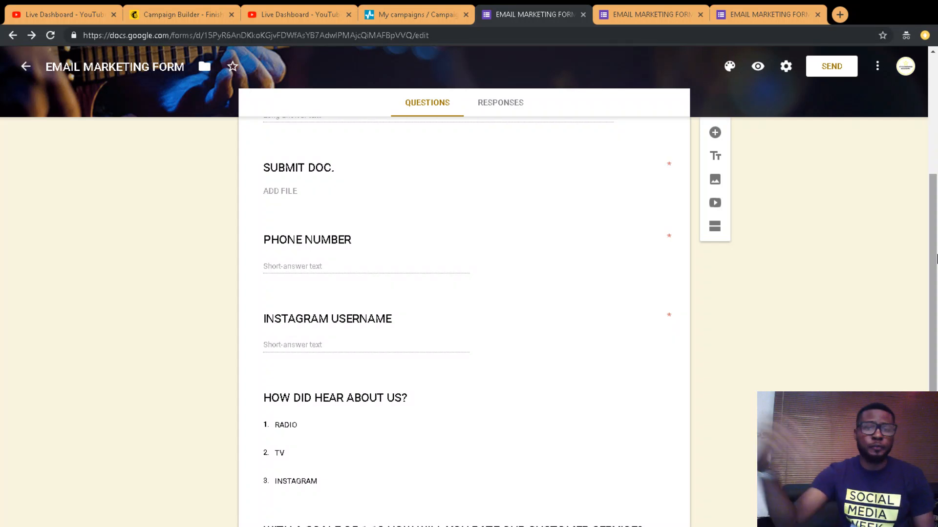
pyautogui.click(494, 105)
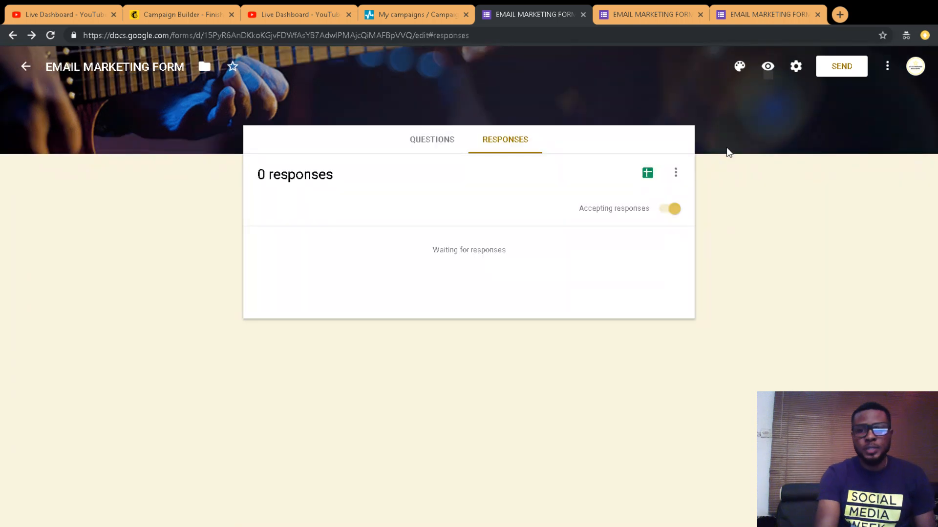
pyautogui.click(676, 177)
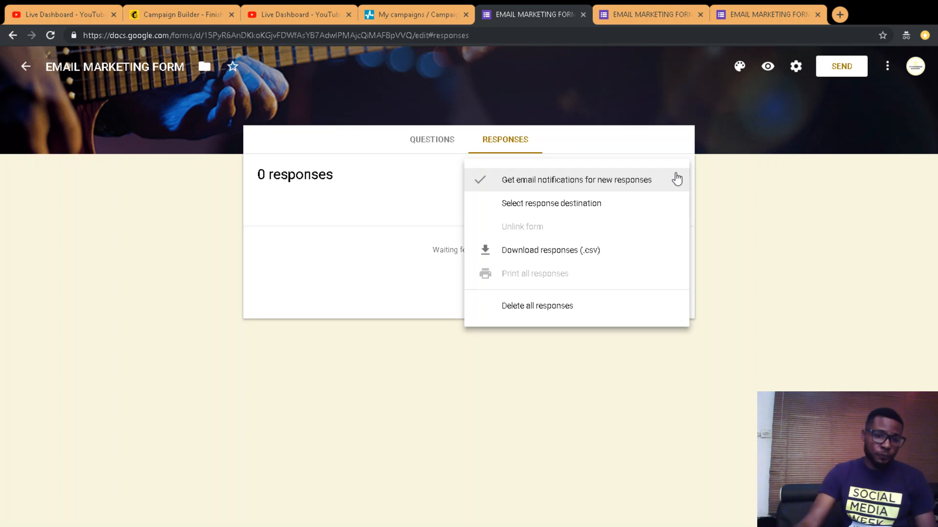
# Step: Download the EMAIL MARKETING FORM responses as a .csv file
pyautogui.click(573, 260)
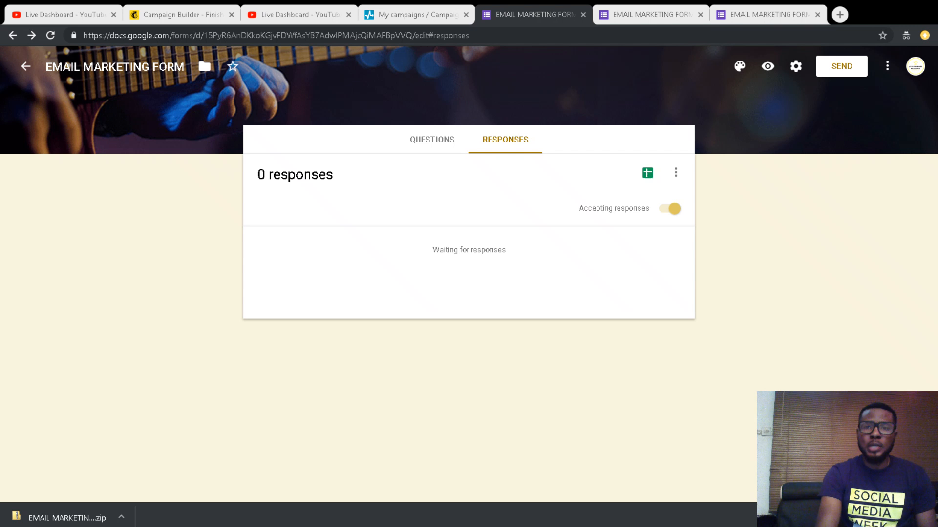
pyautogui.click(716, 103)
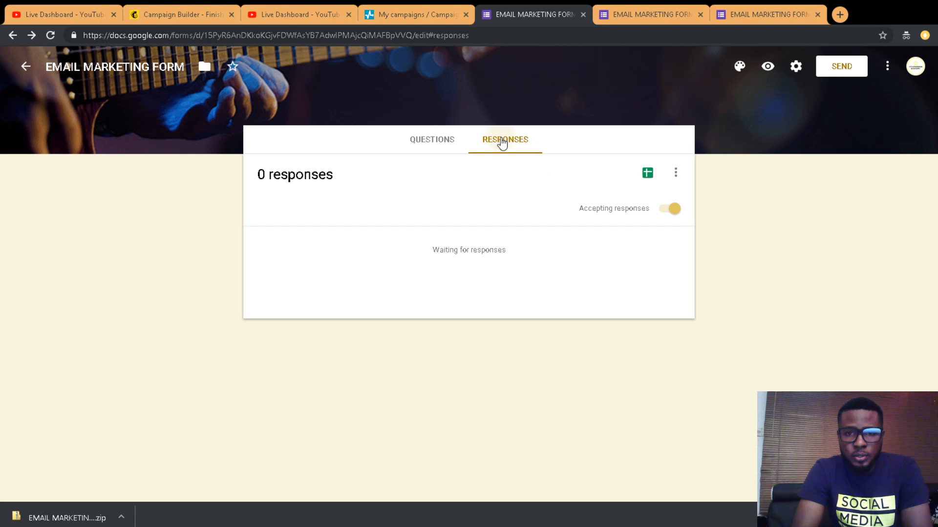
# Step: Download the EMAIL MARKETING FORM responses again as a .csv file
pyautogui.click(676, 172)
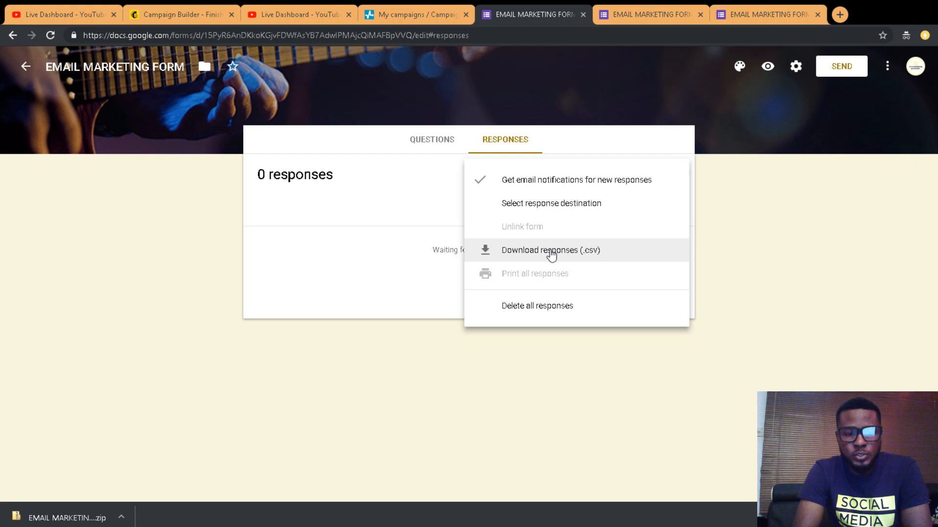
pyautogui.click(551, 254)
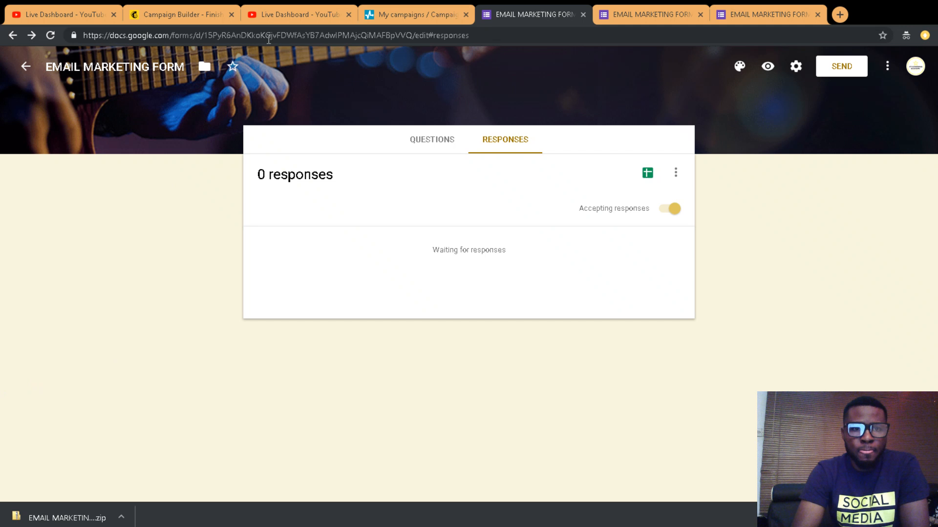
# Step: Glance at the YouTube live dashboard, then return to the SendPulse My campaigns tab
pyautogui.click(274, 11)
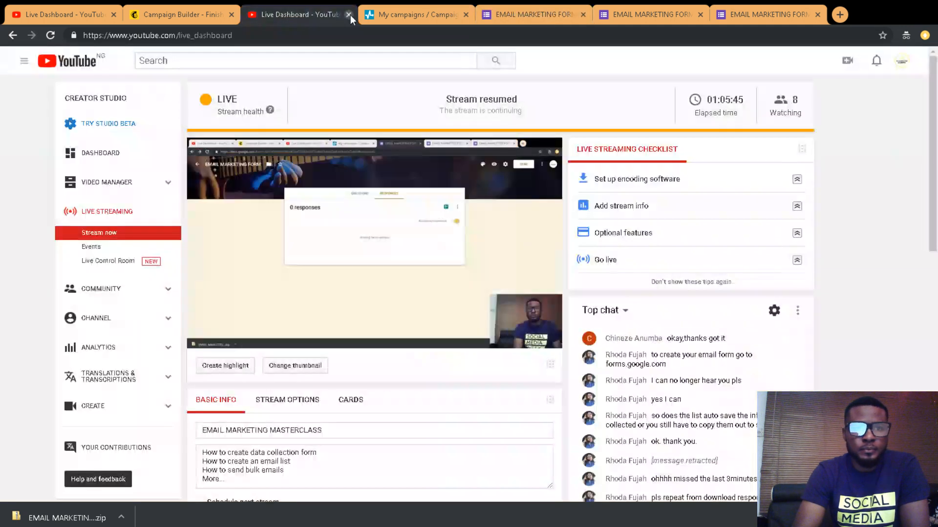
pyautogui.click(418, 11)
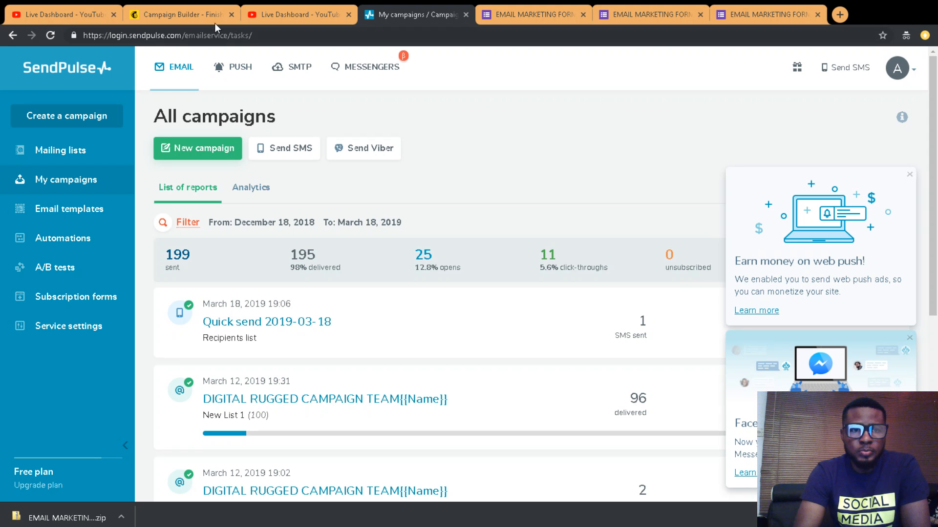
pyautogui.click(186, 16)
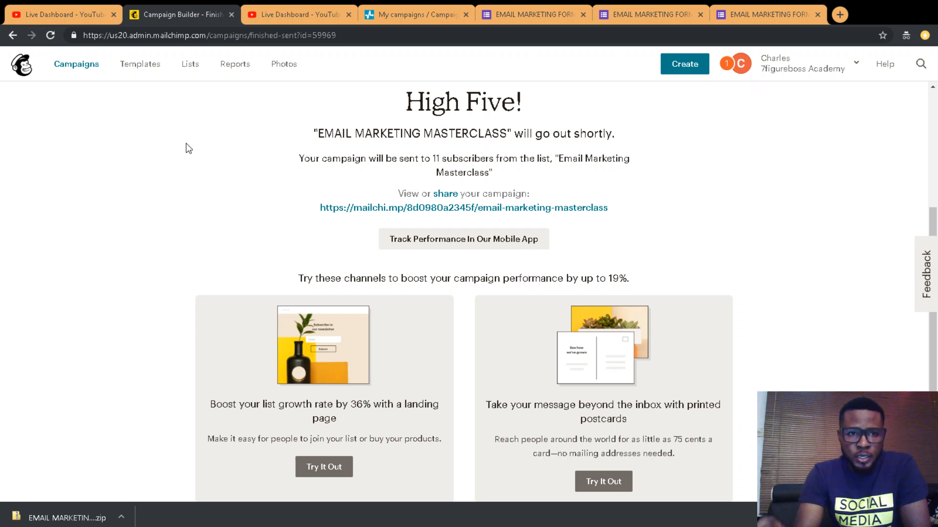
pyautogui.click(268, 43)
pyautogui.click(213, 35)
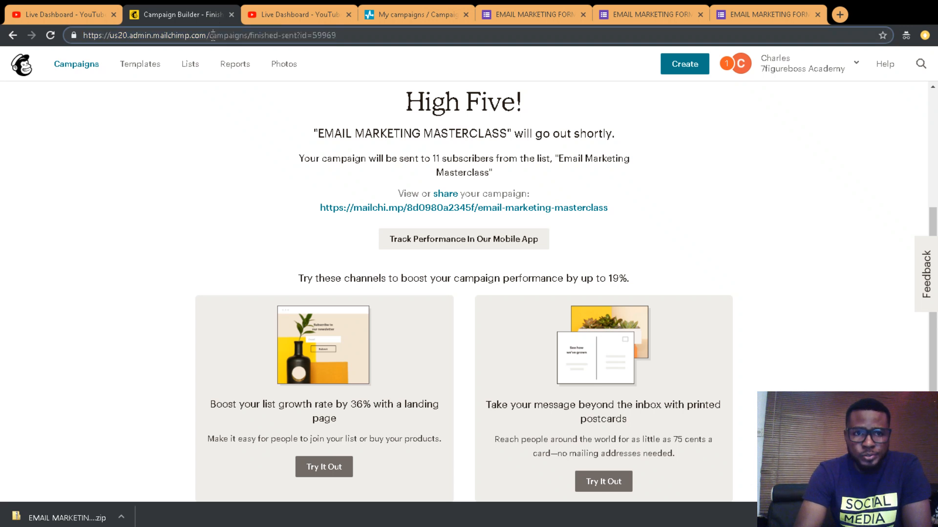
pyautogui.click(416, 15)
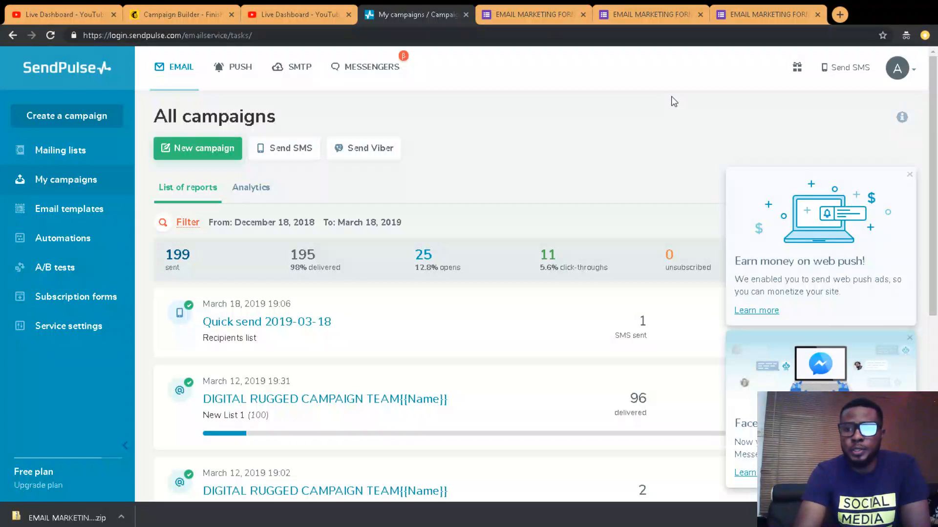
pyautogui.moveTo(934, 85)
pyautogui.mouseDown()
pyautogui.moveTo(936, 315)
pyautogui.moveTo(934, 72)
pyautogui.mouseUp()
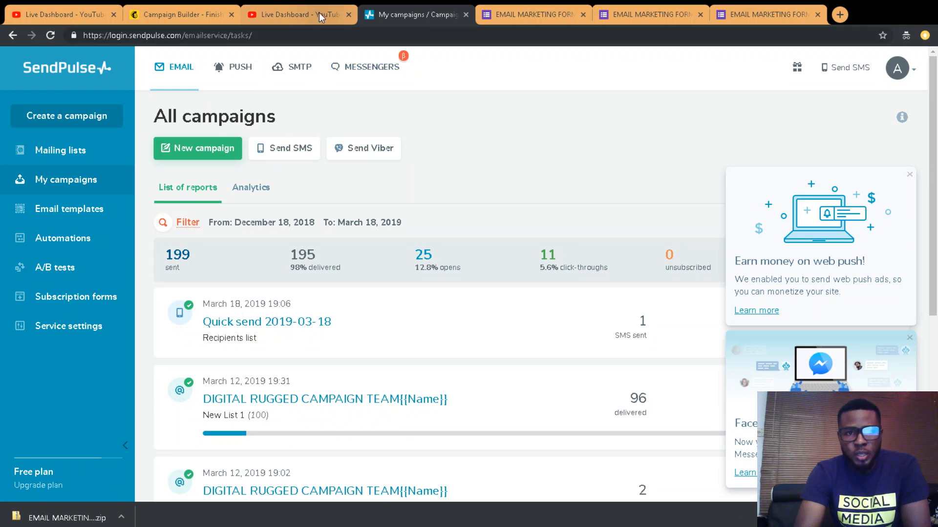
pyautogui.click(187, 5)
pyautogui.click(414, 12)
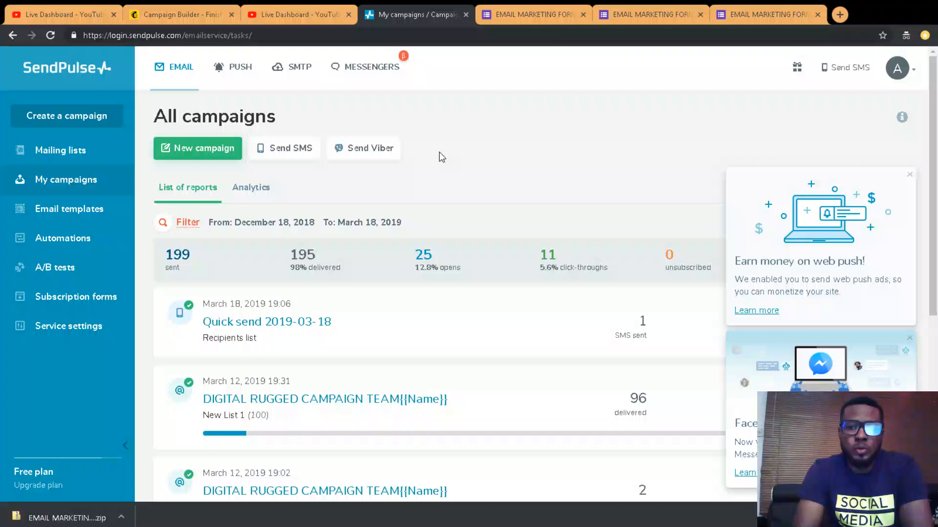
pyautogui.scroll(-4, 439, 155)
pyautogui.scroll(4, 440, 155)
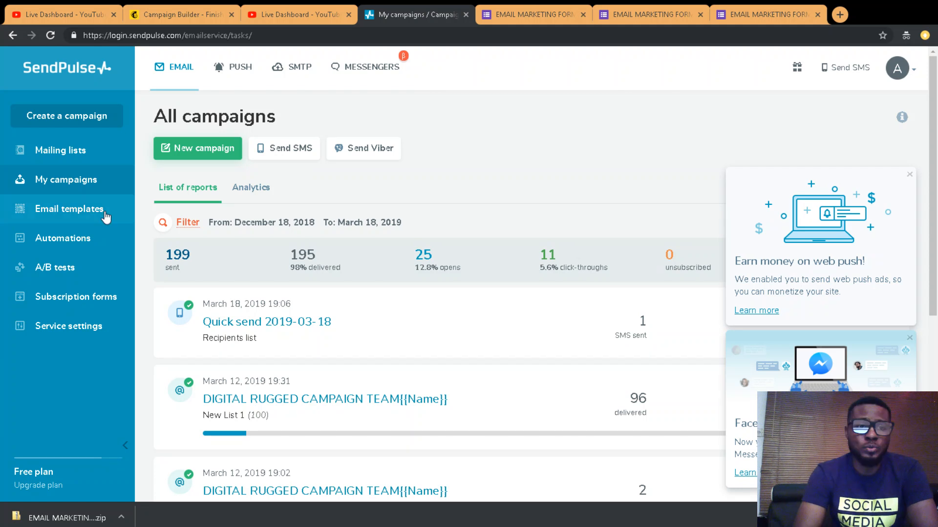
# Step: Start a new mailing list from the SendPulse Mailing lists page
pyautogui.click(81, 148)
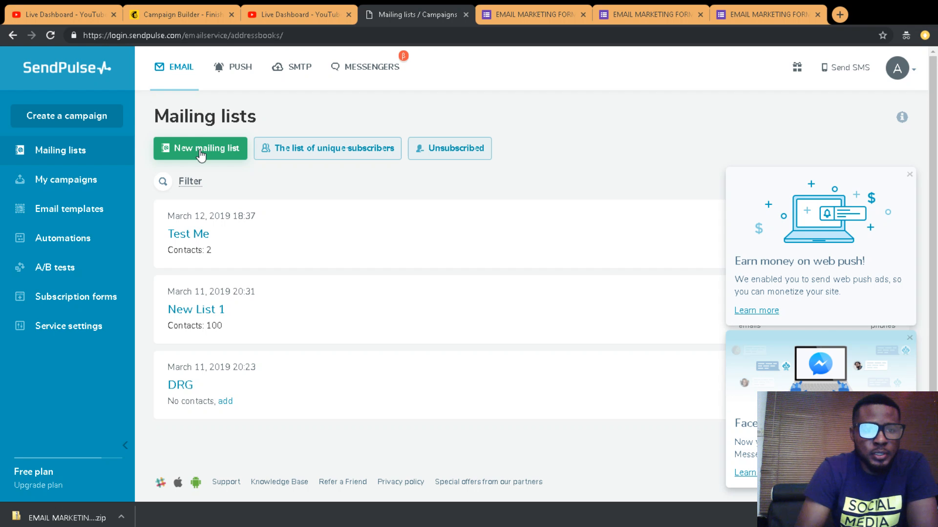
pyautogui.click(200, 151)
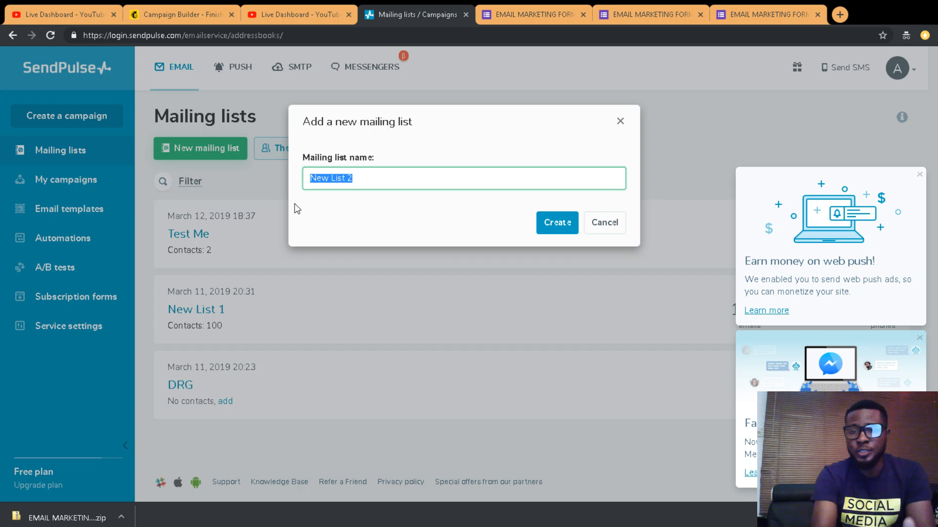
# Step: Create the list named 'EMAIL MARKETING MASTERCLASS' and choose importing contacts from another service
pyautogui.write('email')
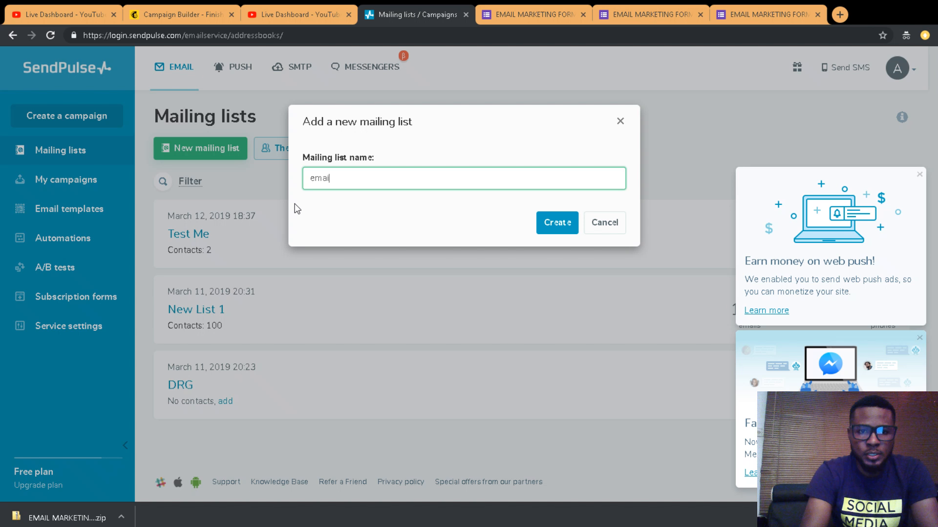
pyautogui.press('BackSpace')
pyautogui.press('BackSpace')
pyautogui.press('BackSpace')
pyautogui.press('BackSpace')
pyautogui.write('EMAIL')
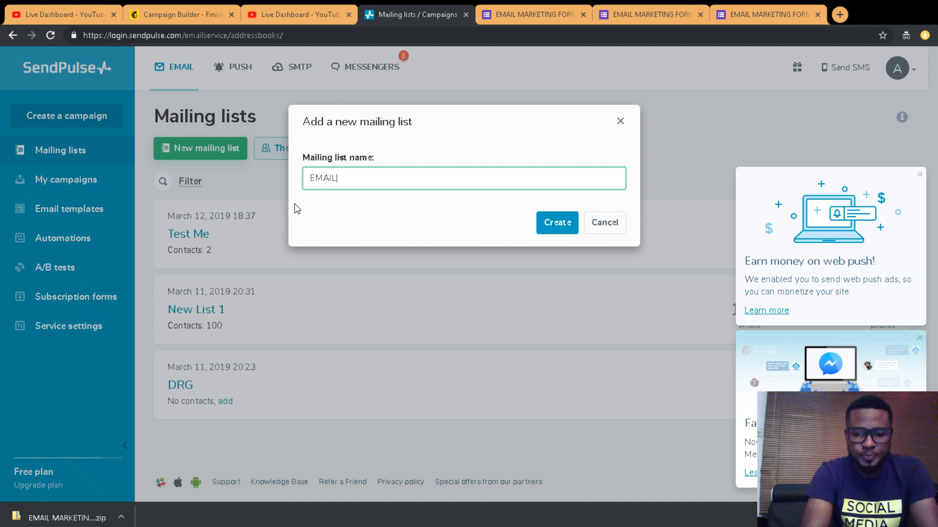
pyautogui.write(' MARKETING M')
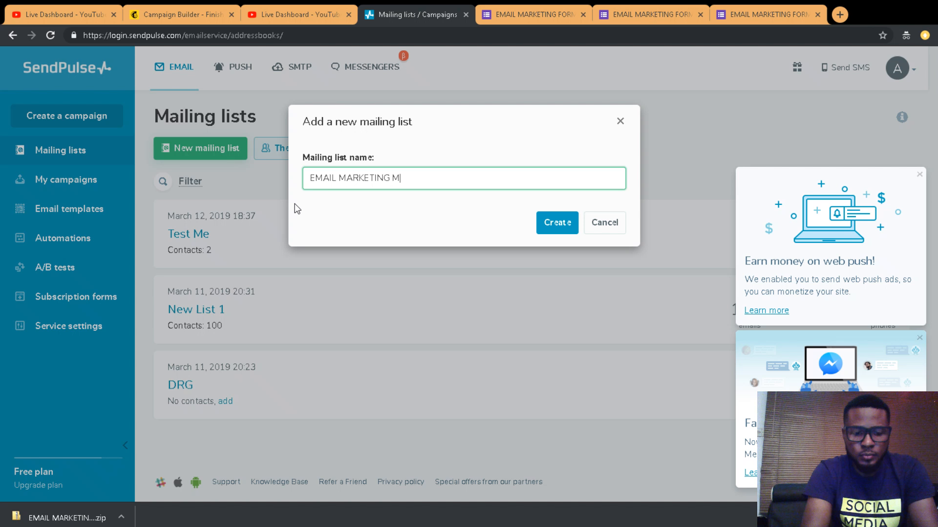
pyautogui.write('ASTERCLASS')
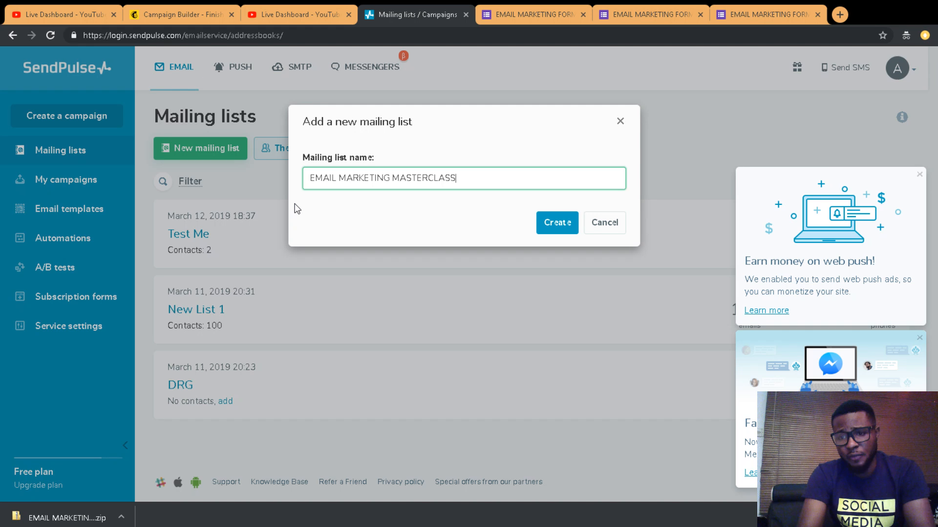
pyautogui.press('Return')
pyautogui.click(324, 222)
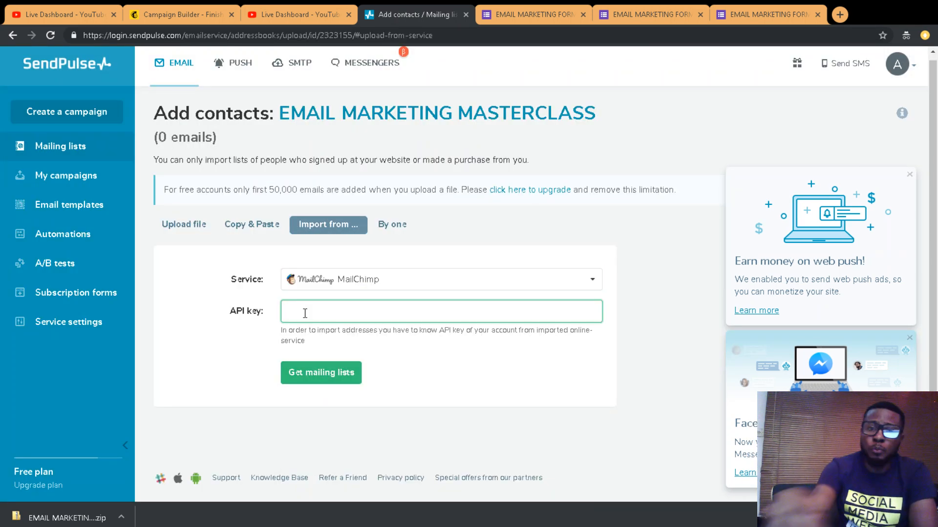